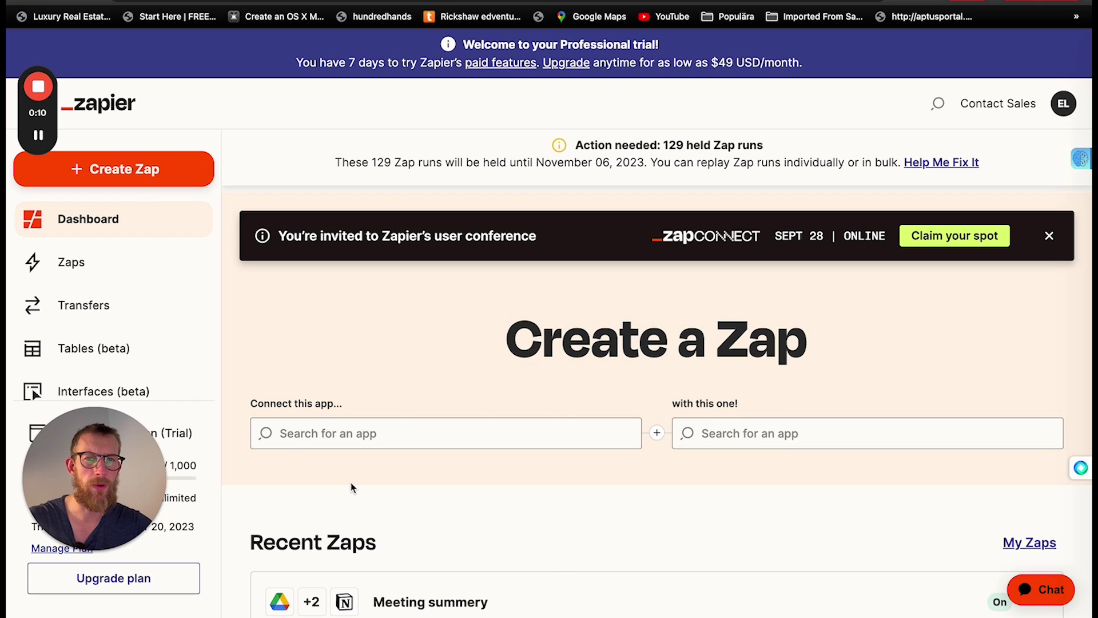
# Create a new Zap with a Google Drive 'New File in Folder' trigger.
pyautogui.click(136, 175)
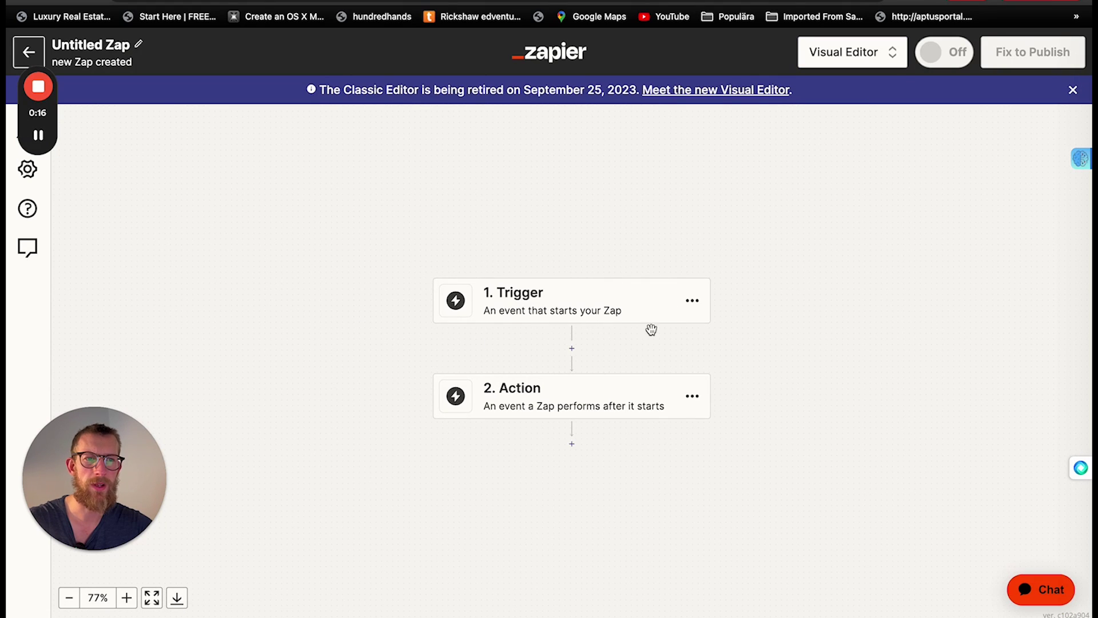
pyautogui.click(569, 304)
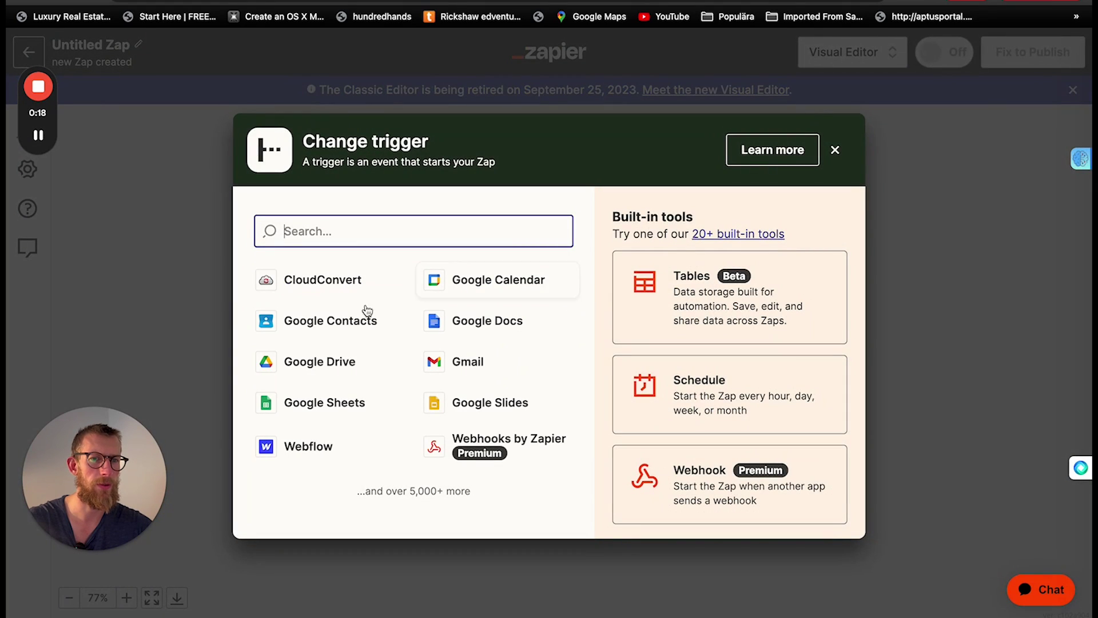
pyautogui.click(335, 369)
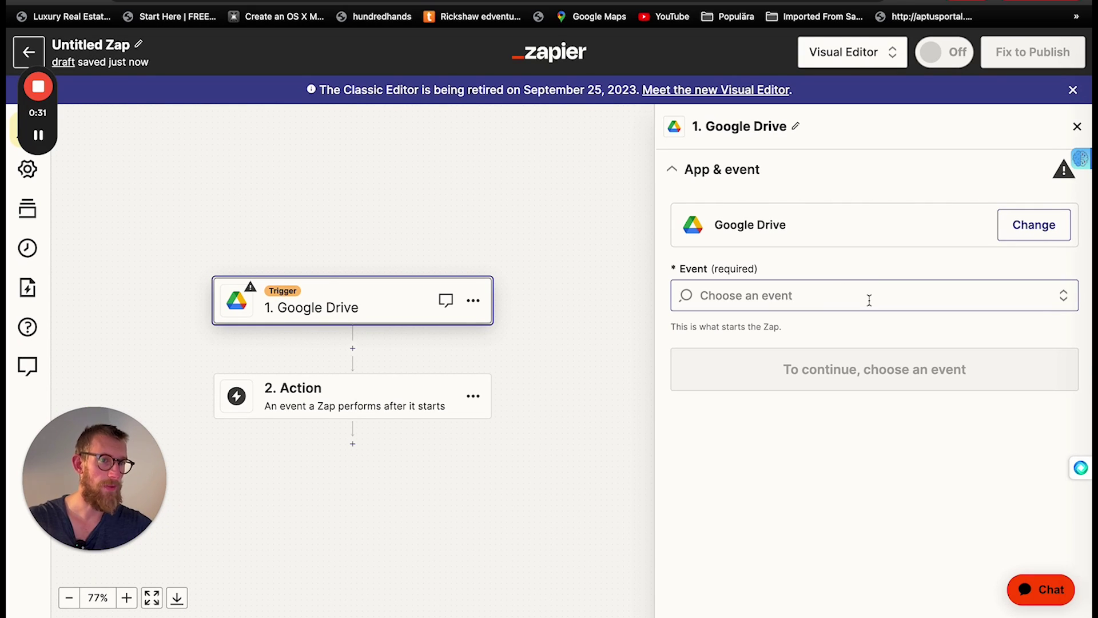
pyautogui.click(869, 300)
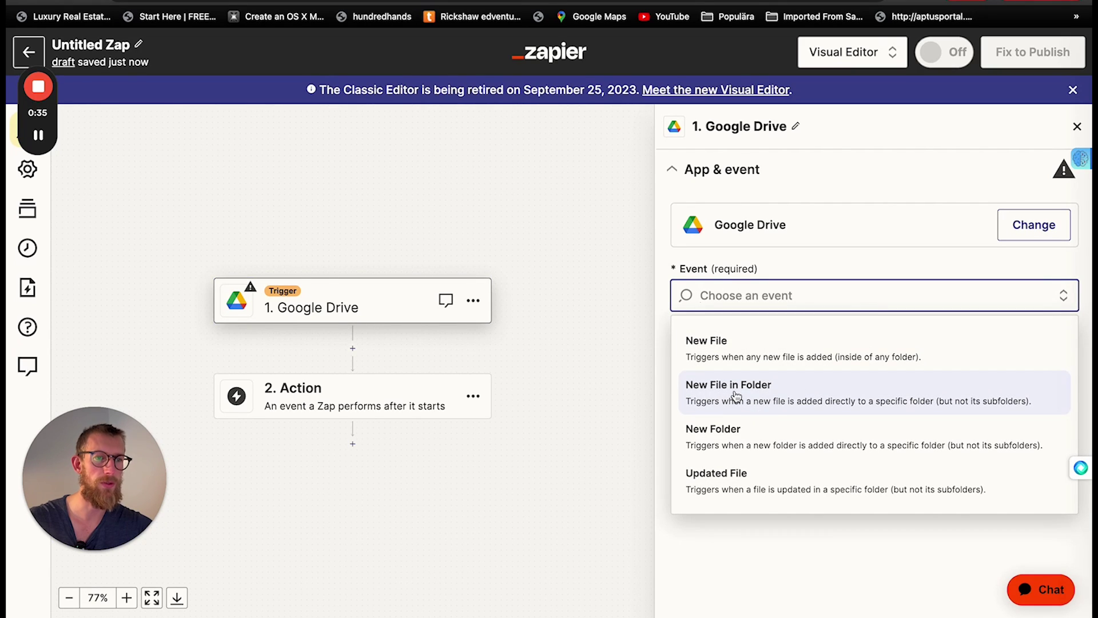
pyautogui.click(781, 394)
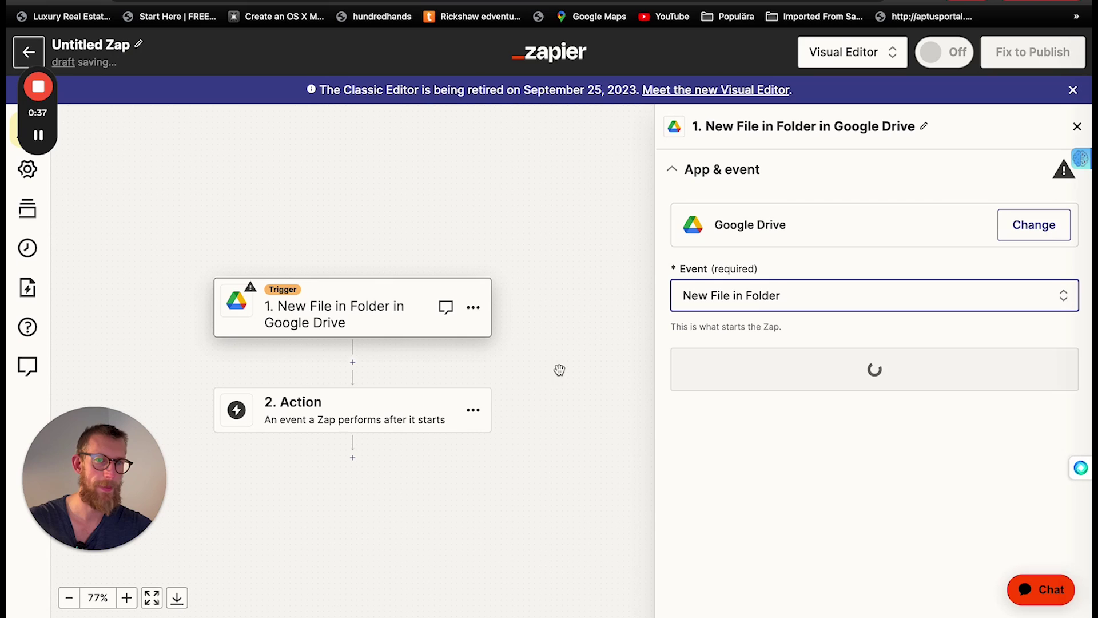
# Keep the connected Drive account and watch the 'meetingnotes phone' folder in My Google Drive.
pyautogui.click(863, 353)
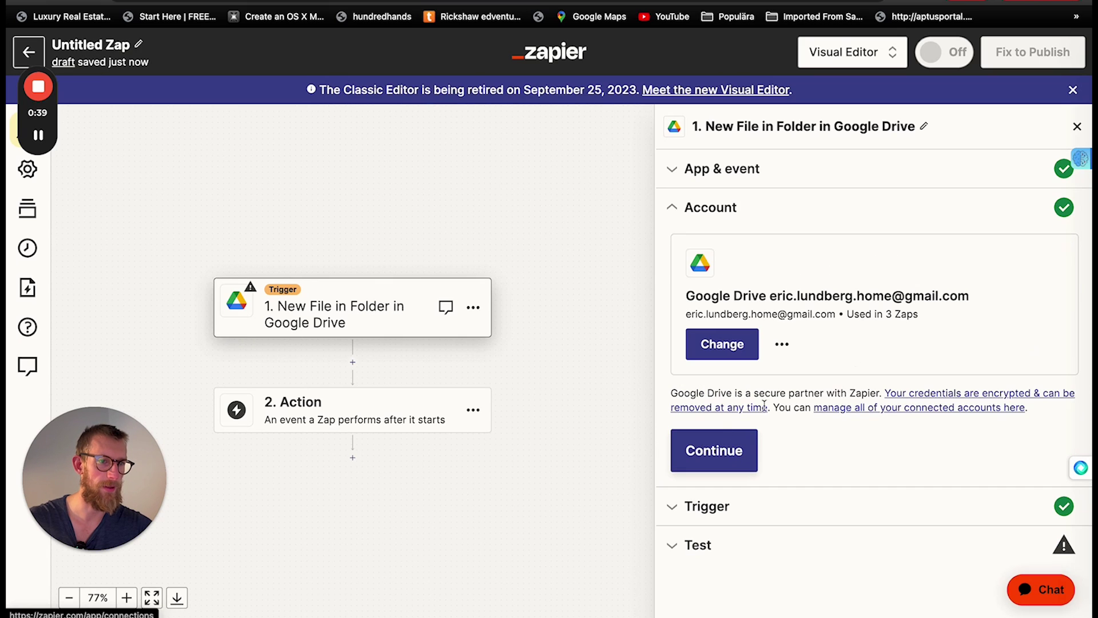
pyautogui.click(707, 455)
pyautogui.click(819, 320)
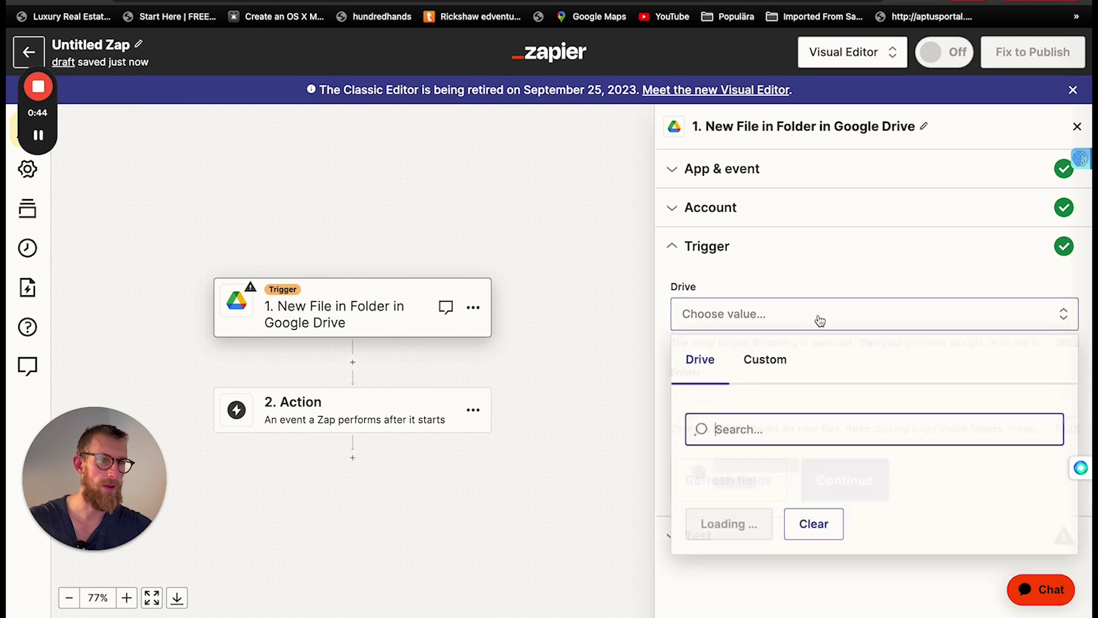
pyautogui.click(769, 465)
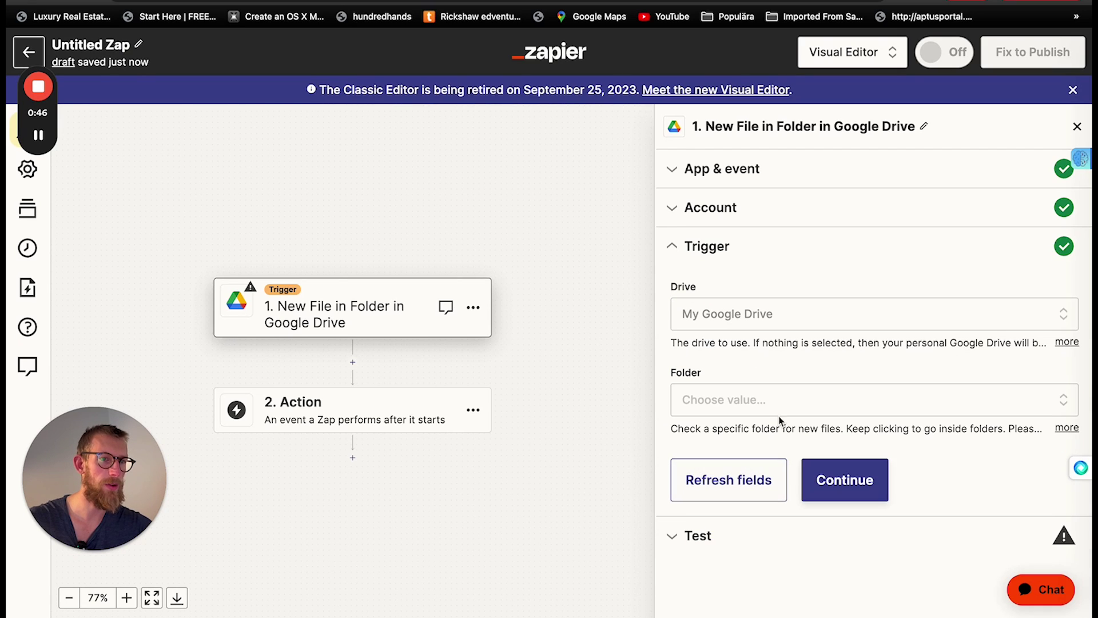
pyautogui.click(712, 406)
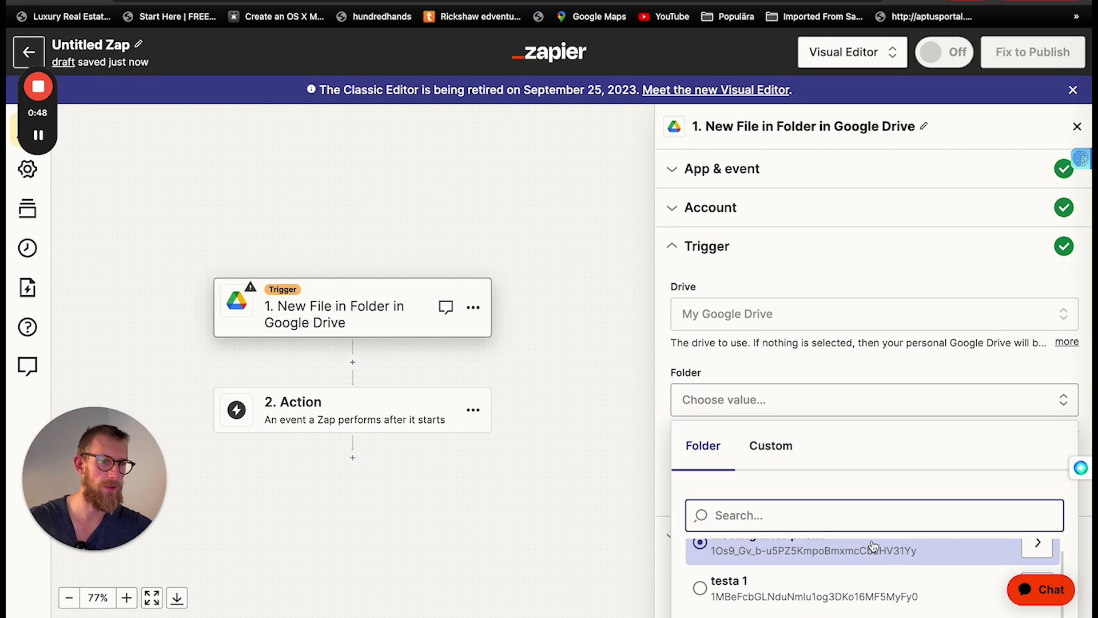
pyautogui.scroll(-3, 917, 189)
pyautogui.scroll(-1, 917, 186)
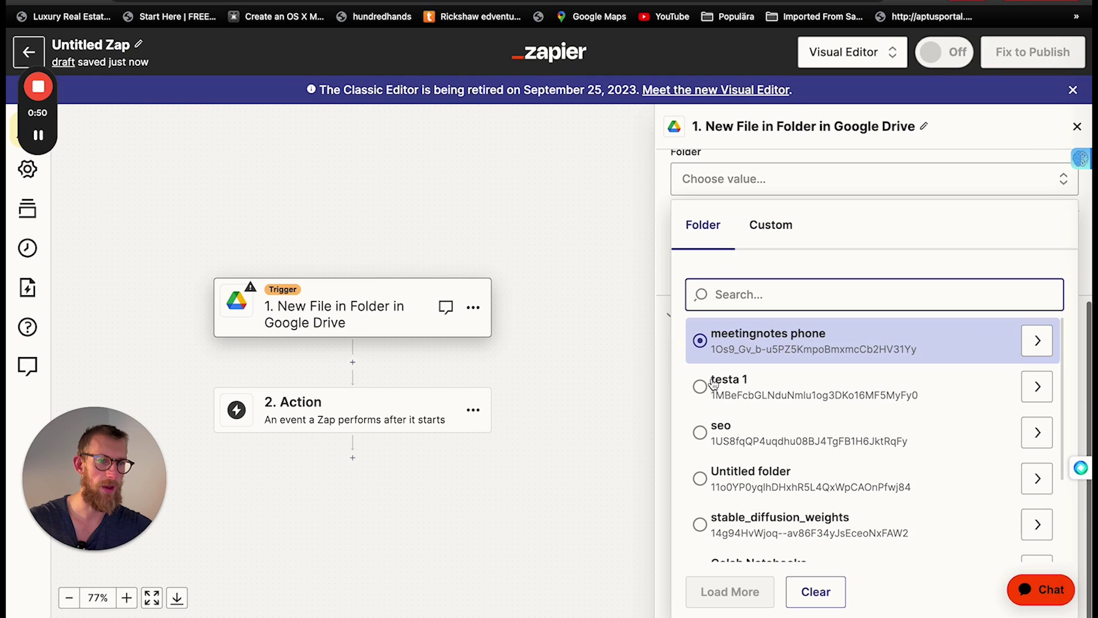
pyautogui.scroll(1, 761, 381)
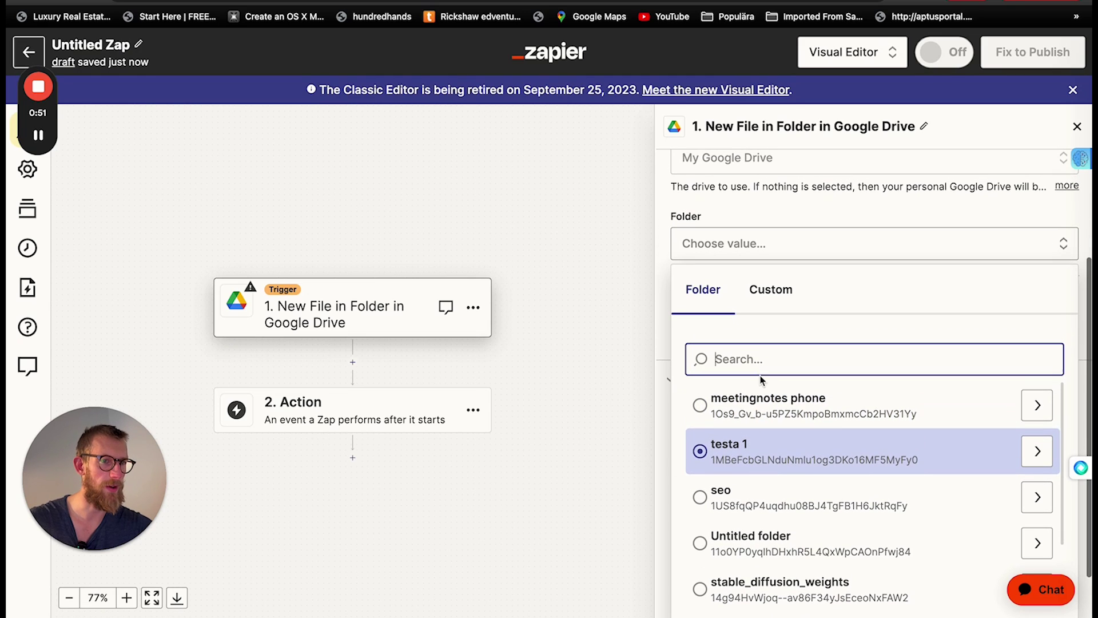
pyautogui.click(772, 409)
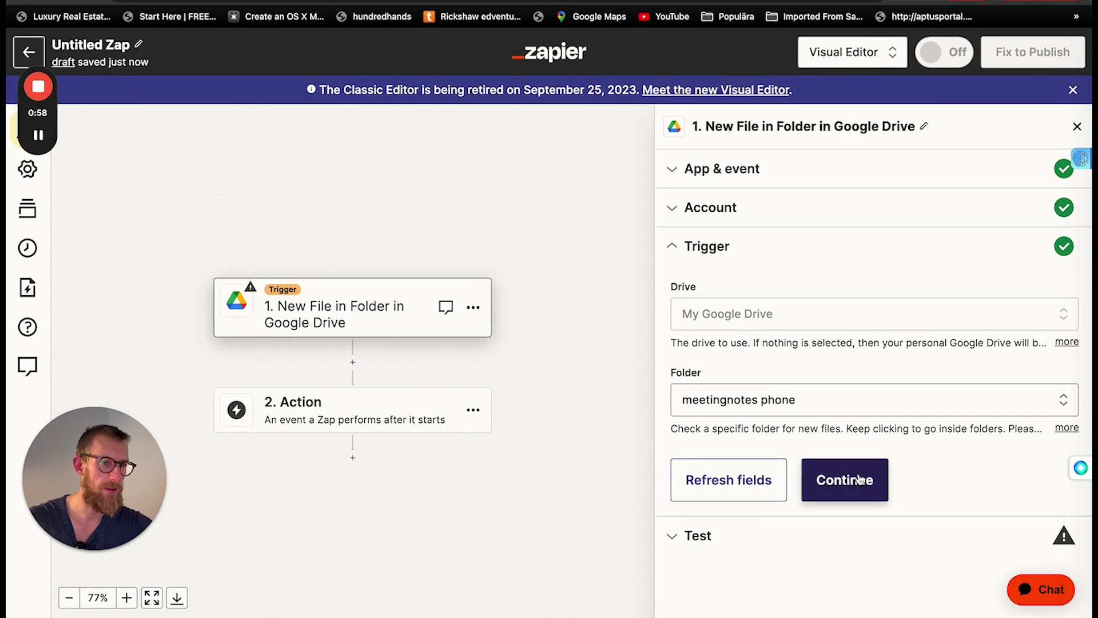
# Test the Drive trigger to fetch sample files, then continue with the selected record.
pyautogui.click(859, 480)
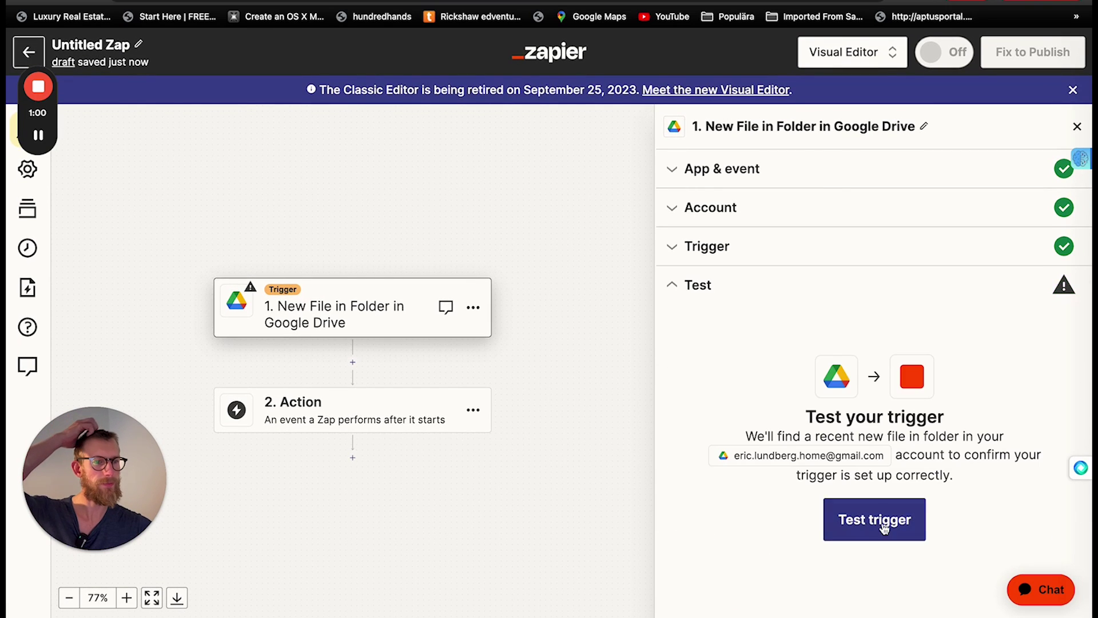
pyautogui.click(870, 524)
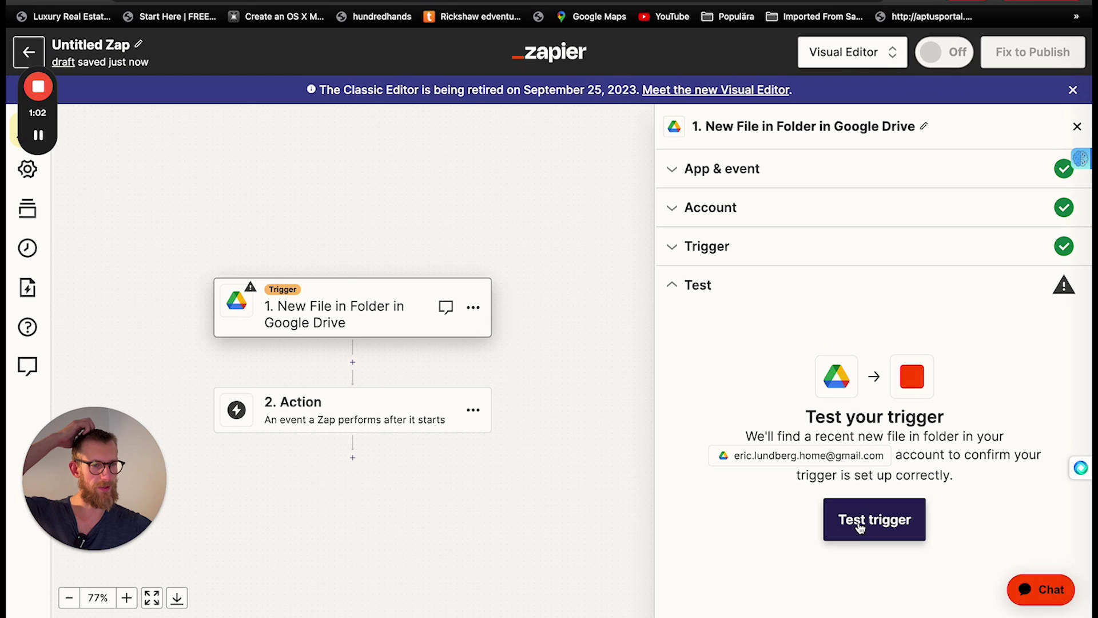
pyautogui.click(855, 522)
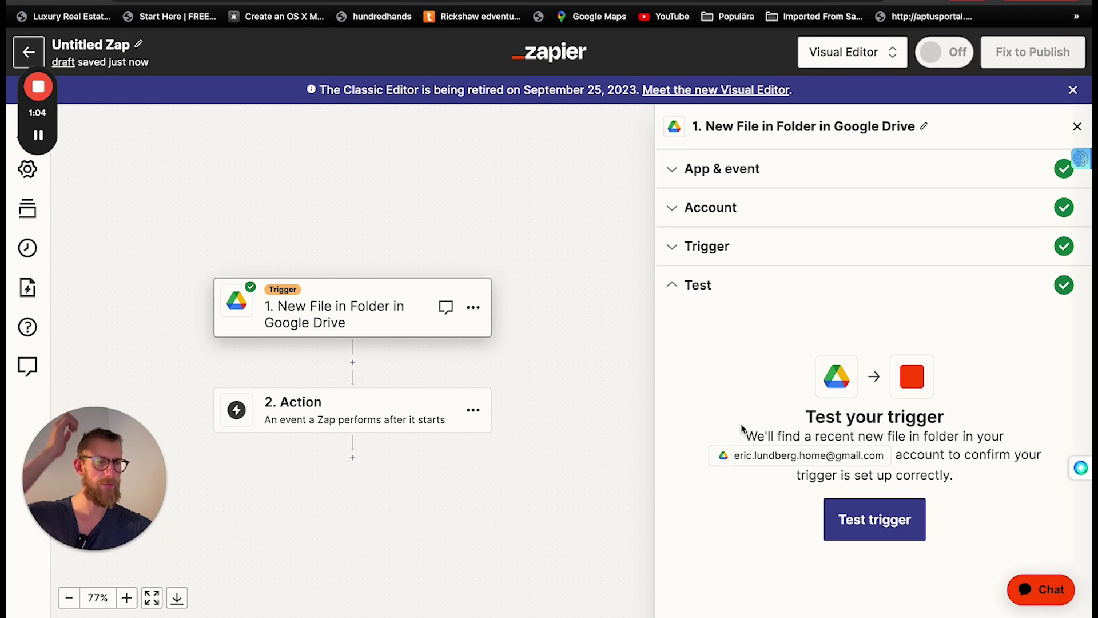
pyautogui.scroll(-3, 742, 429)
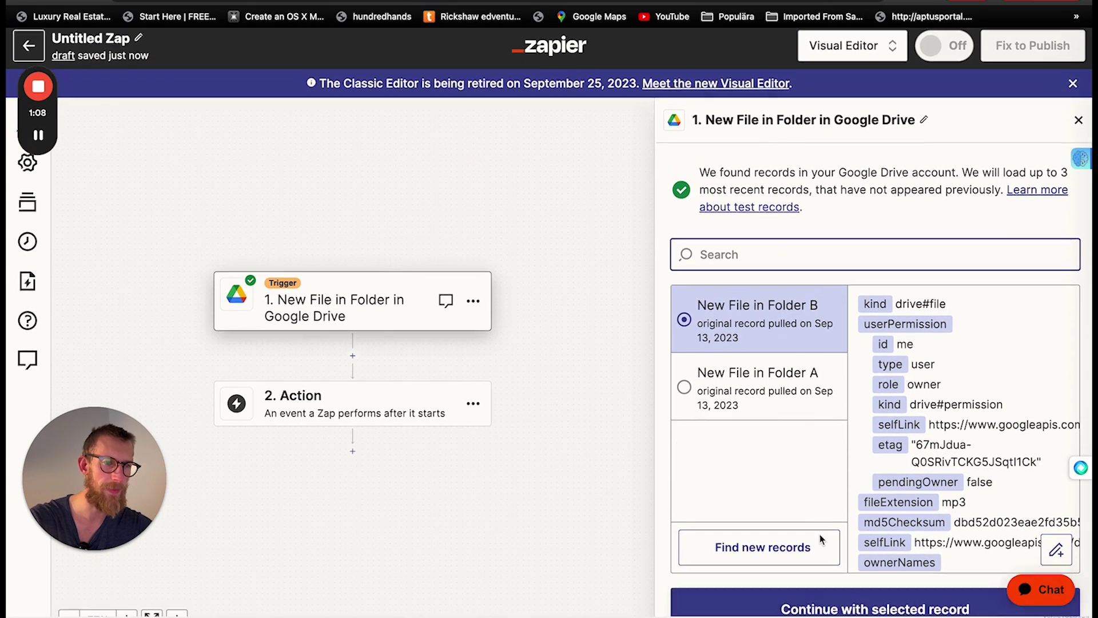
pyautogui.click(840, 611)
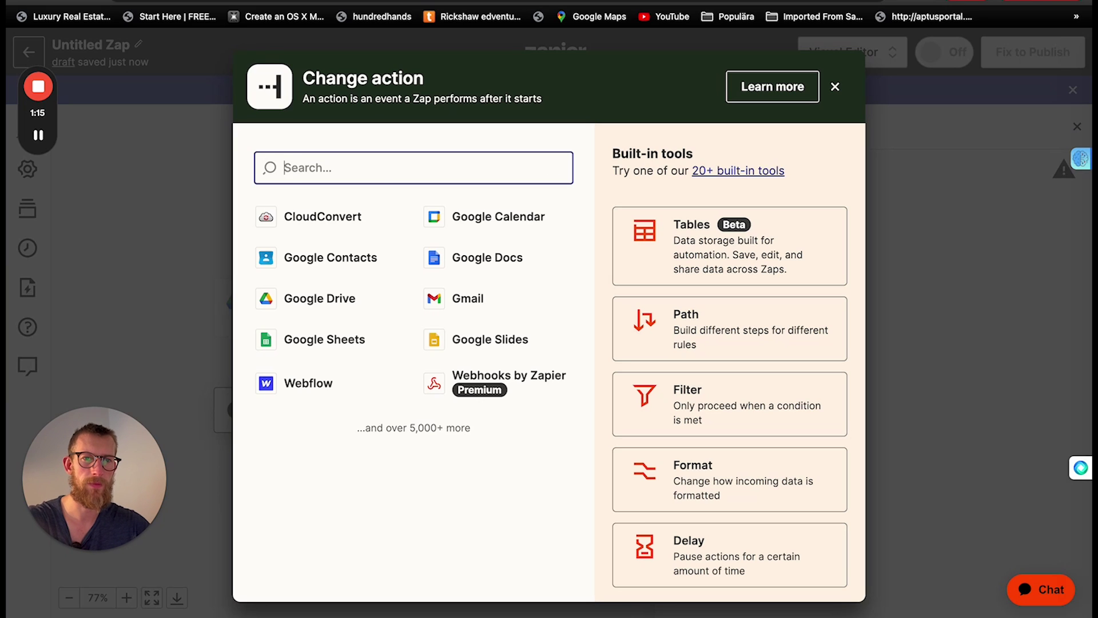
# Set step 2 to OpenAI with the Create Transcription event, searching 'op'.
pyautogui.write('op')
pyautogui.click(329, 229)
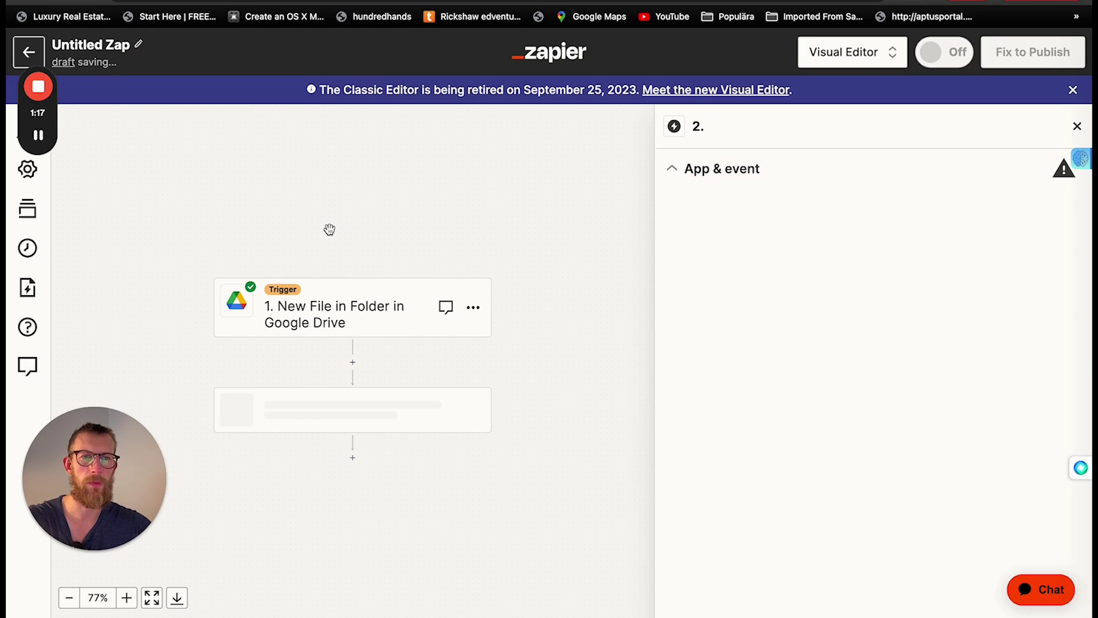
pyautogui.click(803, 293)
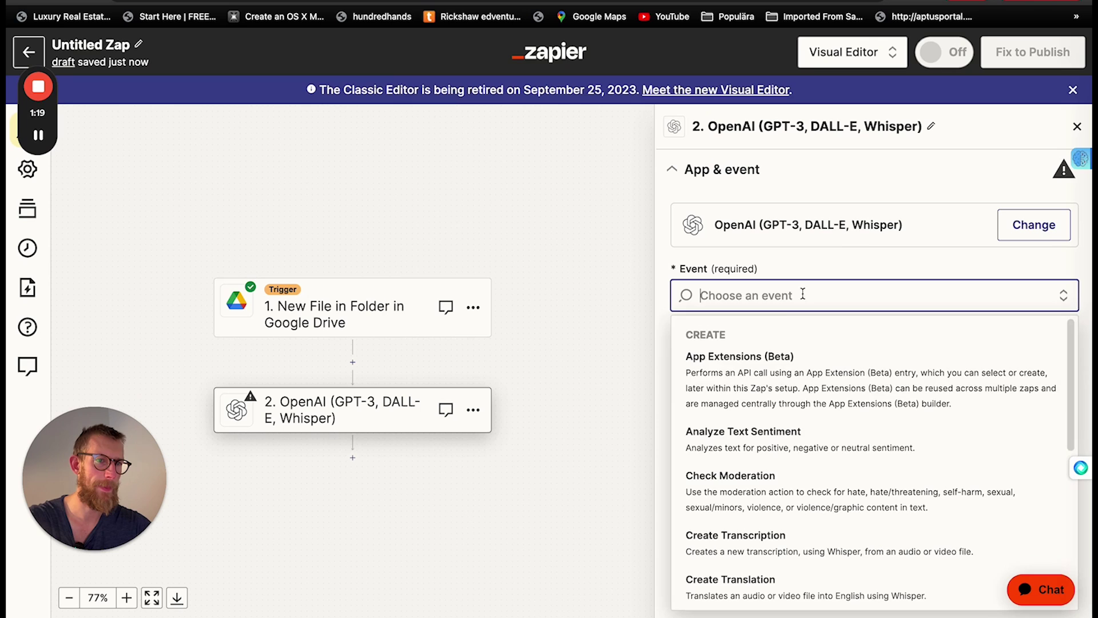
pyautogui.scroll(-3, 772, 448)
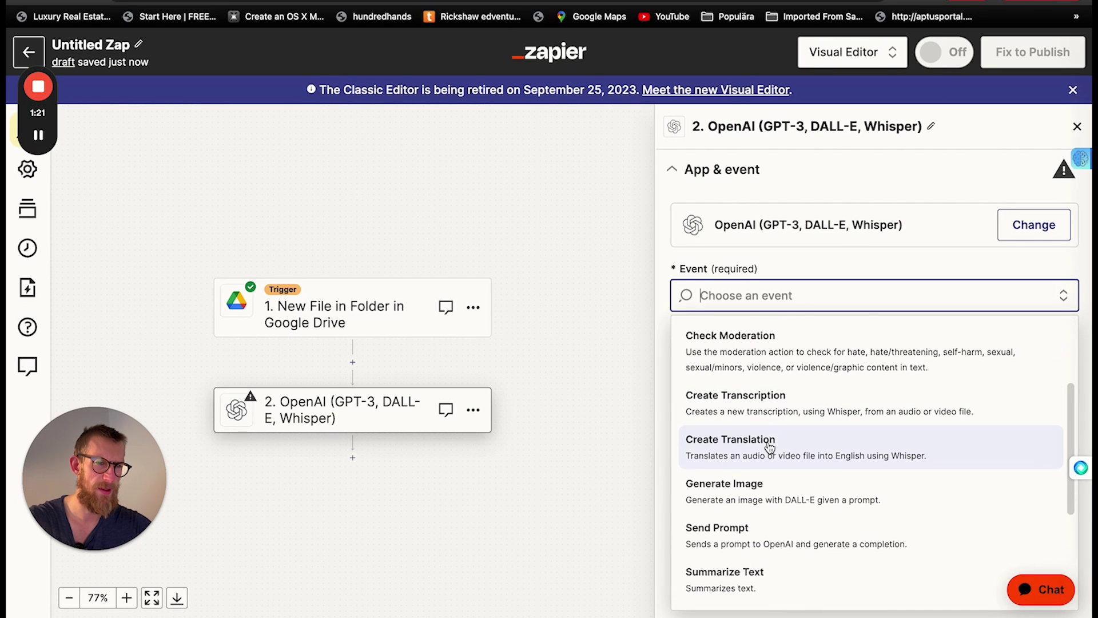
pyautogui.click(751, 405)
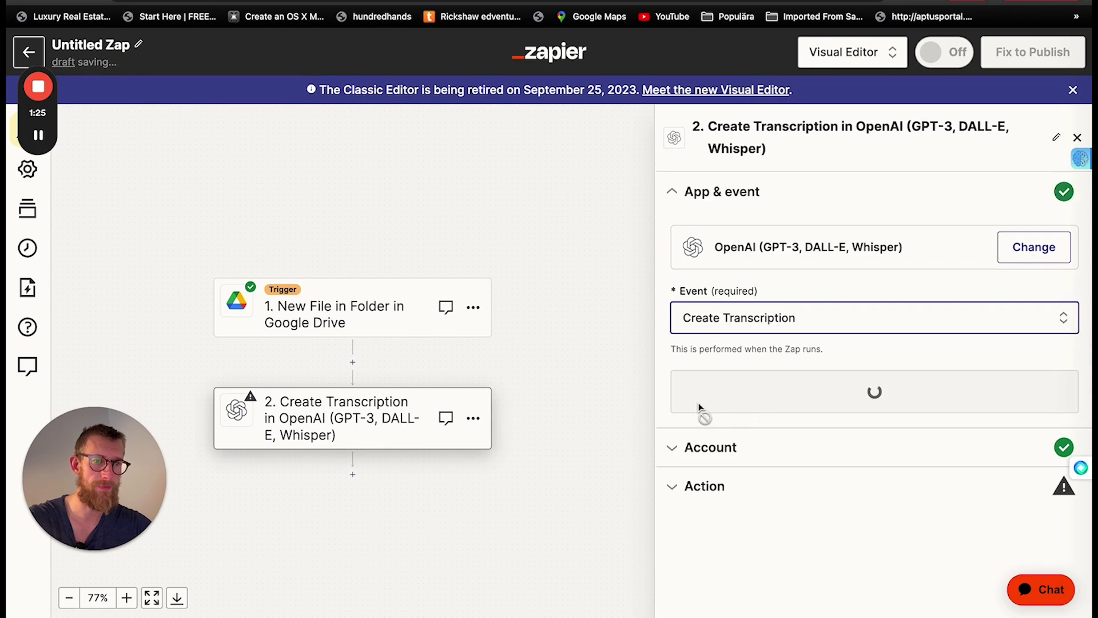
pyautogui.click(839, 395)
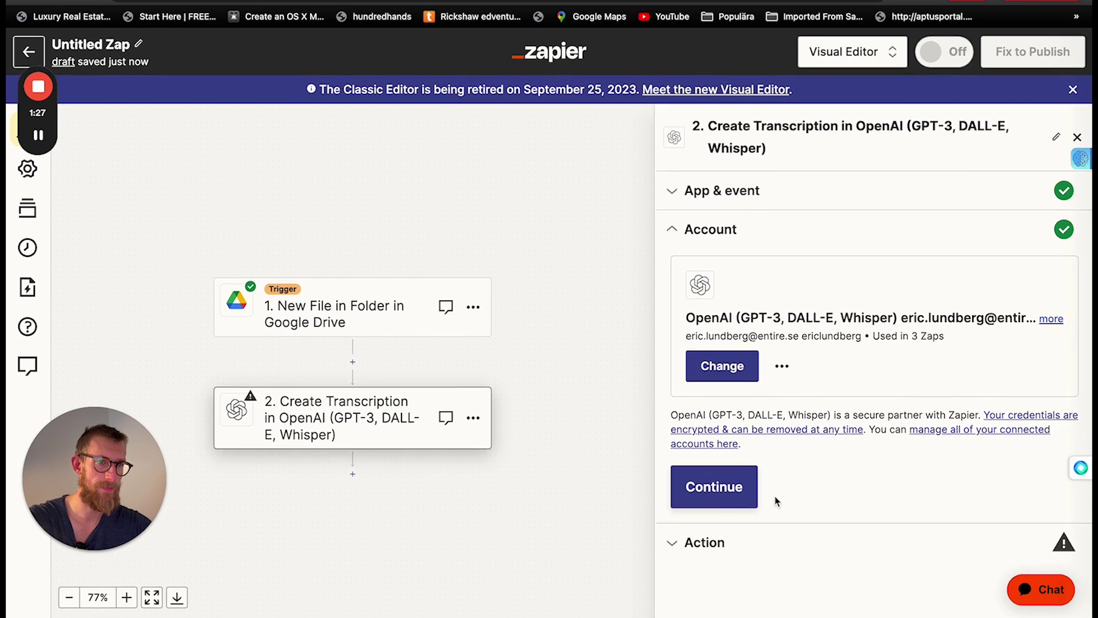
# Keep the OpenAI account and map the Drive file into the transcription's File field.
pyautogui.click(722, 492)
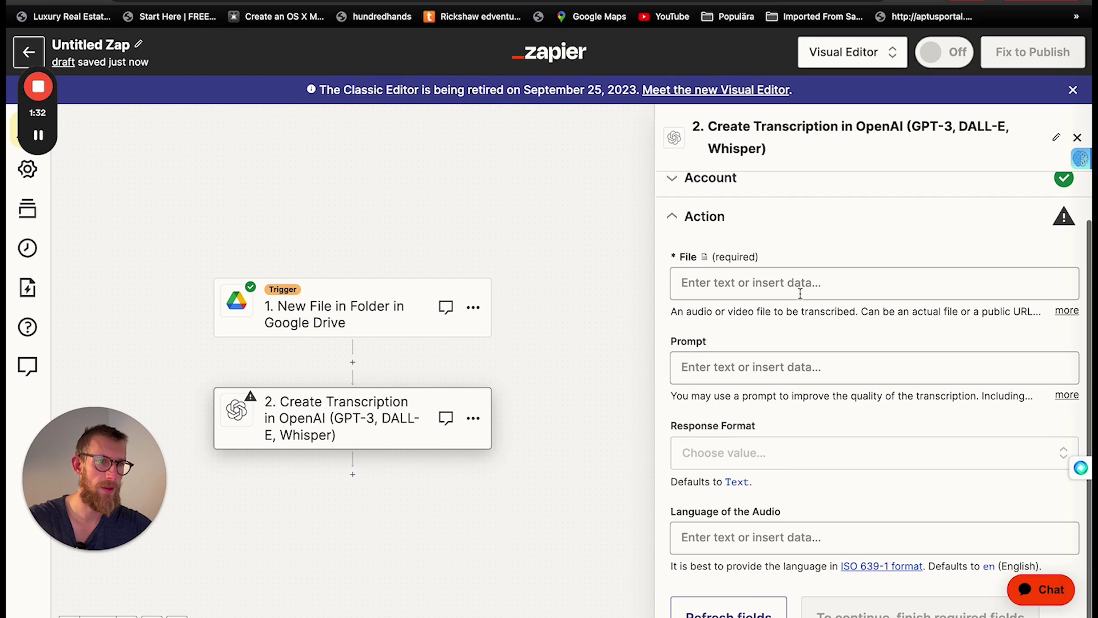
pyautogui.click(794, 281)
pyautogui.scroll(-2, 793, 518)
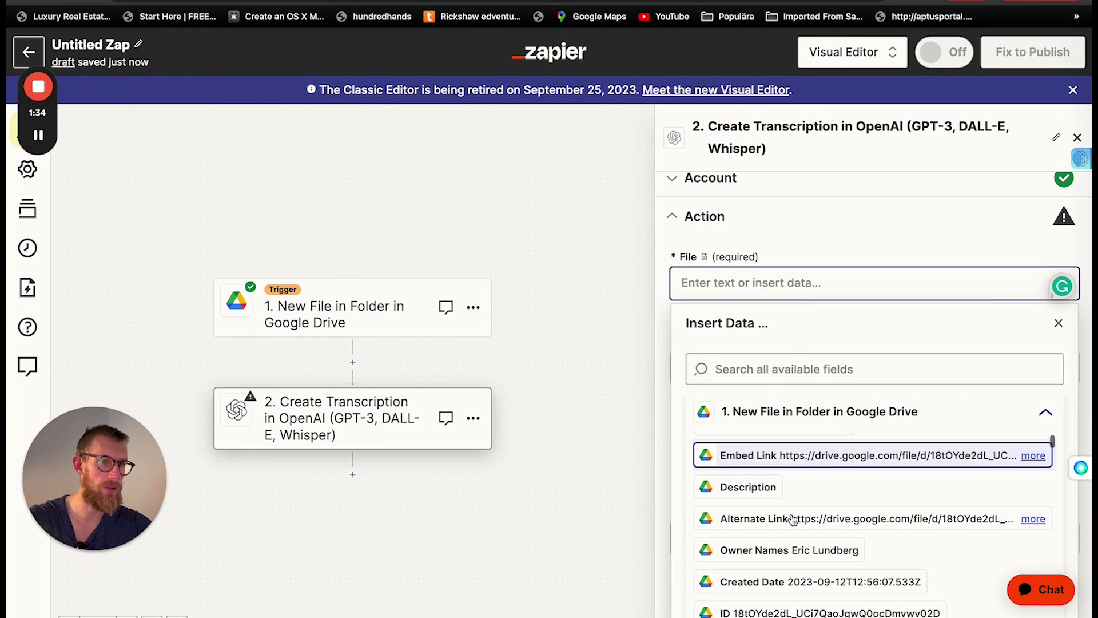
pyautogui.scroll(2, 804, 492)
pyautogui.scroll(-1, 890, 303)
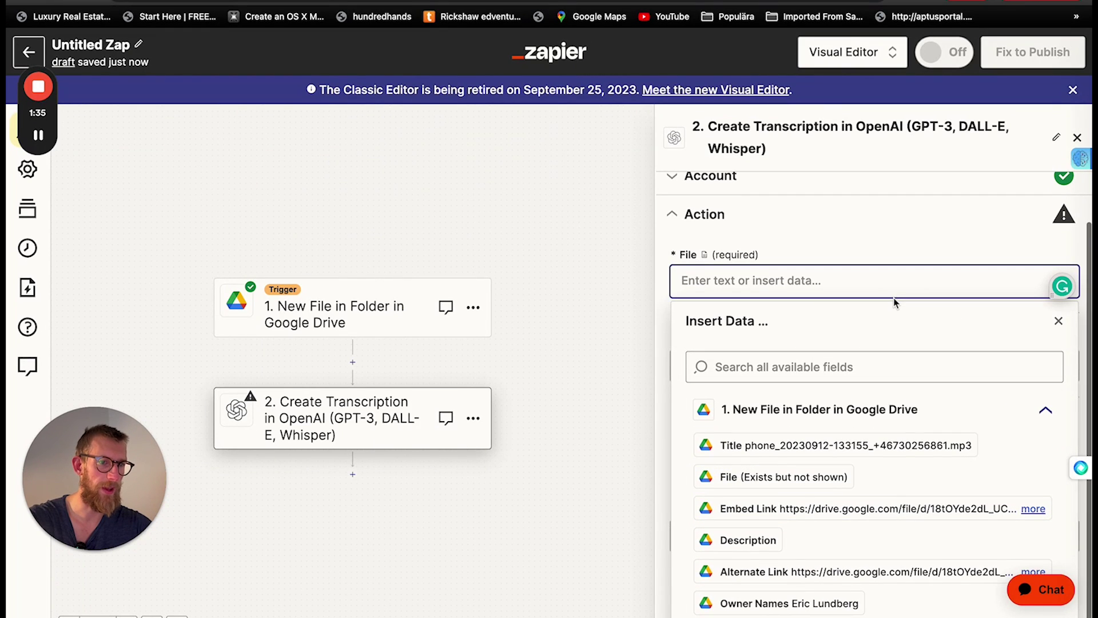
pyautogui.click(790, 483)
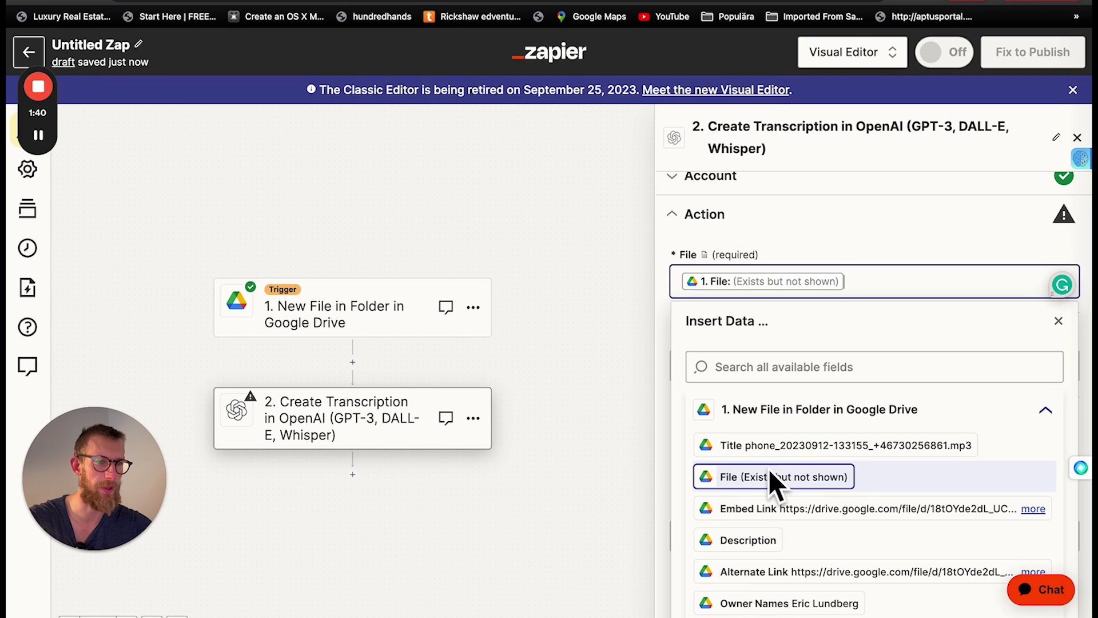
pyautogui.click(857, 214)
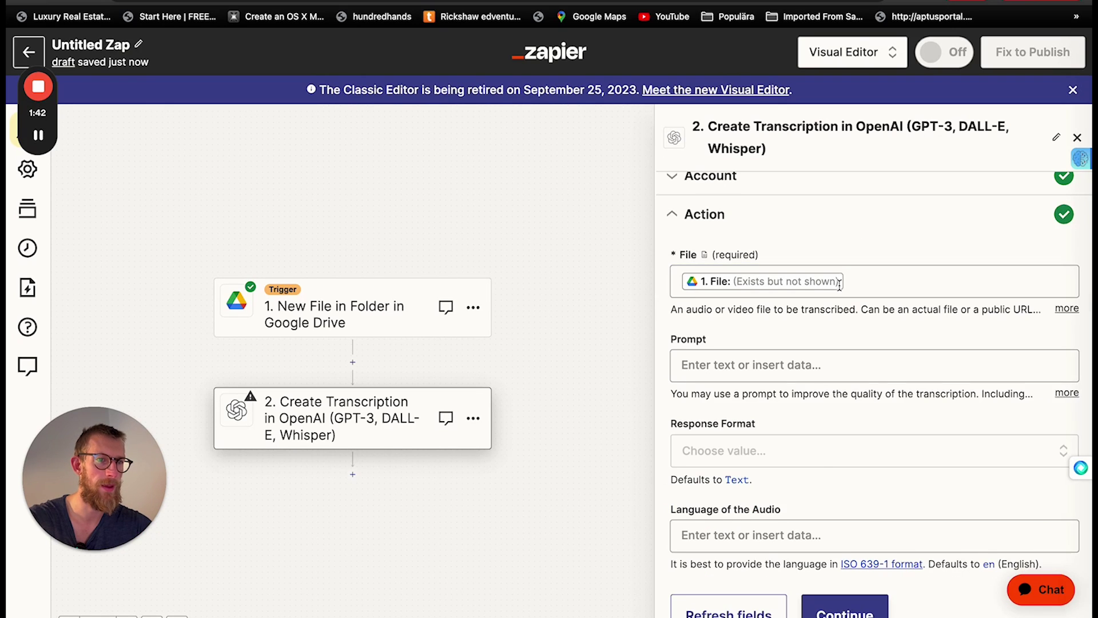
pyautogui.scroll(-1, 816, 470)
pyautogui.click(897, 328)
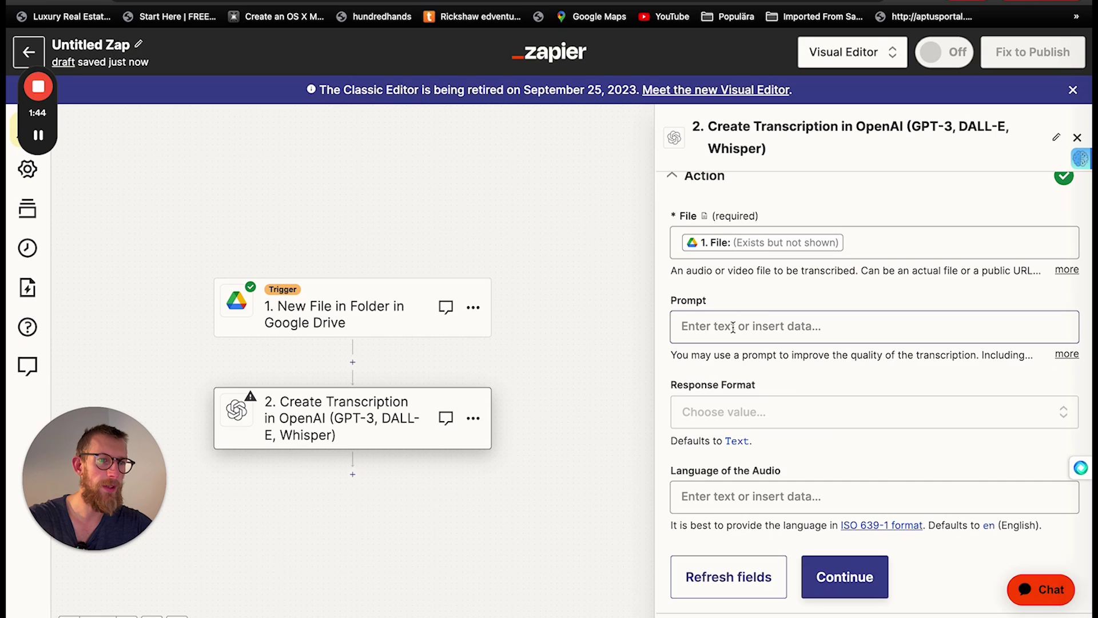
pyautogui.click(667, 294)
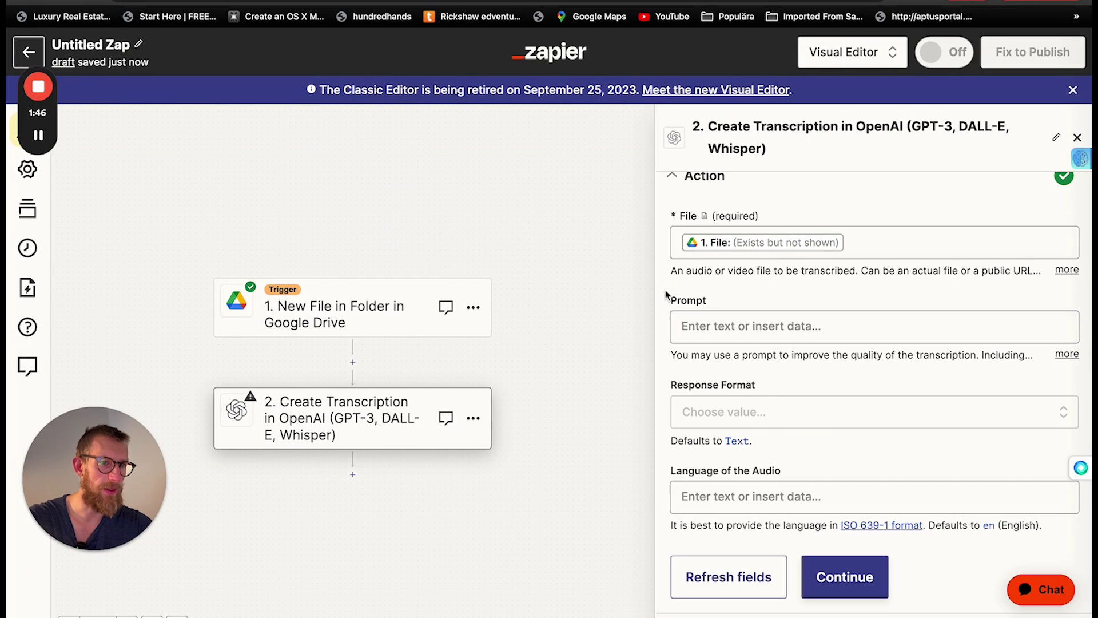
pyautogui.click(782, 493)
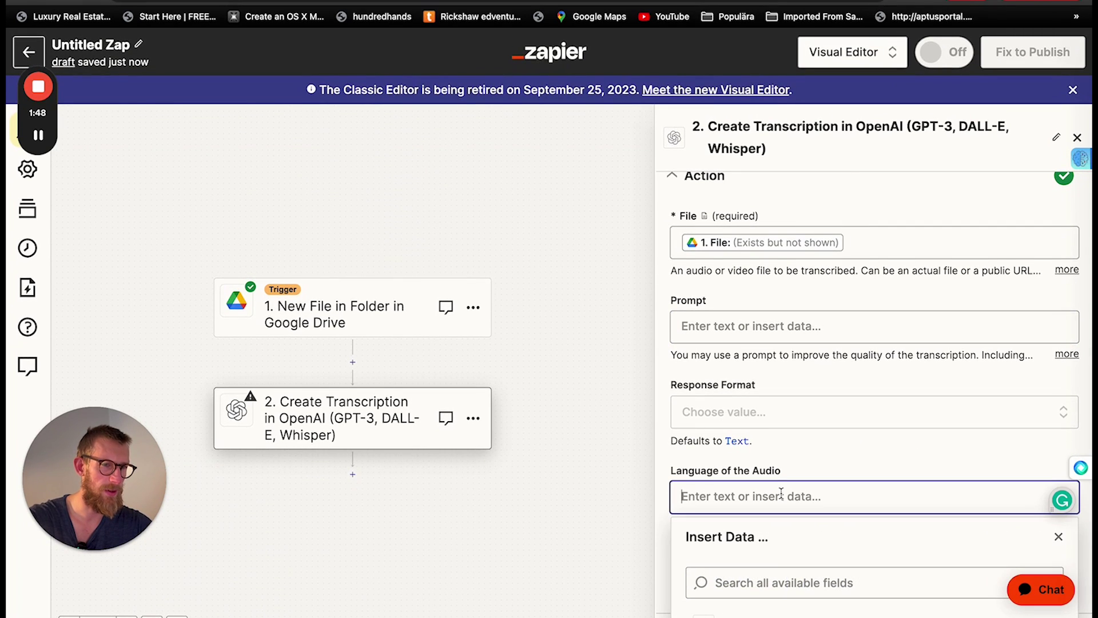
pyautogui.click(855, 454)
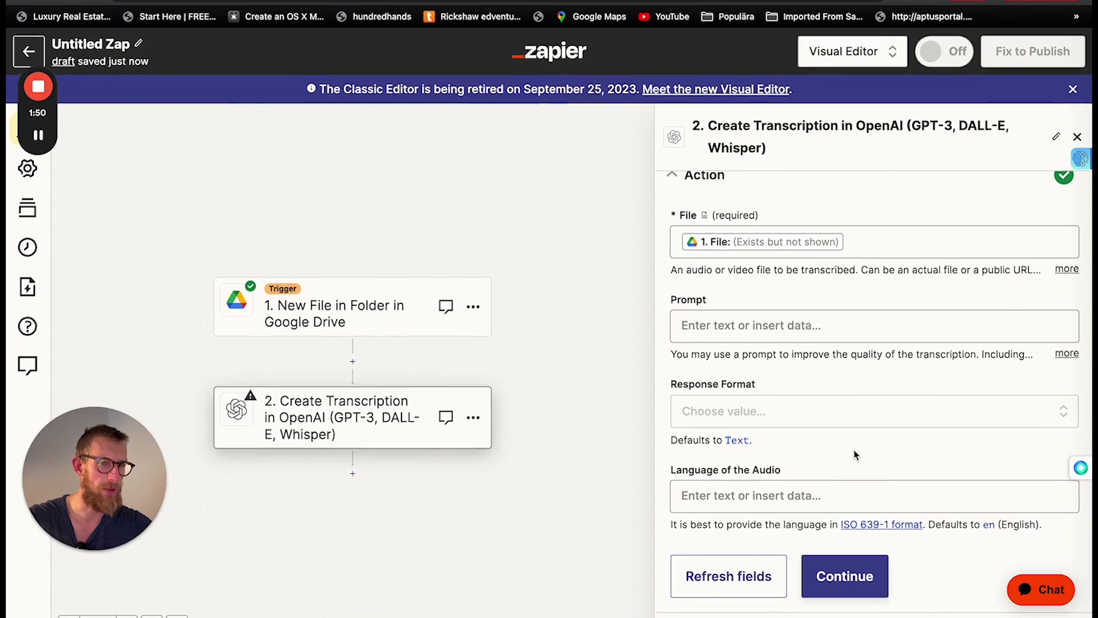
# Set the transcription response format to Text and skip testing the step.
pyautogui.click(711, 412)
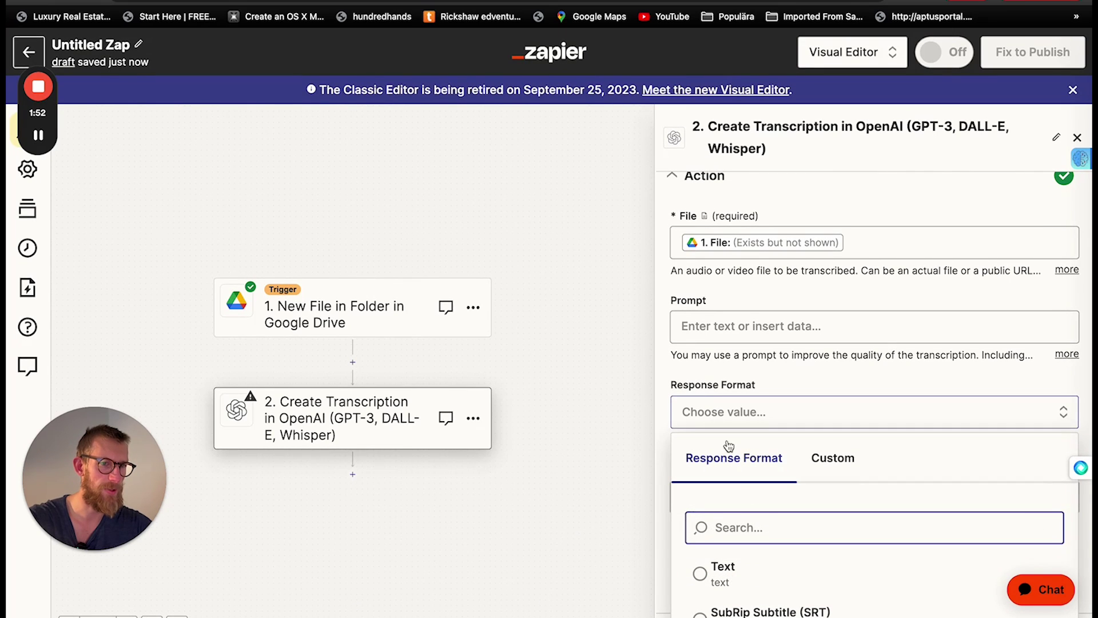
pyautogui.click(709, 567)
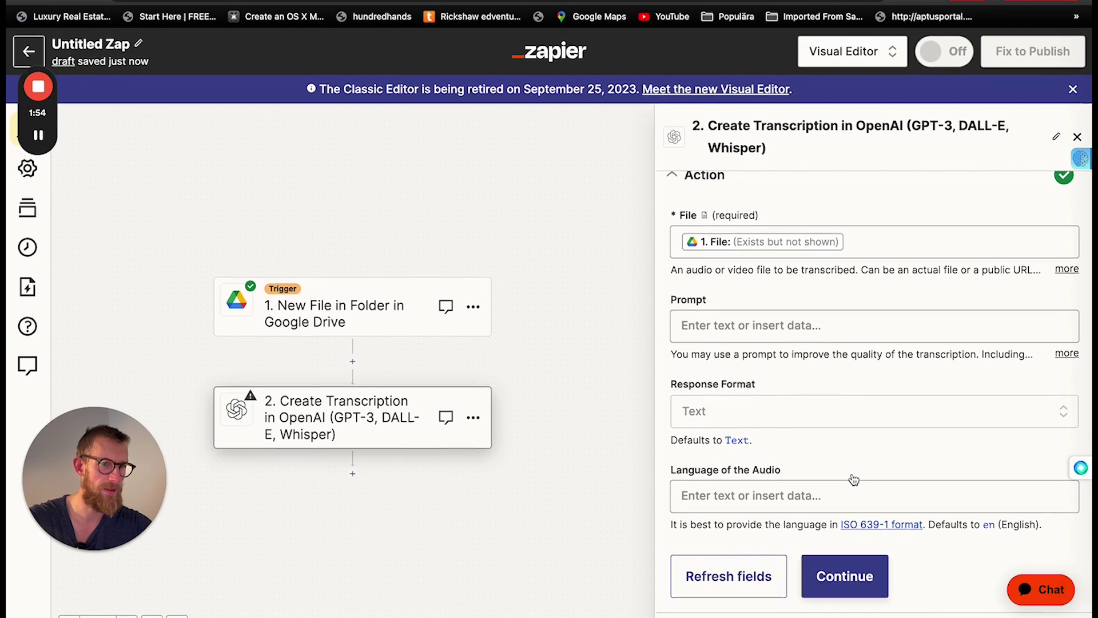
pyautogui.click(844, 577)
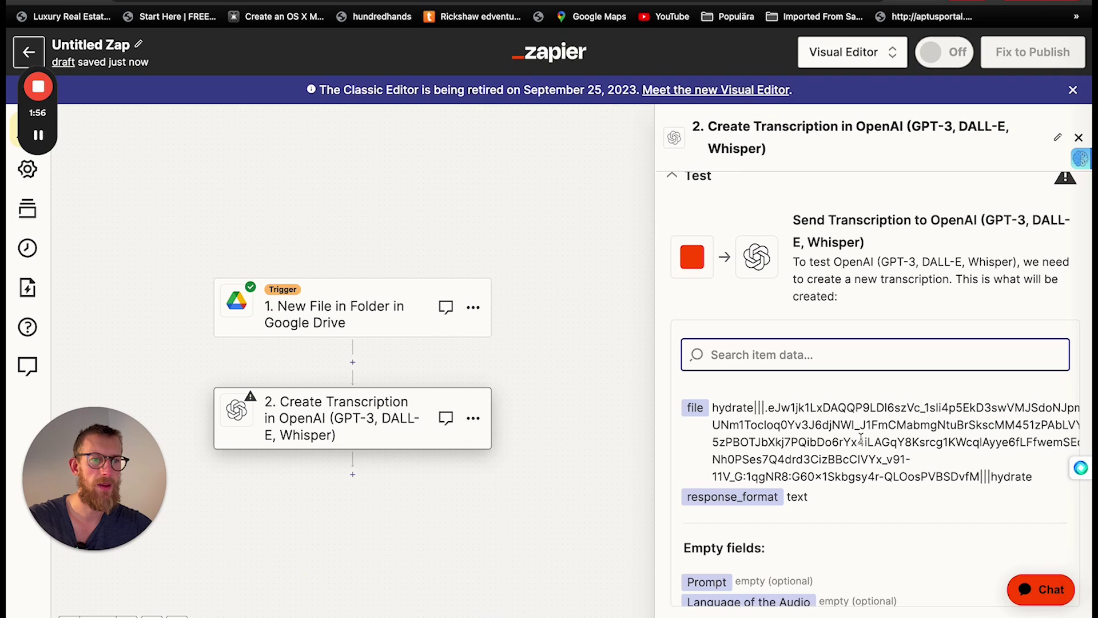
pyautogui.scroll(-2, 861, 439)
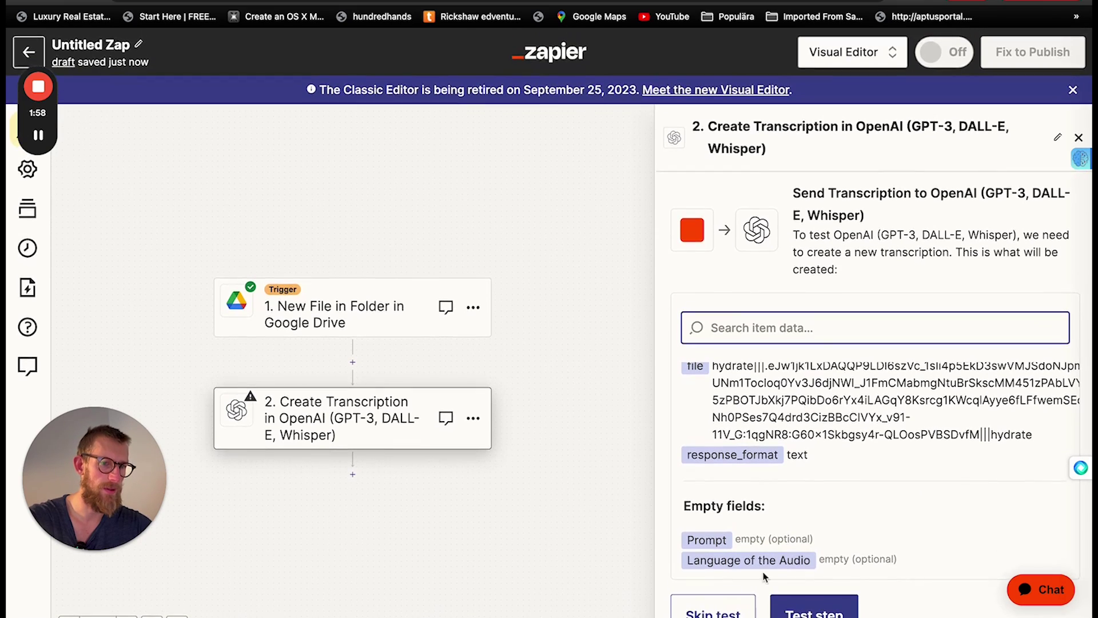
pyautogui.click(738, 613)
# Confirm the skipped test and add a ChatGPT Conversation step with the connected account.
pyautogui.click(575, 363)
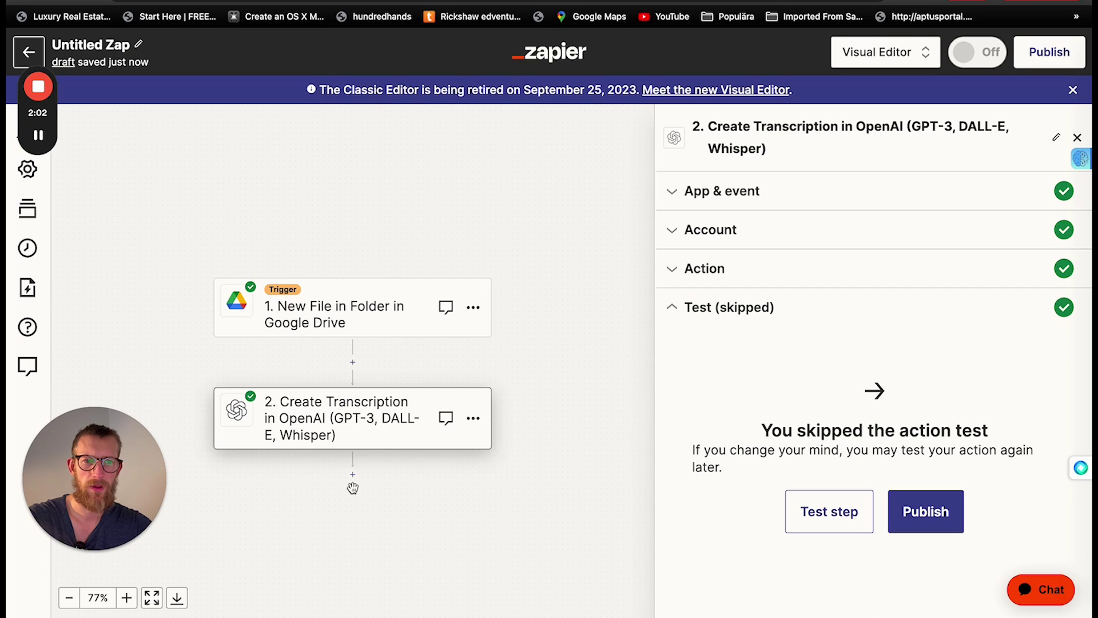
pyautogui.scroll(3, 353, 488)
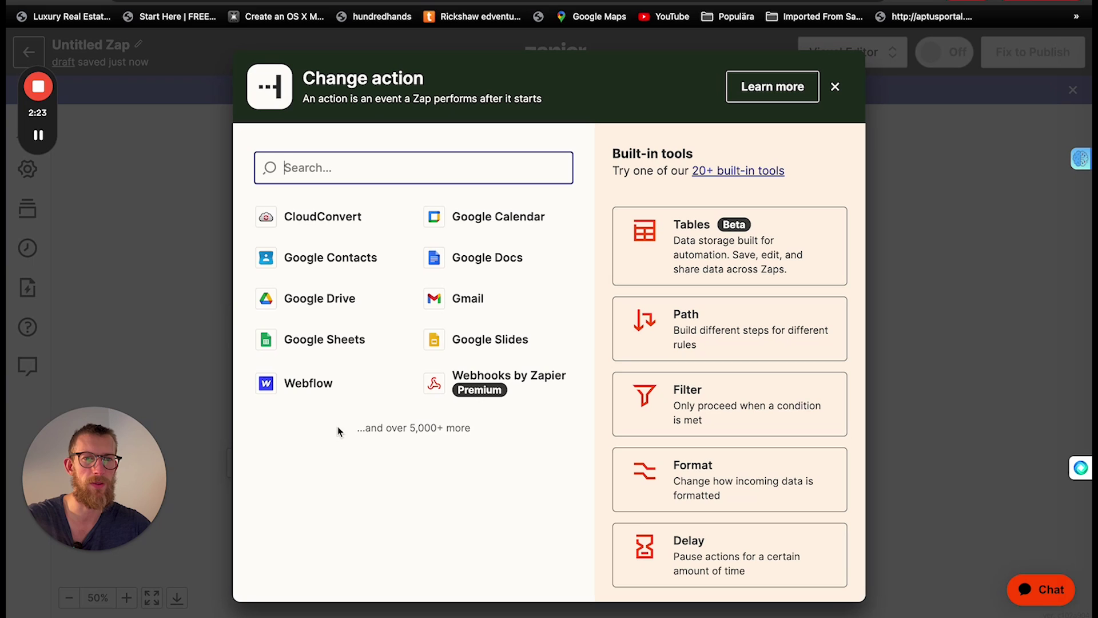
pyautogui.write('cha')
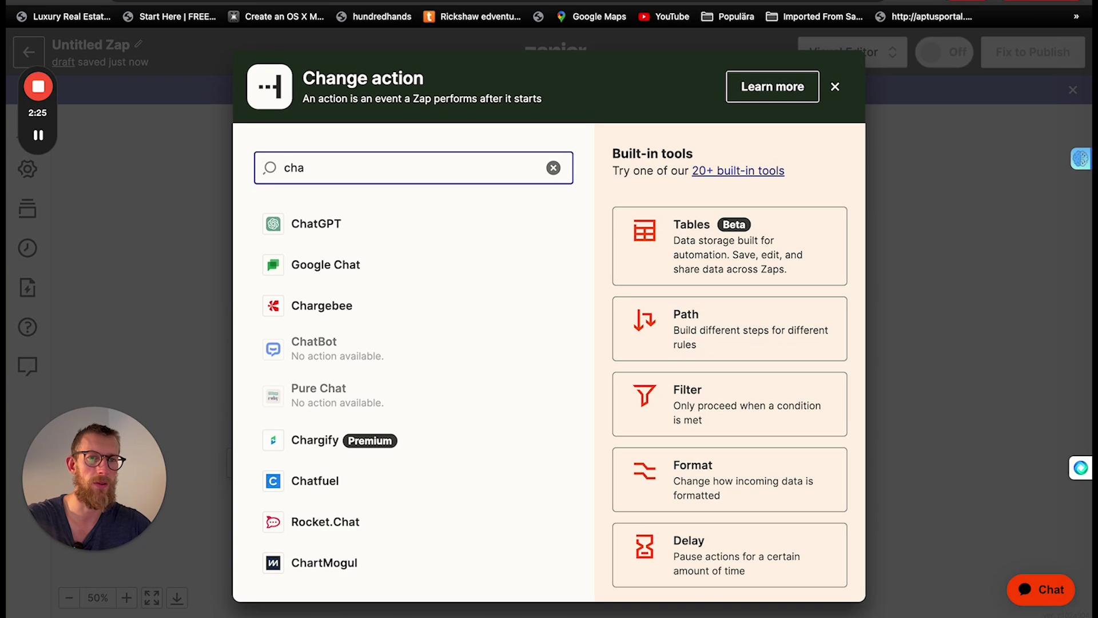
pyautogui.click(338, 240)
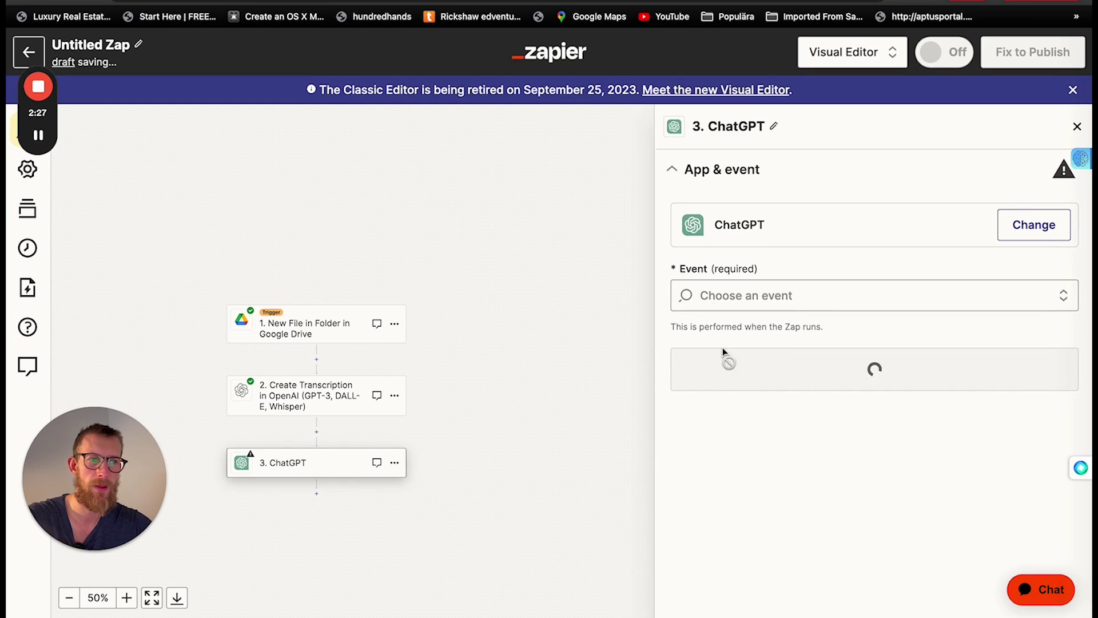
pyautogui.click(824, 300)
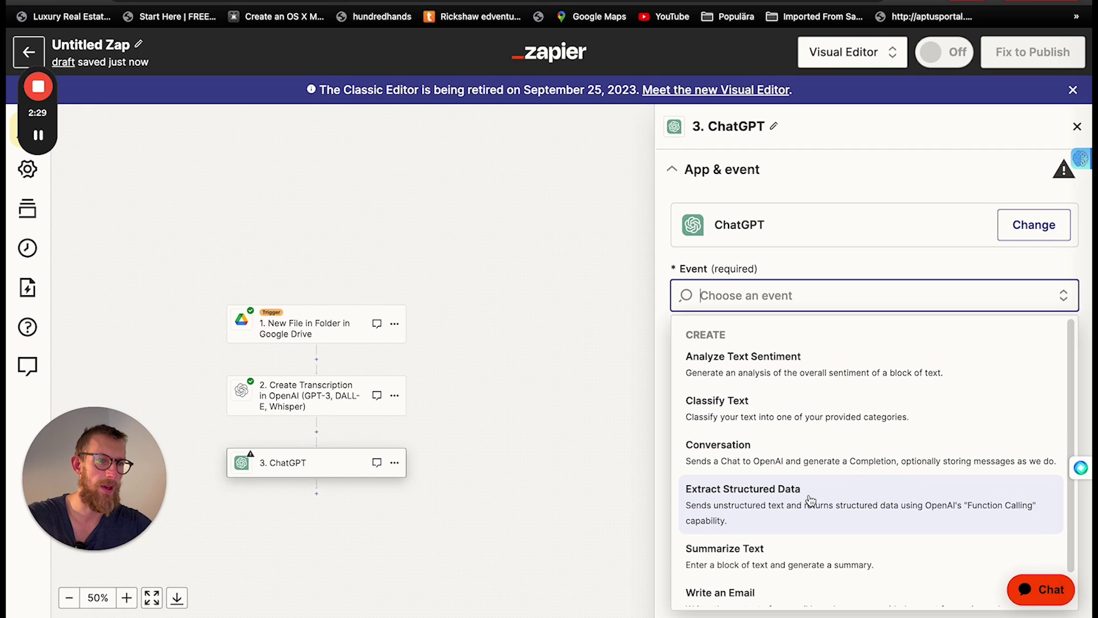
pyautogui.click(808, 463)
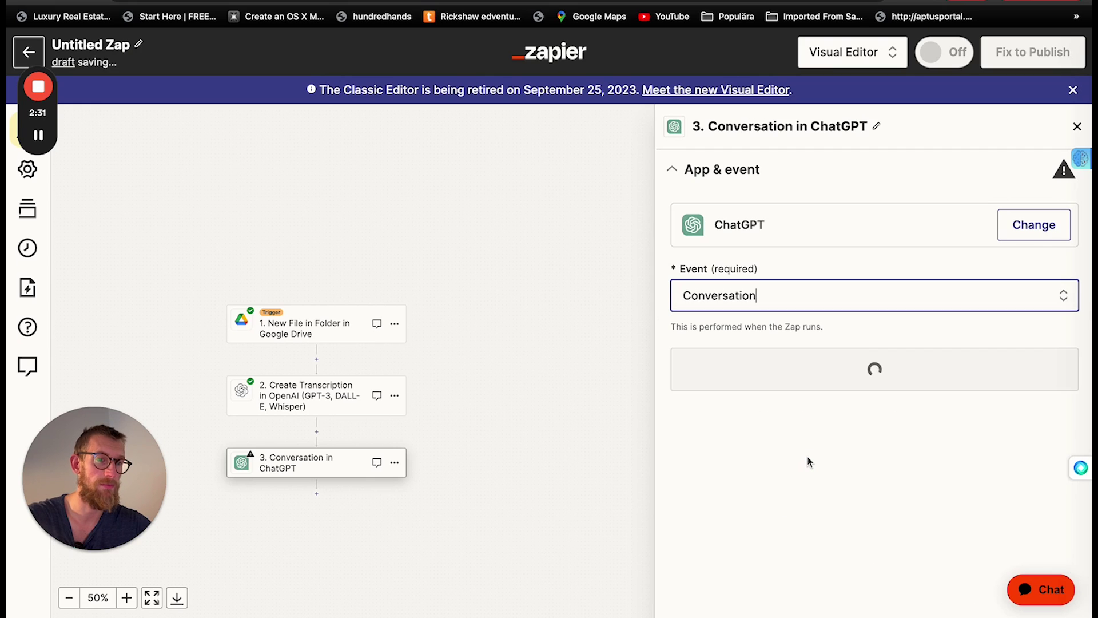
pyautogui.click(807, 389)
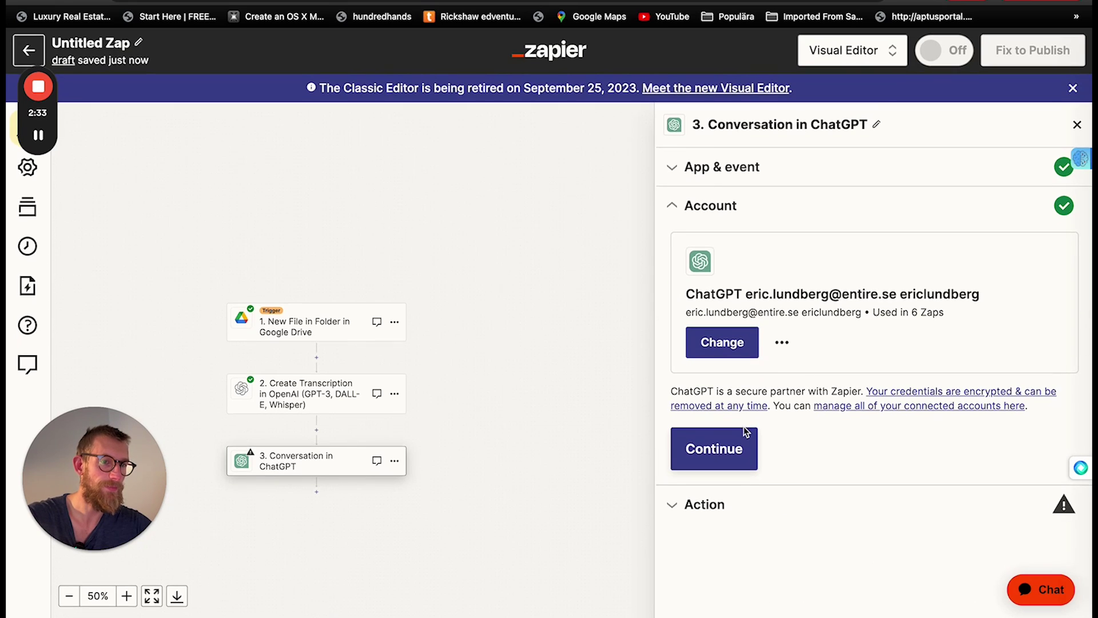
pyautogui.click(716, 450)
pyautogui.scroll(-5, 780, 388)
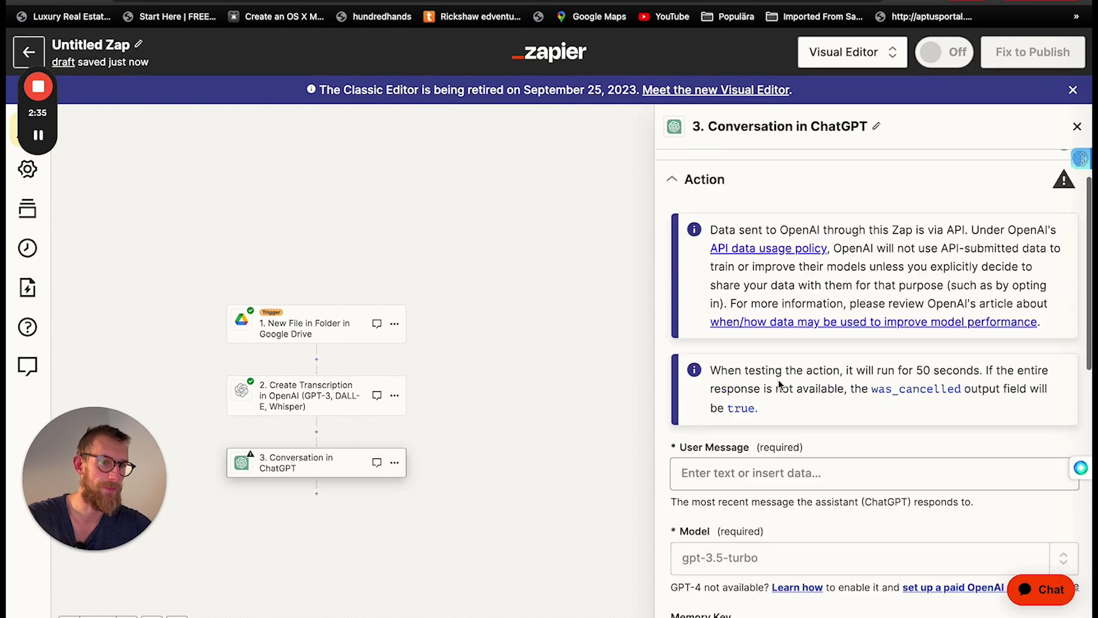
# Write the User Message 'Summerize these notes into meeting notes:' followed by step 2's Content.
pyautogui.click(730, 292)
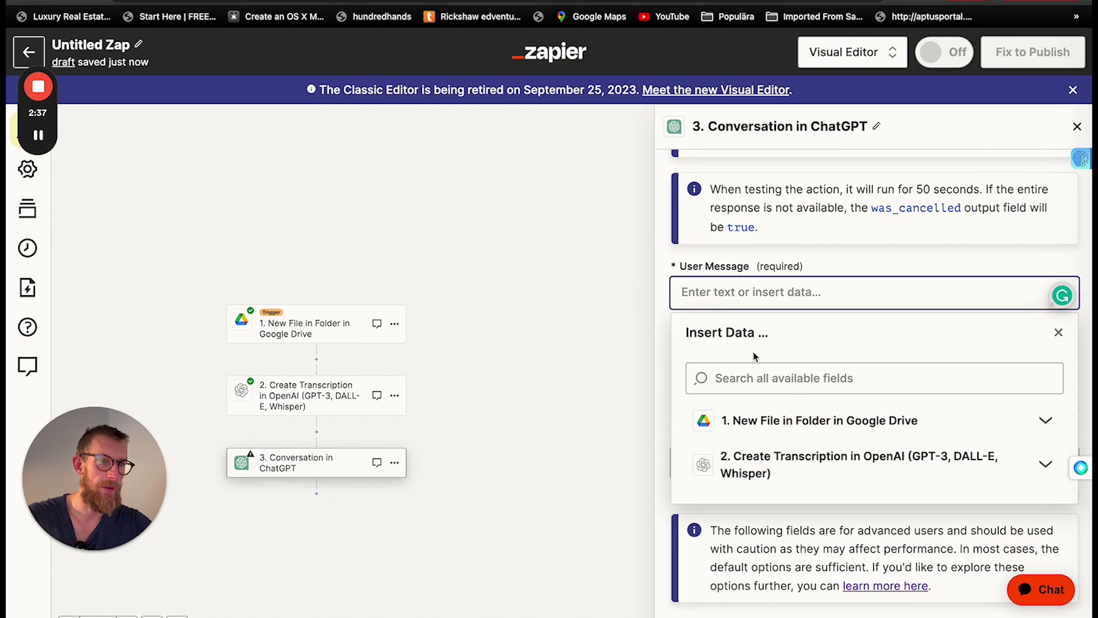
pyautogui.write('Su')
pyautogui.press('BackSpace')
pyautogui.press('BackSpace')
pyautogui.write('S')
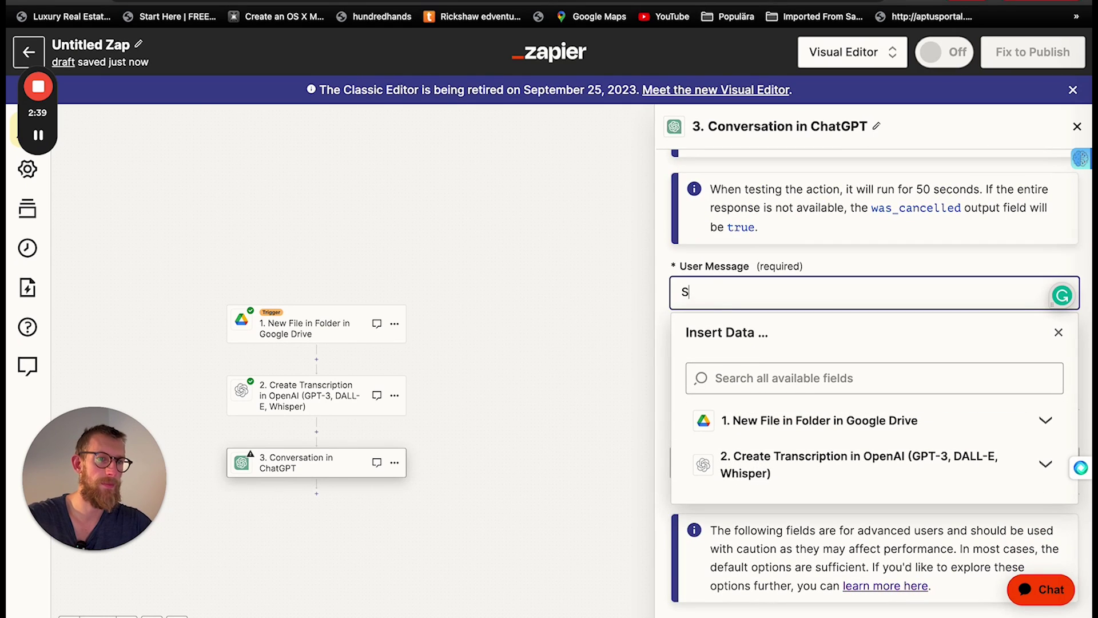
pyautogui.write('ummerize these')
pyautogui.press('BackSpace')
pyautogui.press('BackSpace')
pyautogui.write('ze these notes into')
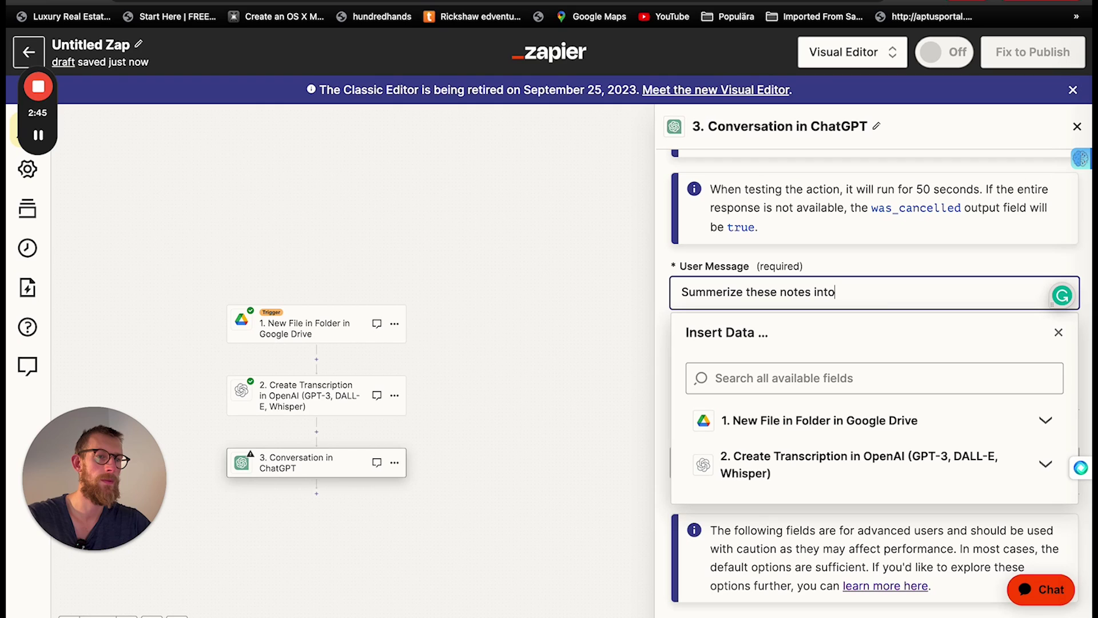
pyautogui.write(' meeting notses')
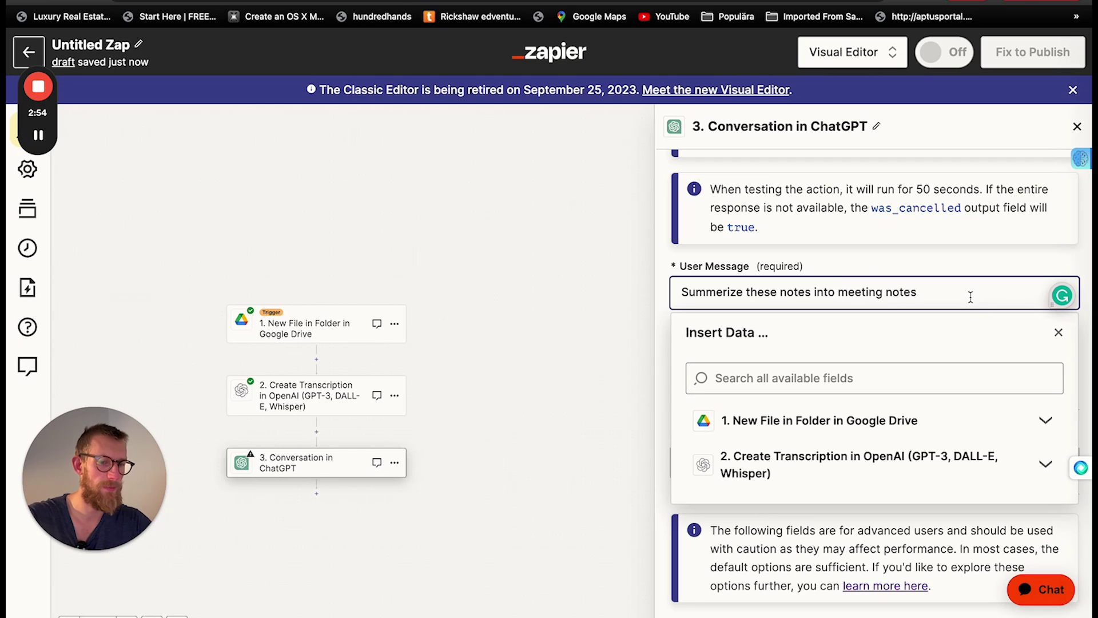
pyautogui.click(831, 475)
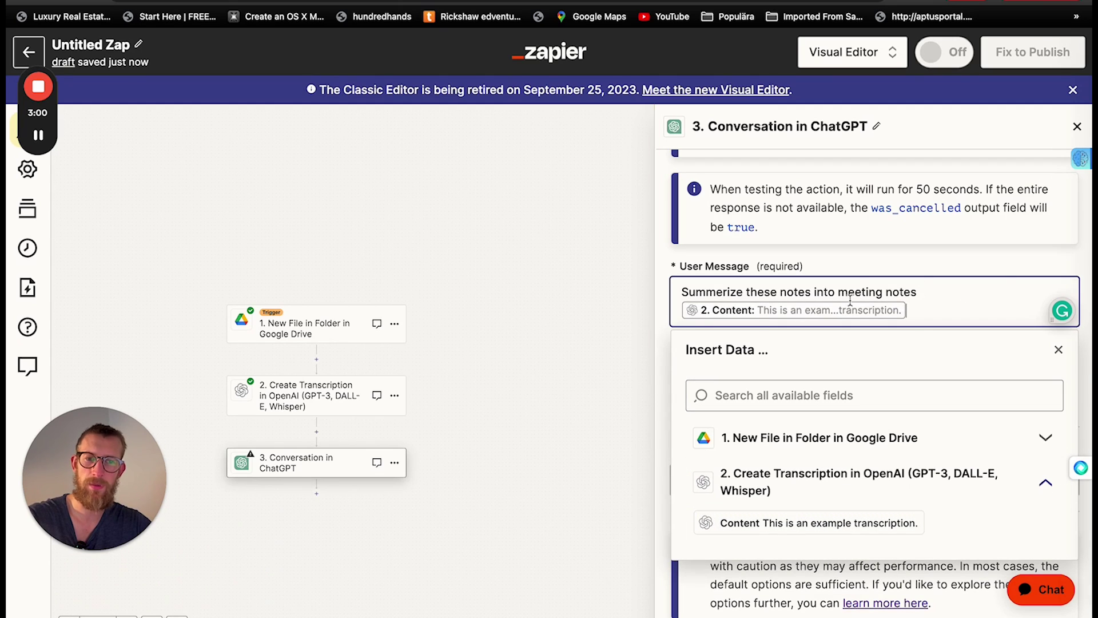
pyautogui.click(928, 291)
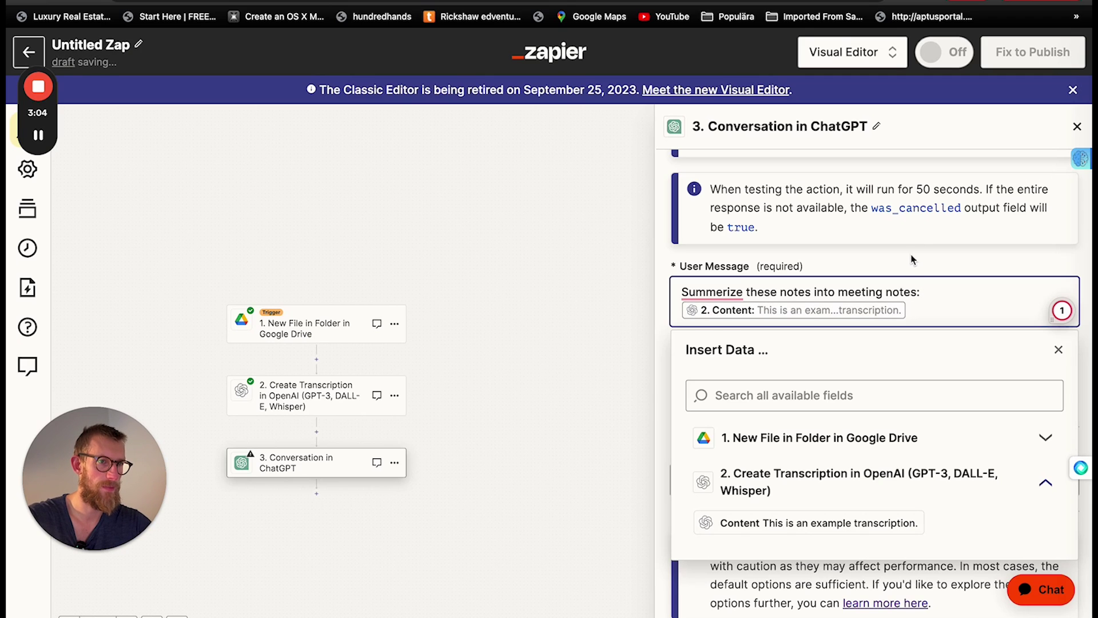
pyautogui.press('Escape')
# Replace the Assistant Instructions with 'You are an expert in summeriseing meeting notes in an effective and productive way'.
pyautogui.scroll(-3, 795, 318)
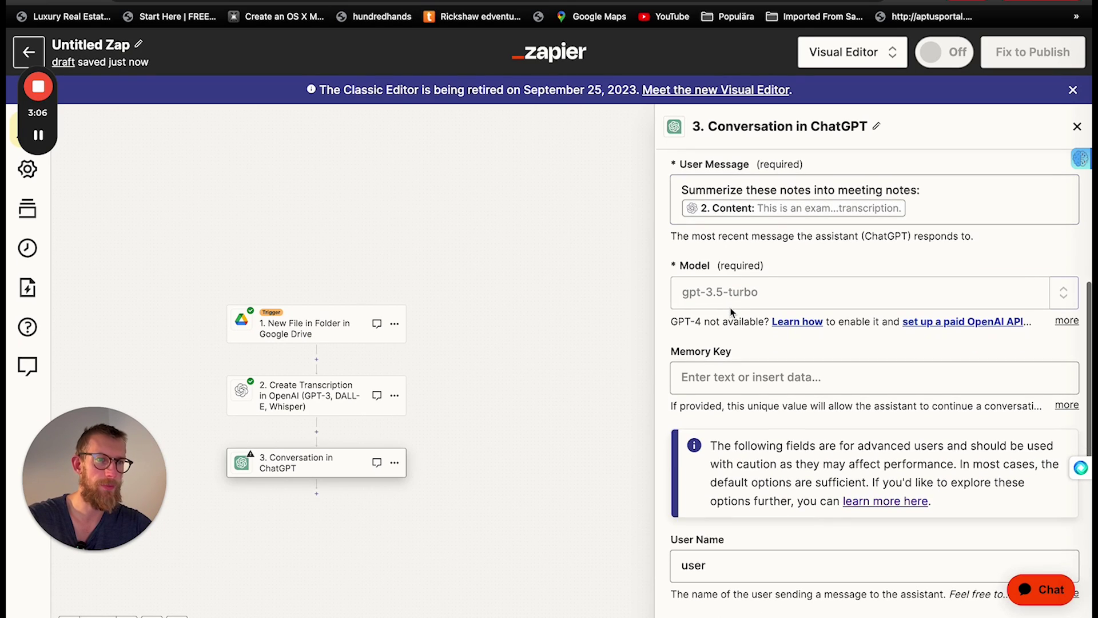
pyautogui.click(766, 290)
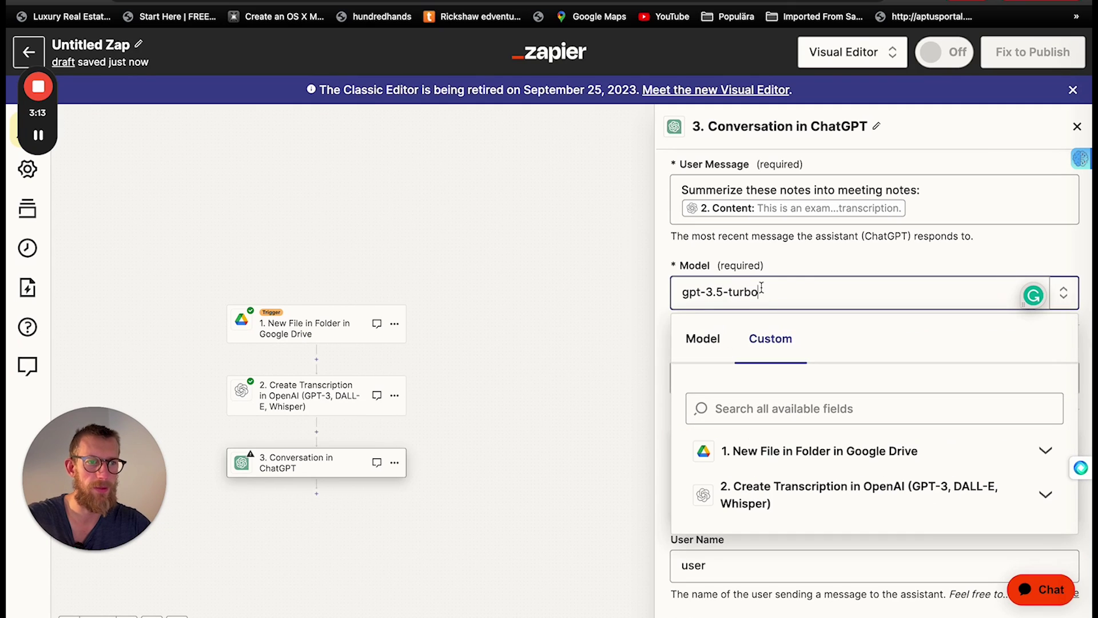
pyautogui.click(838, 265)
pyautogui.scroll(-3, 840, 265)
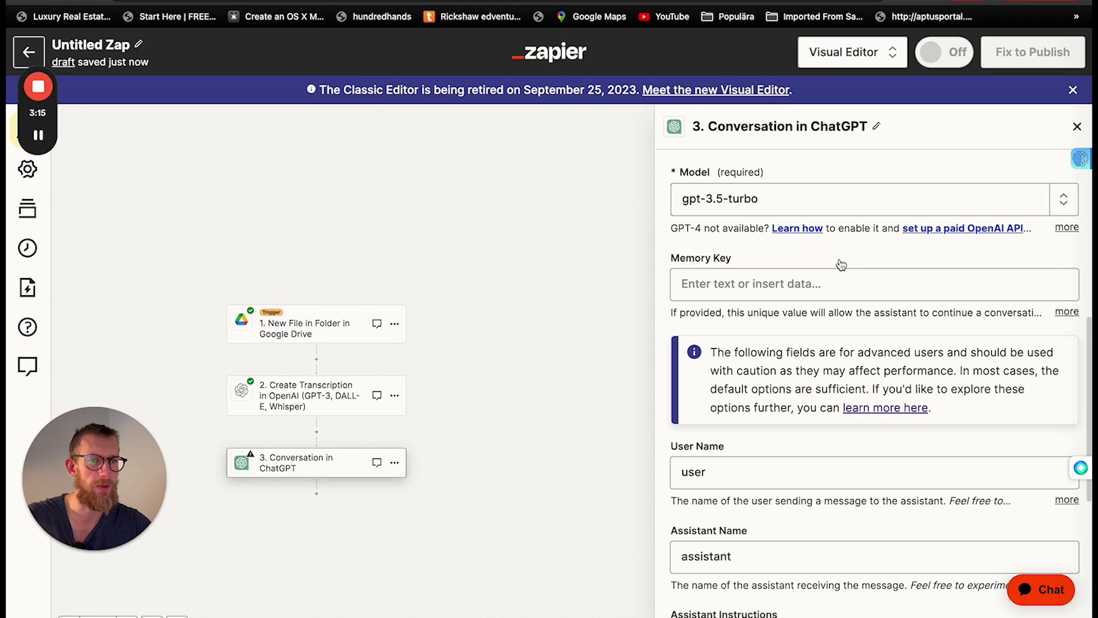
pyautogui.scroll(-1, 841, 264)
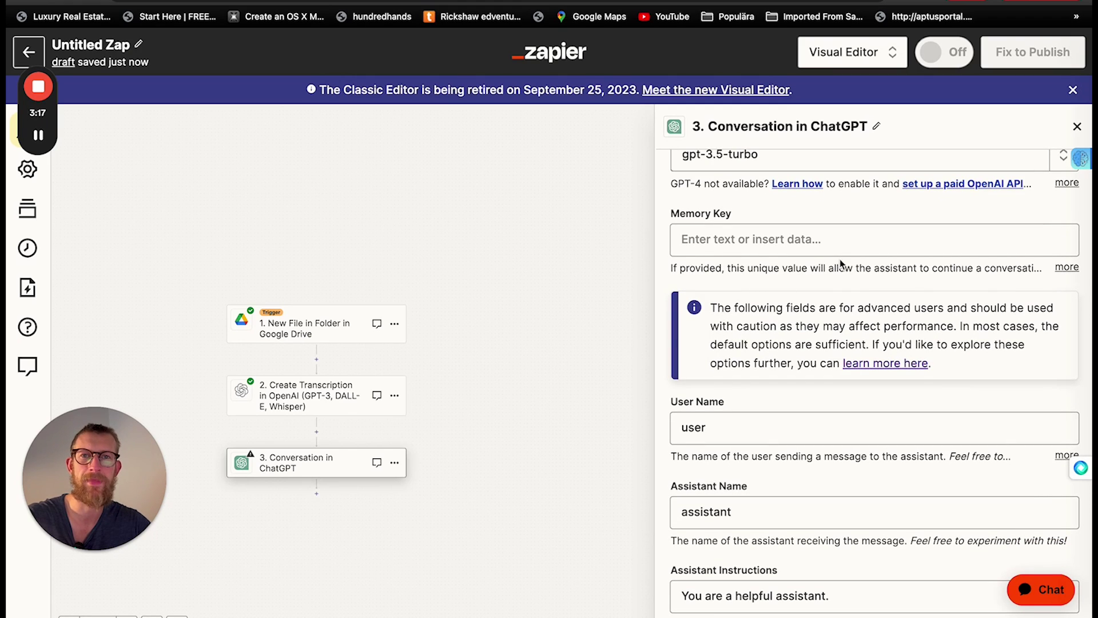
pyautogui.scroll(-5, 840, 259)
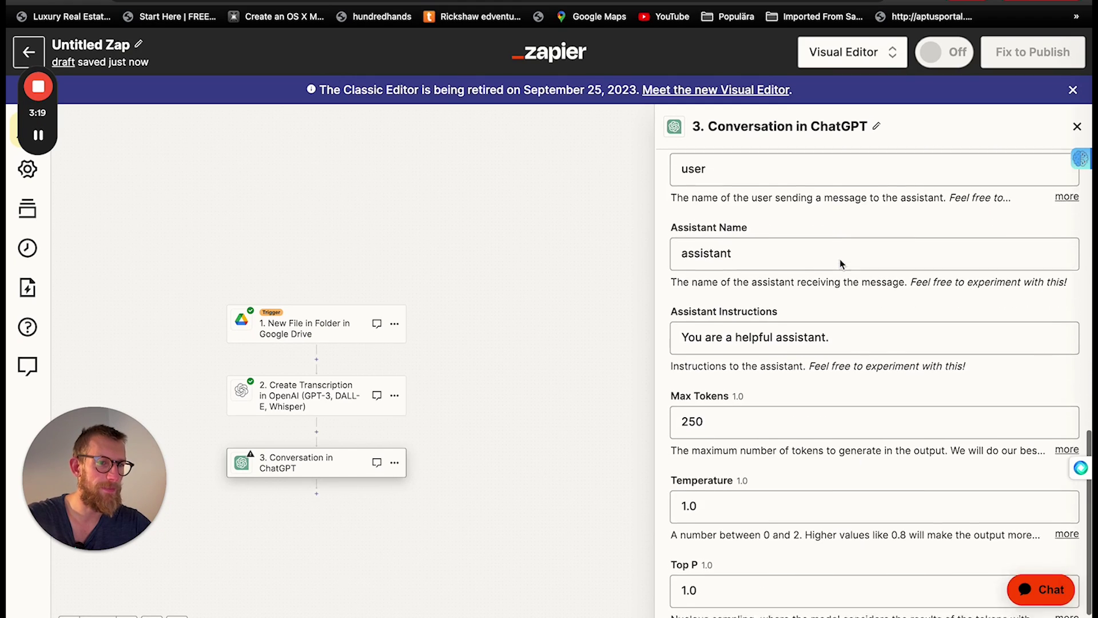
pyautogui.scroll(-1, 839, 259)
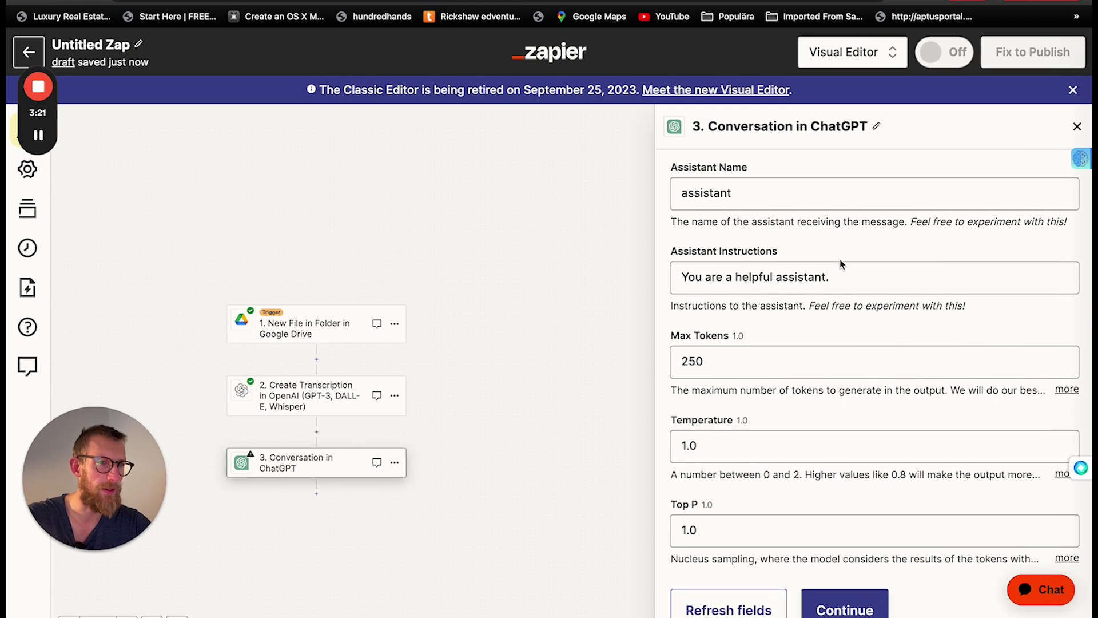
pyautogui.tripleClick(856, 276)
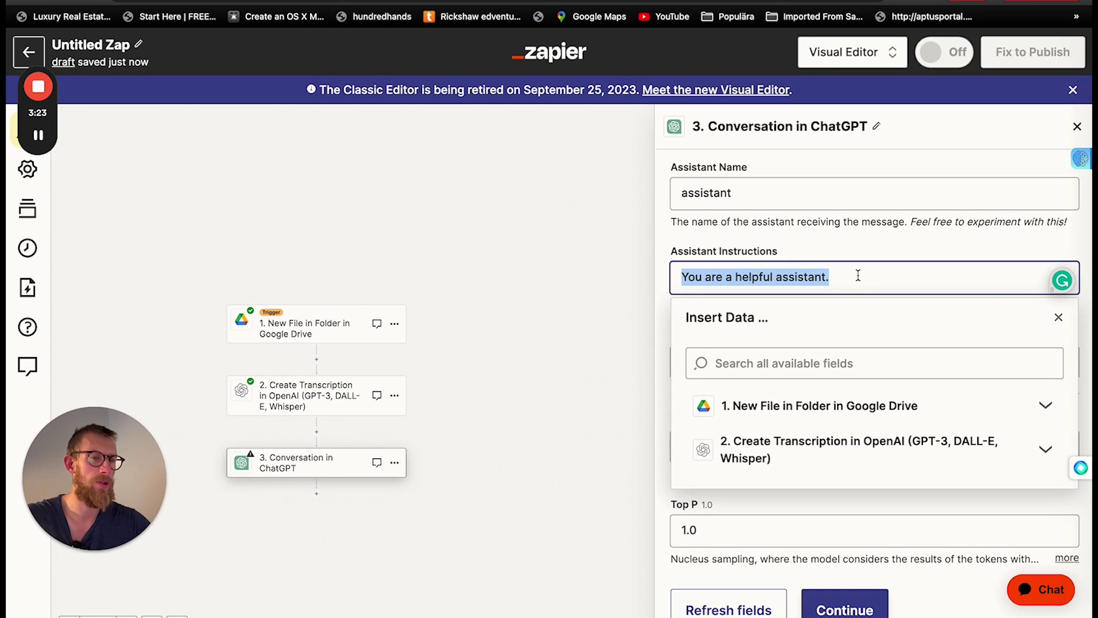
pyautogui.write('You are an expert in summeriseing meeting notes i')
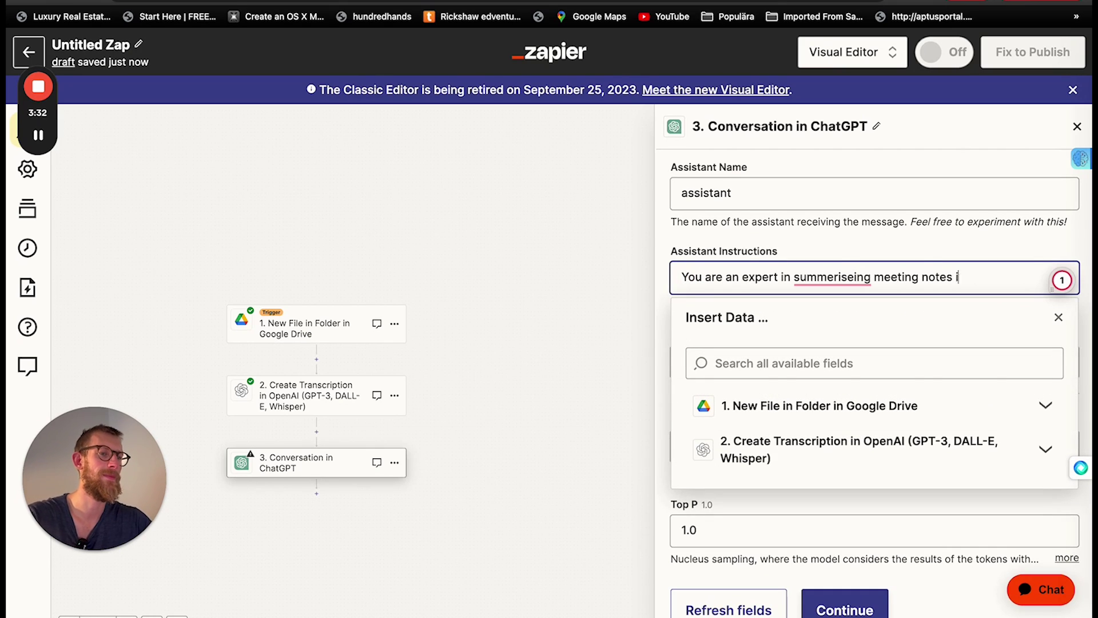
pyautogui.write('n an effective and productive way')
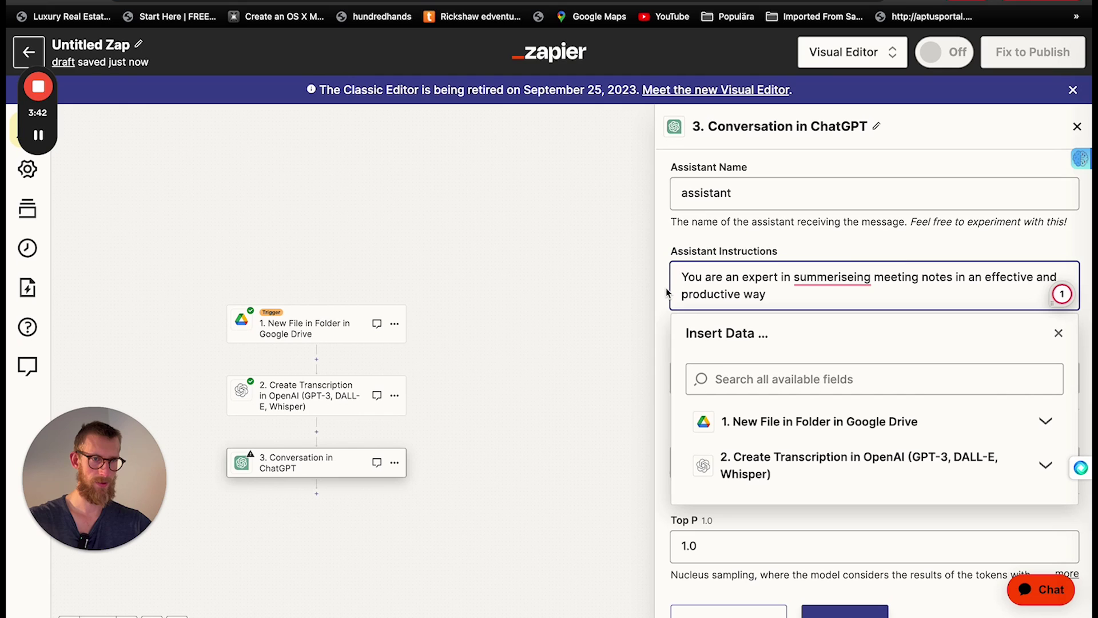
pyautogui.click(667, 292)
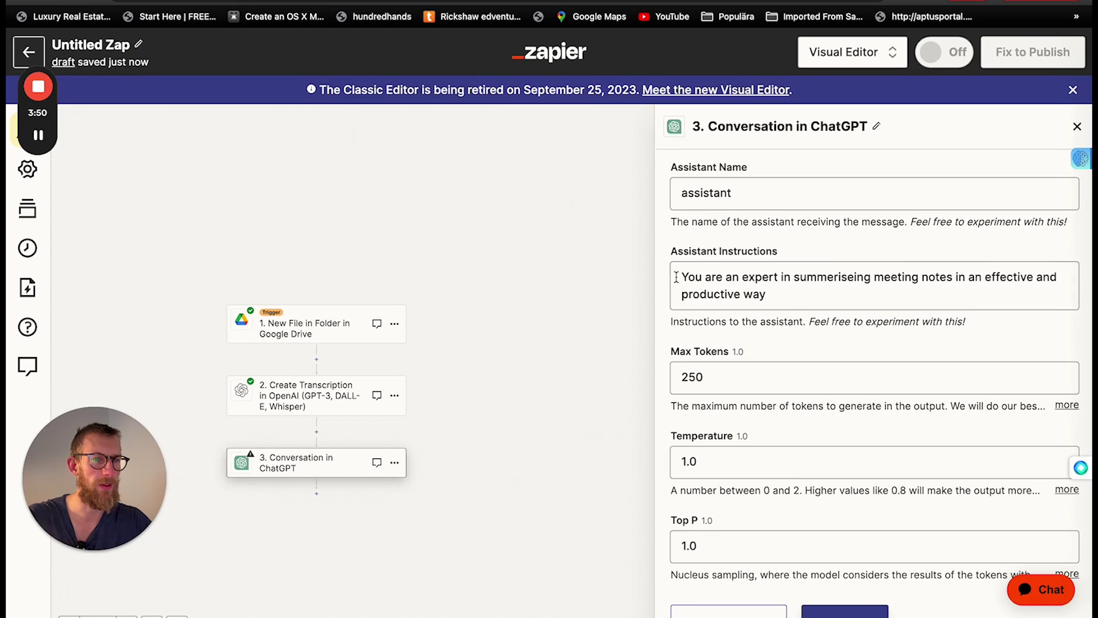
pyautogui.moveTo(695, 277); pyautogui.dragTo(839, 289)
pyautogui.click(839, 292)
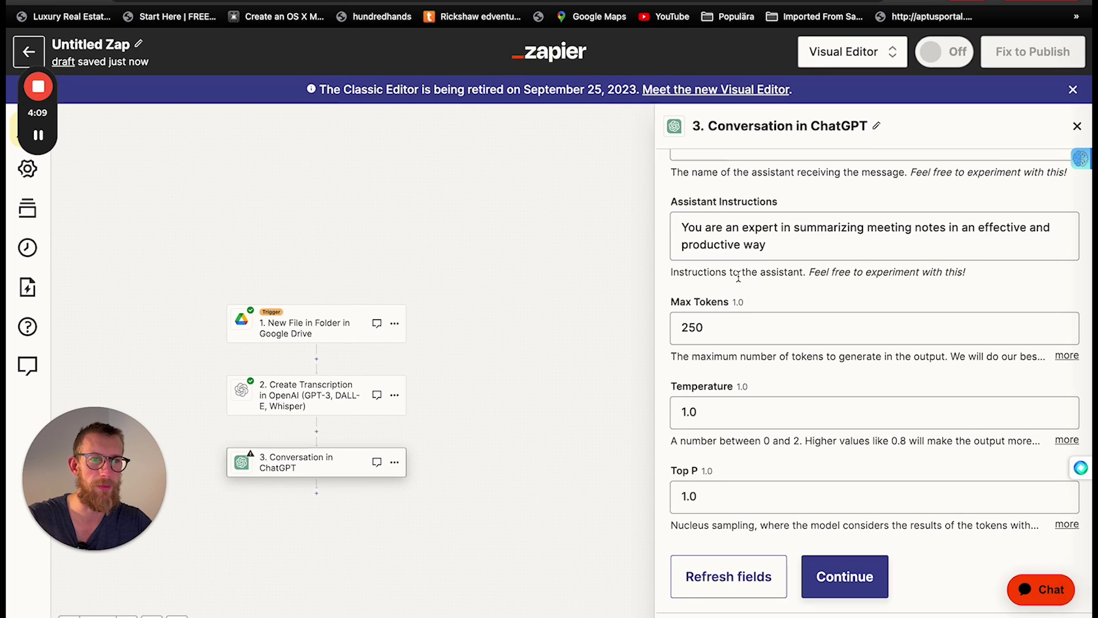
# Raise Max Tokens from 250 to 5000, keeping Temperature at 1.0.
pyautogui.click(744, 323)
pyautogui.press('BackSpace')
pyautogui.press('BackSpace')
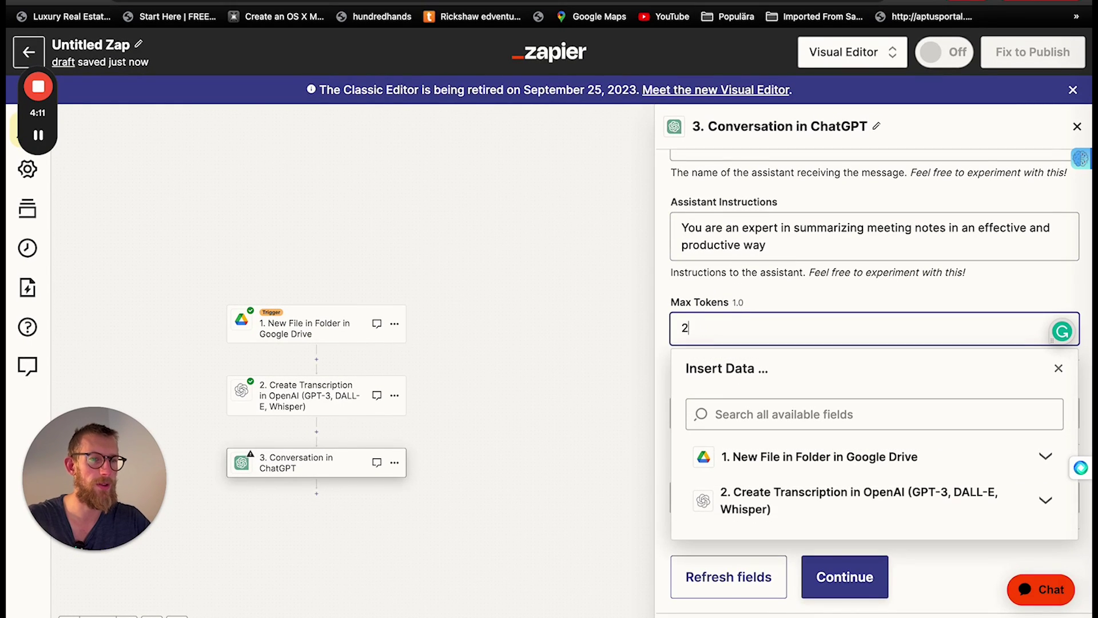
pyautogui.write('50')
pyautogui.press('BackSpace')
pyautogui.press('BackSpace')
pyautogui.press('BackSpace')
pyautogui.write('500')
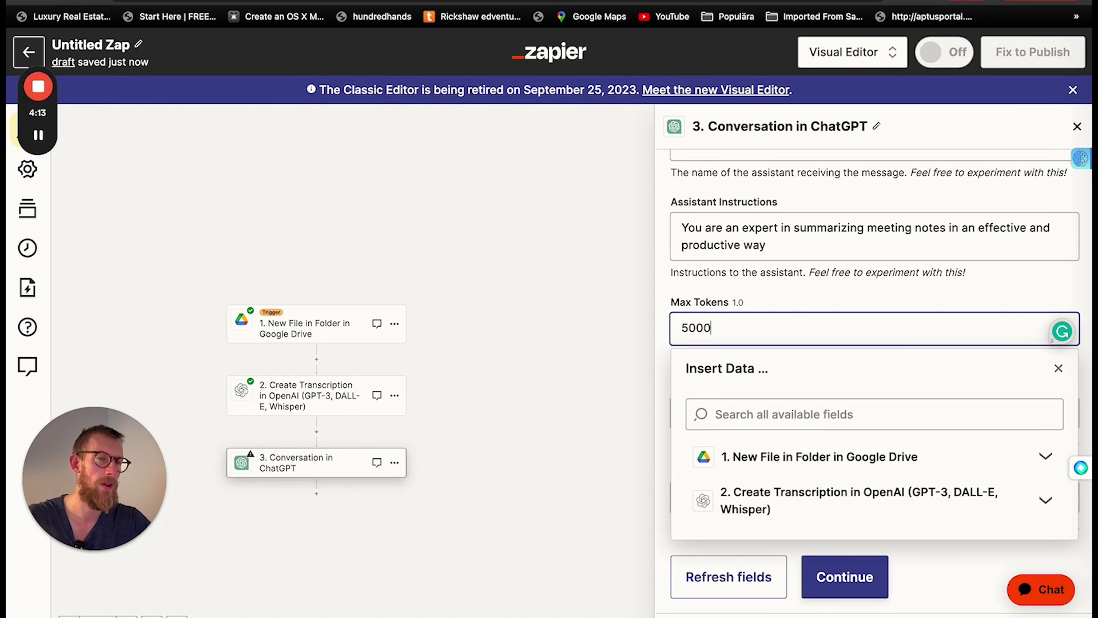
pyautogui.write('0')
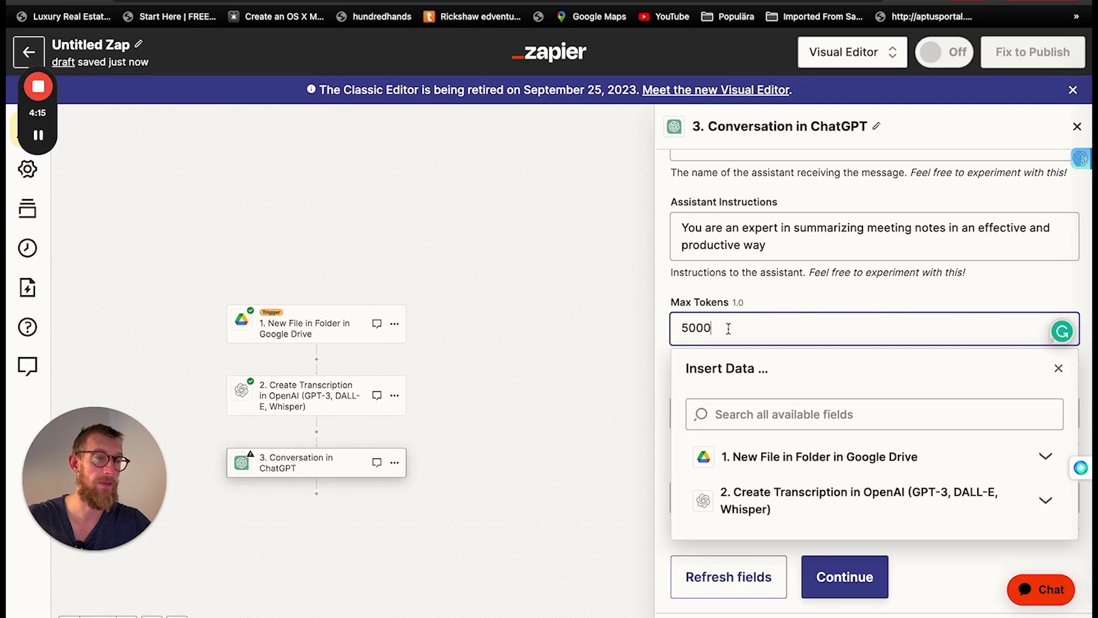
pyautogui.click(664, 340)
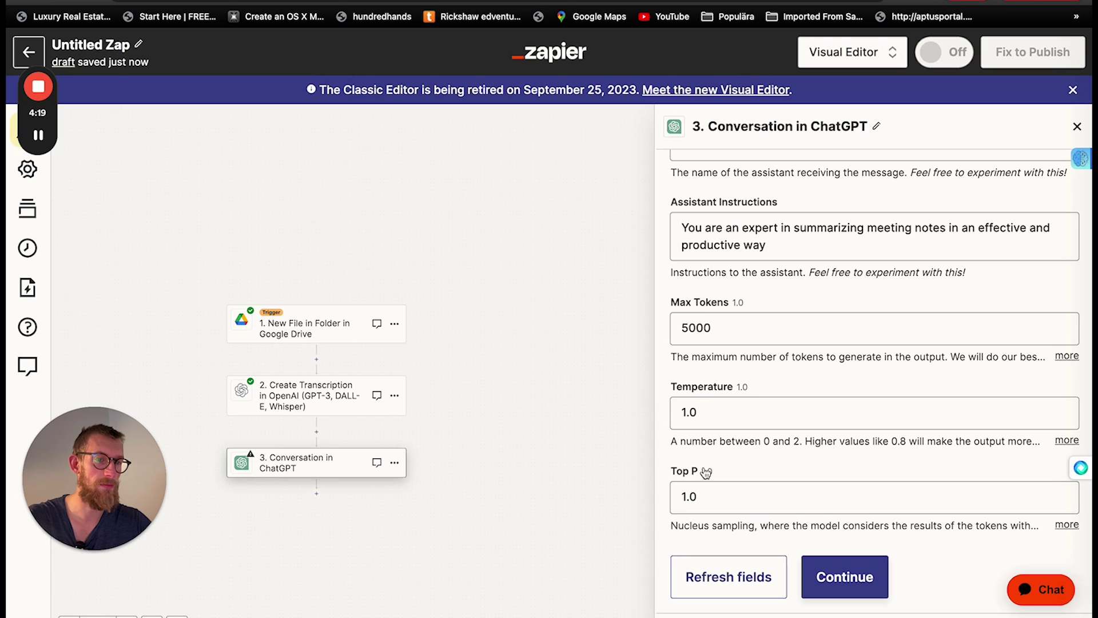
pyautogui.click(697, 421)
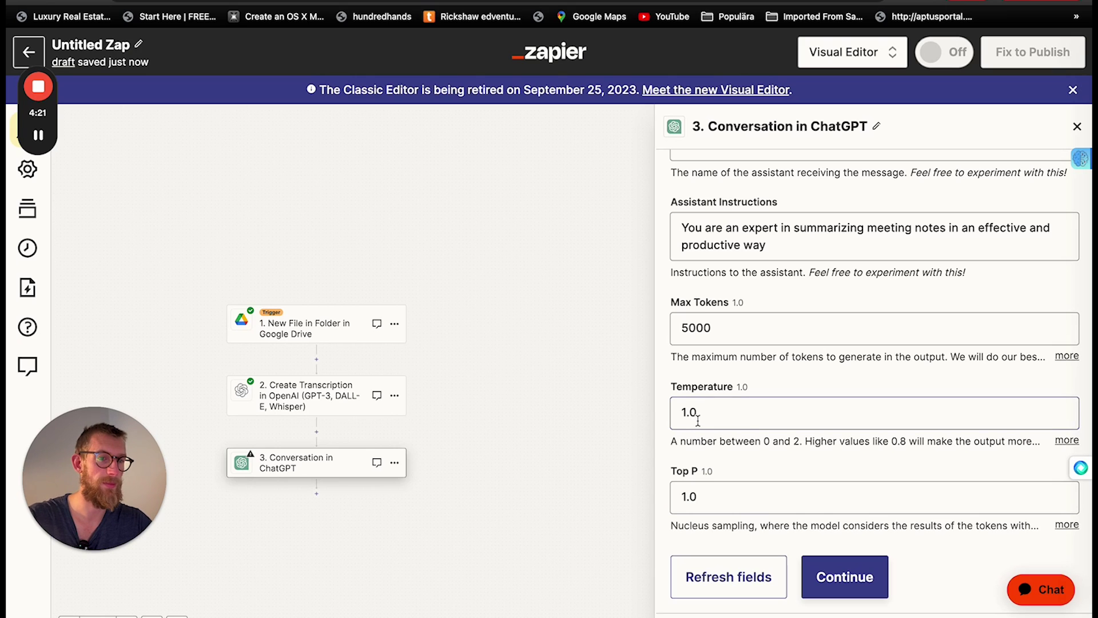
# Skip and confirm skipping the ChatGPT step test so all three steps show complete.
pyautogui.click(841, 576)
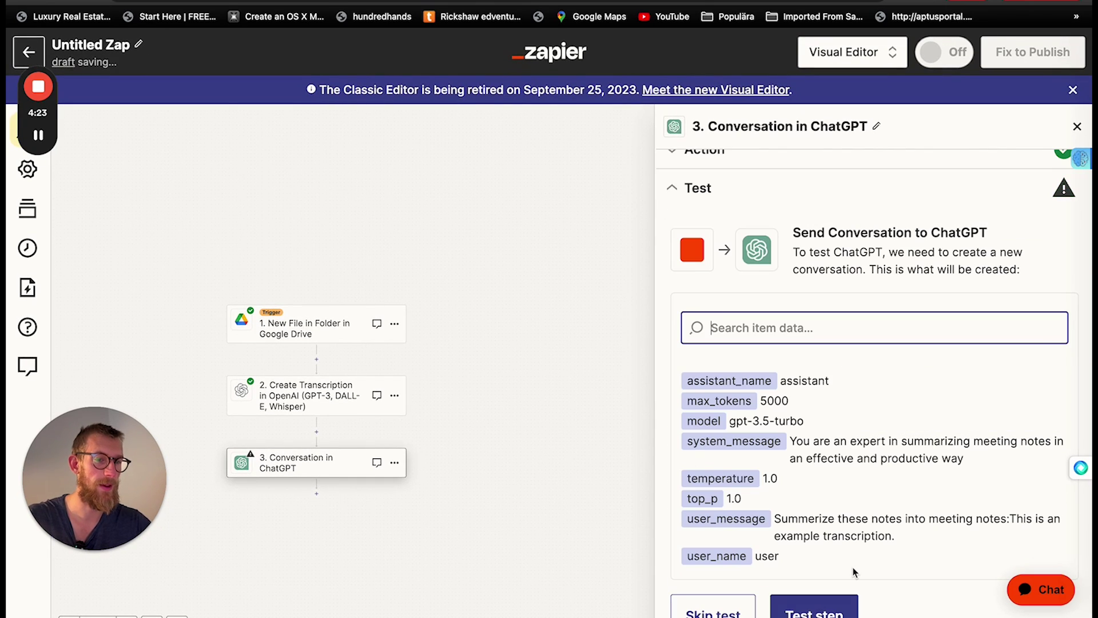
pyautogui.scroll(-3, 847, 561)
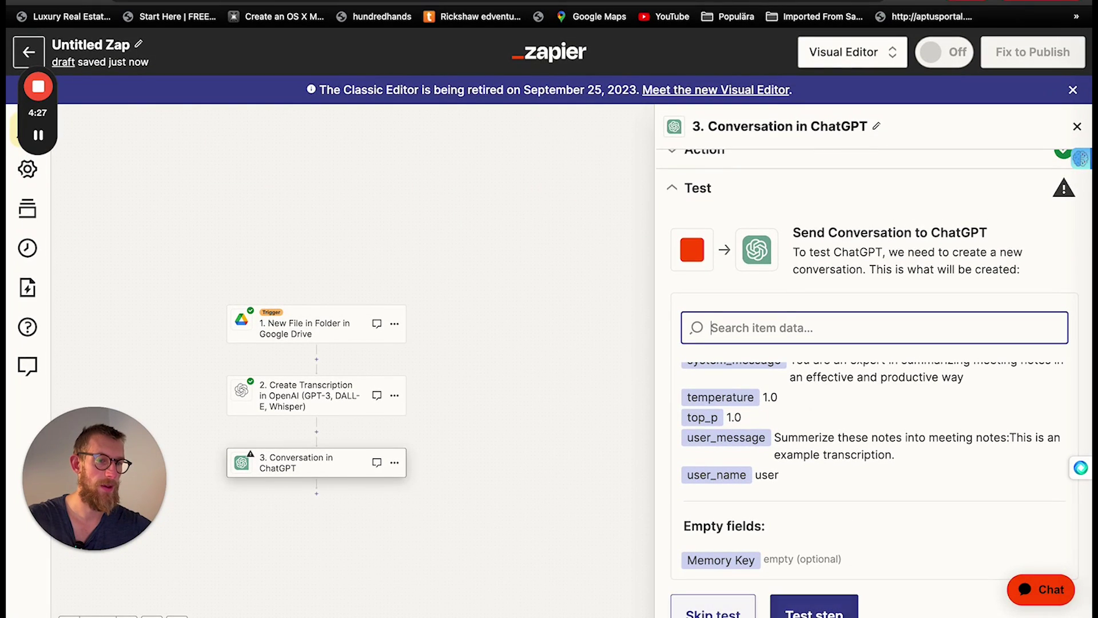
pyautogui.click(714, 611)
pyautogui.click(601, 366)
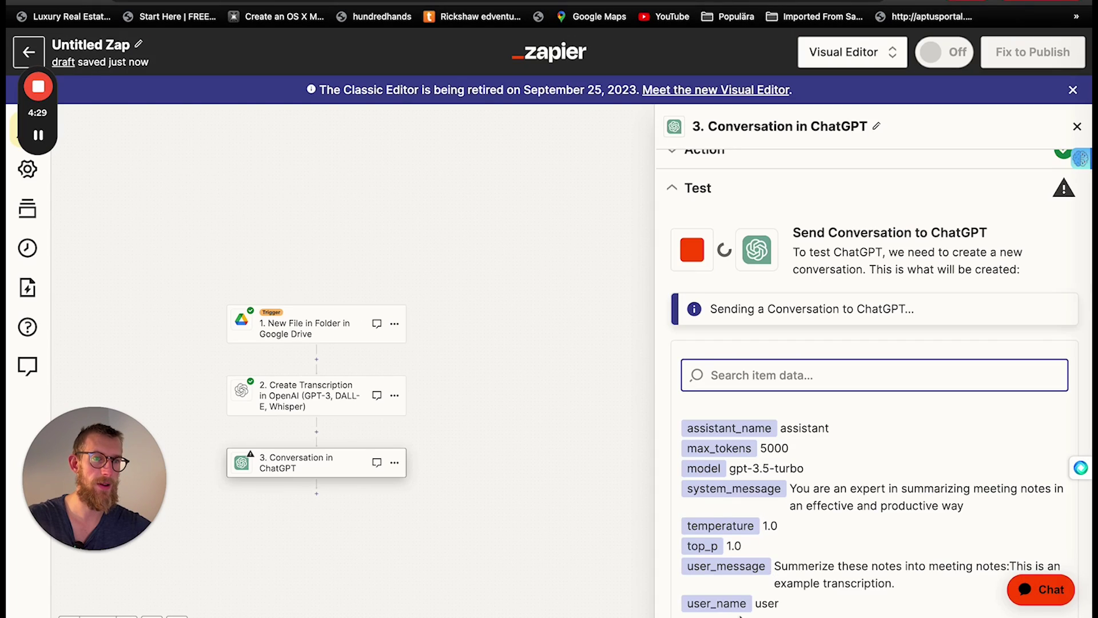
pyautogui.moveTo(593, 595)
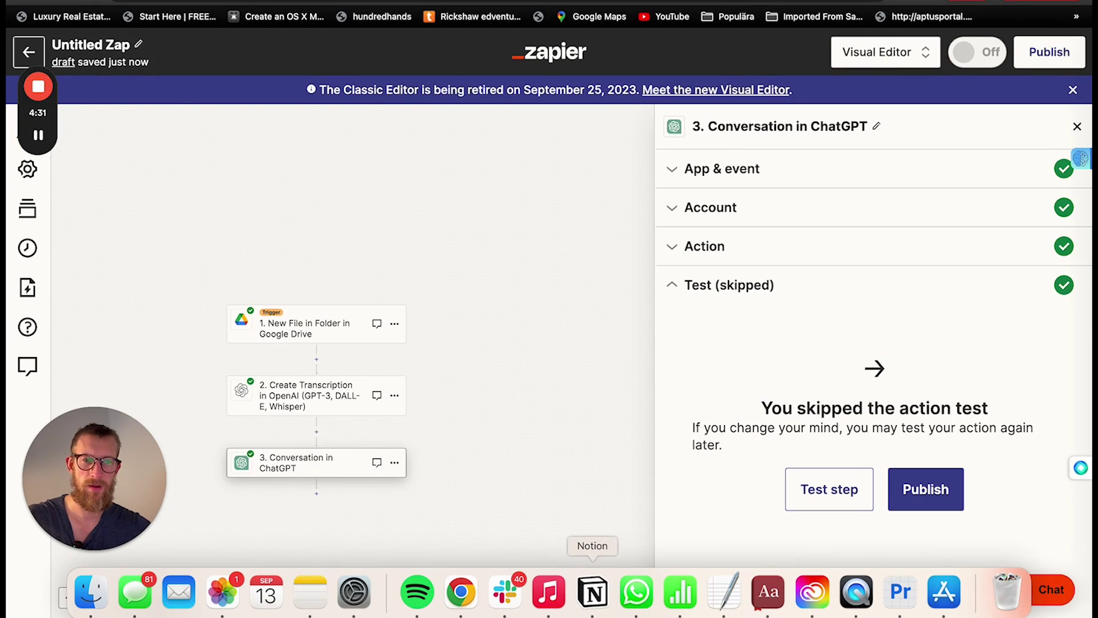
pyautogui.scroll(-8, 429, 414)
pyautogui.scroll(5, 421, 414)
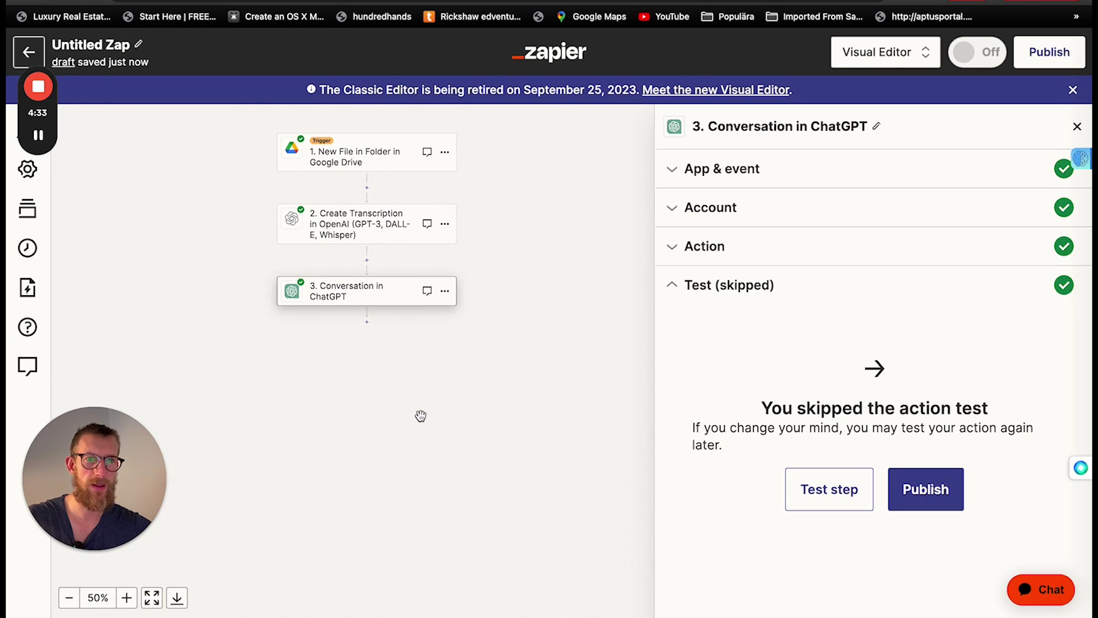
pyautogui.scroll(2, 421, 415)
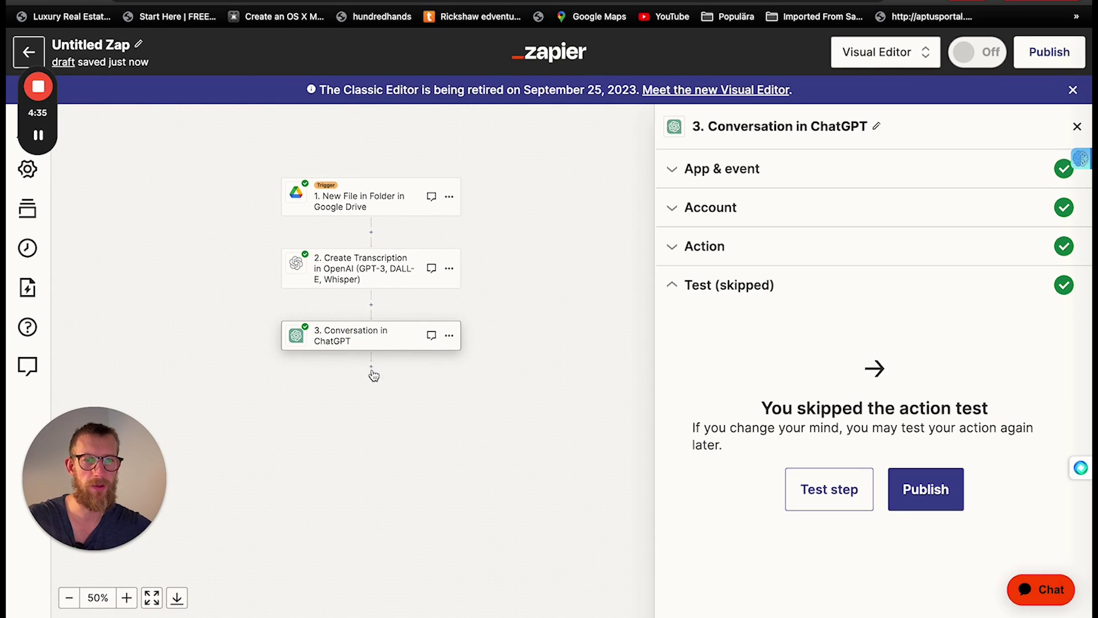
# Add a Notion 'Create Database Item' step after ChatGPT, using the connected Notion account.
pyautogui.click(373, 371)
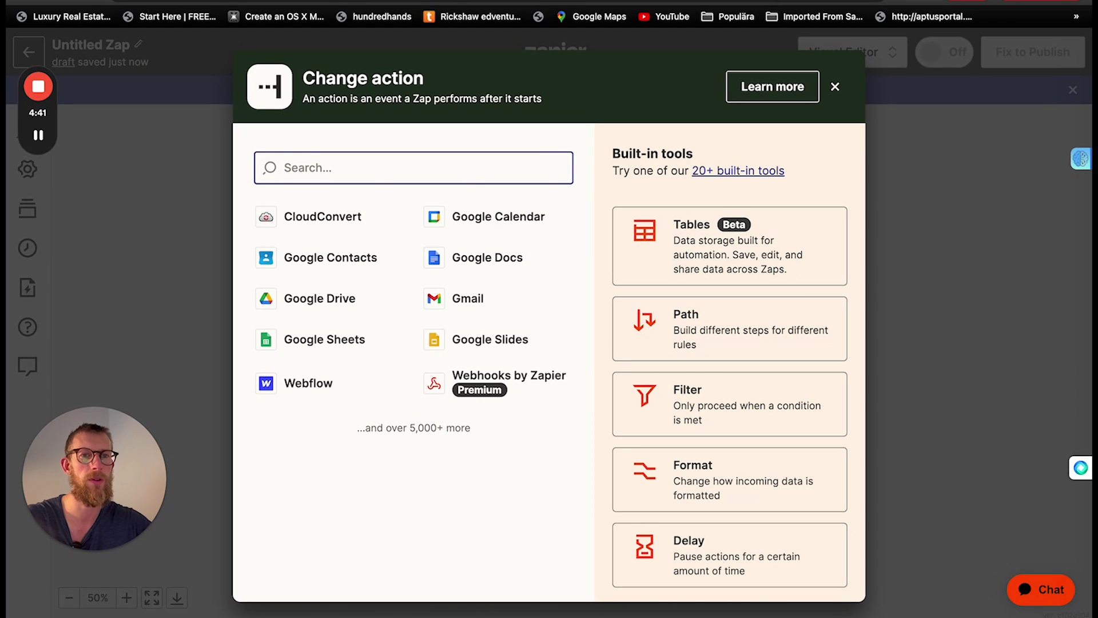
pyautogui.write('no')
pyautogui.click(312, 226)
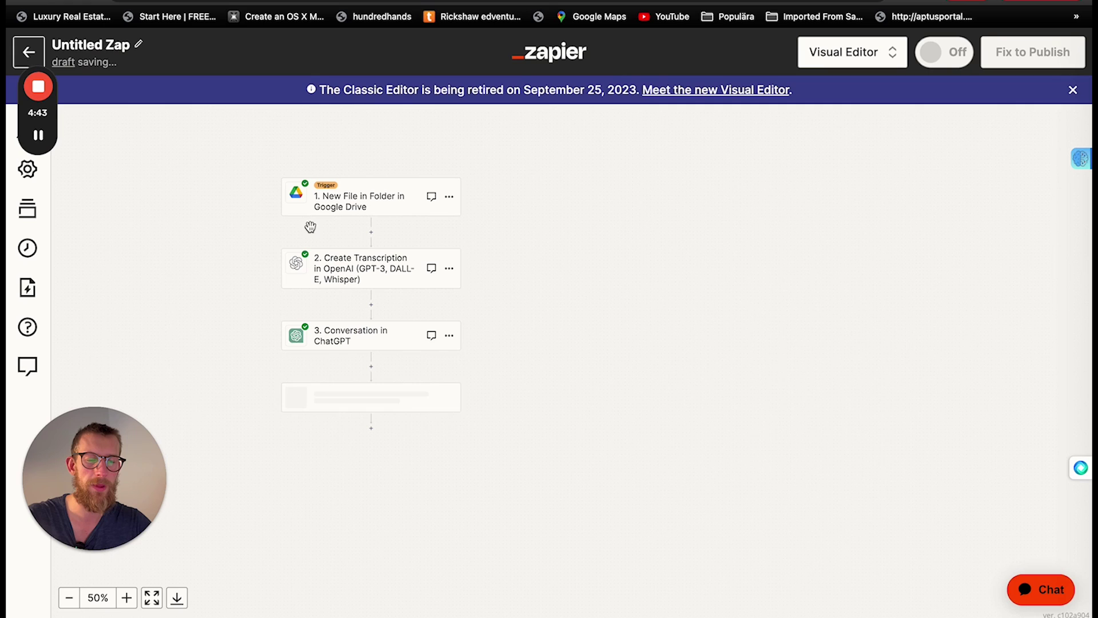
pyautogui.click(812, 298)
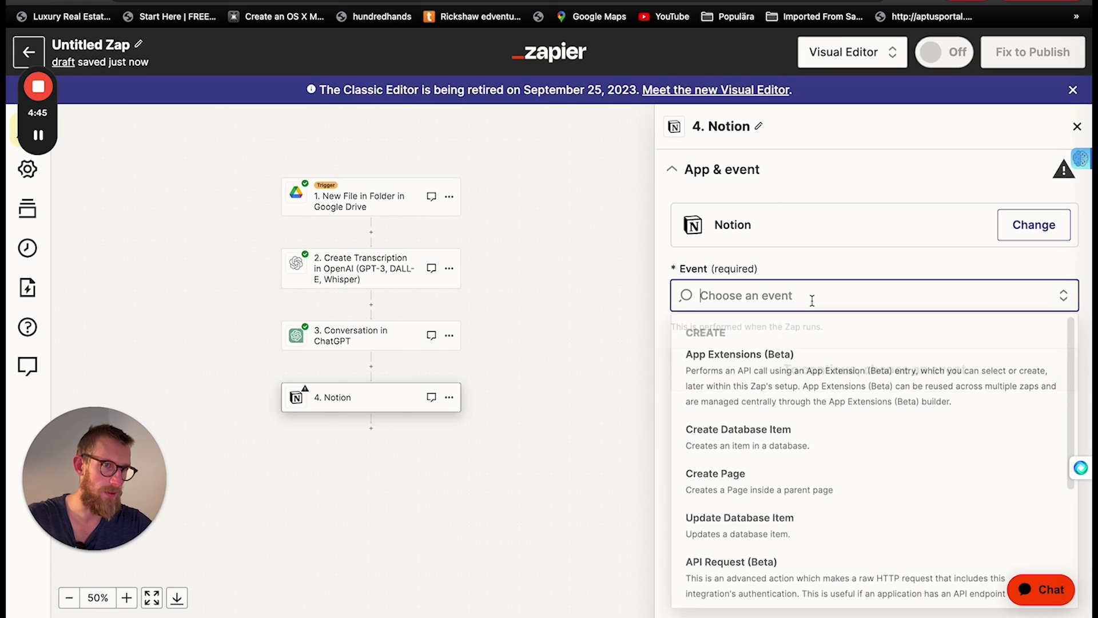
pyautogui.scroll(-1, 755, 450)
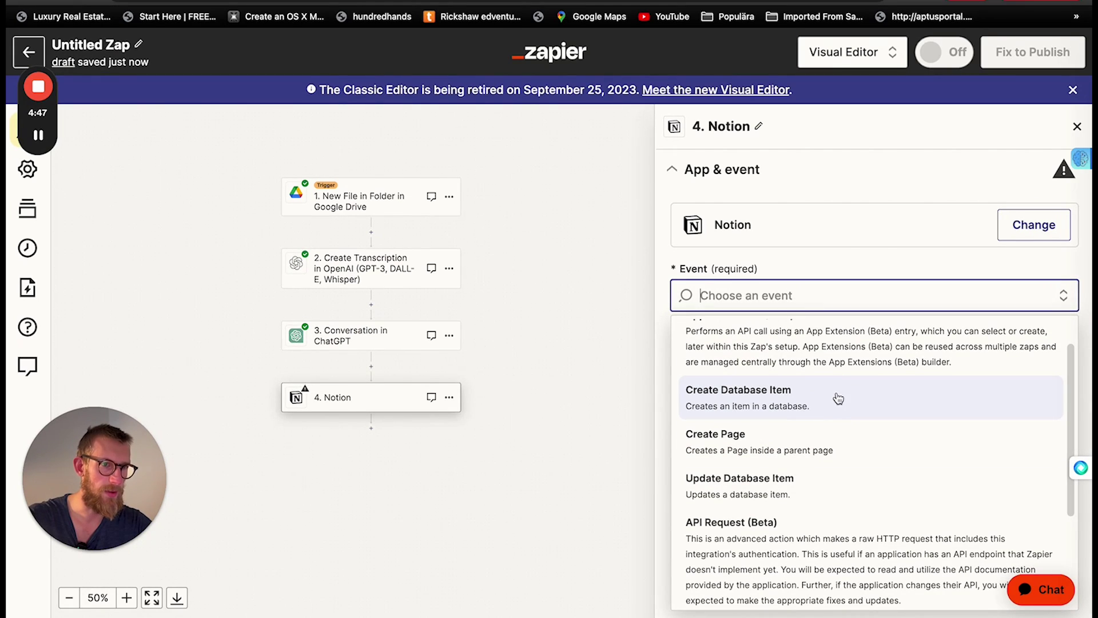
pyautogui.click(780, 406)
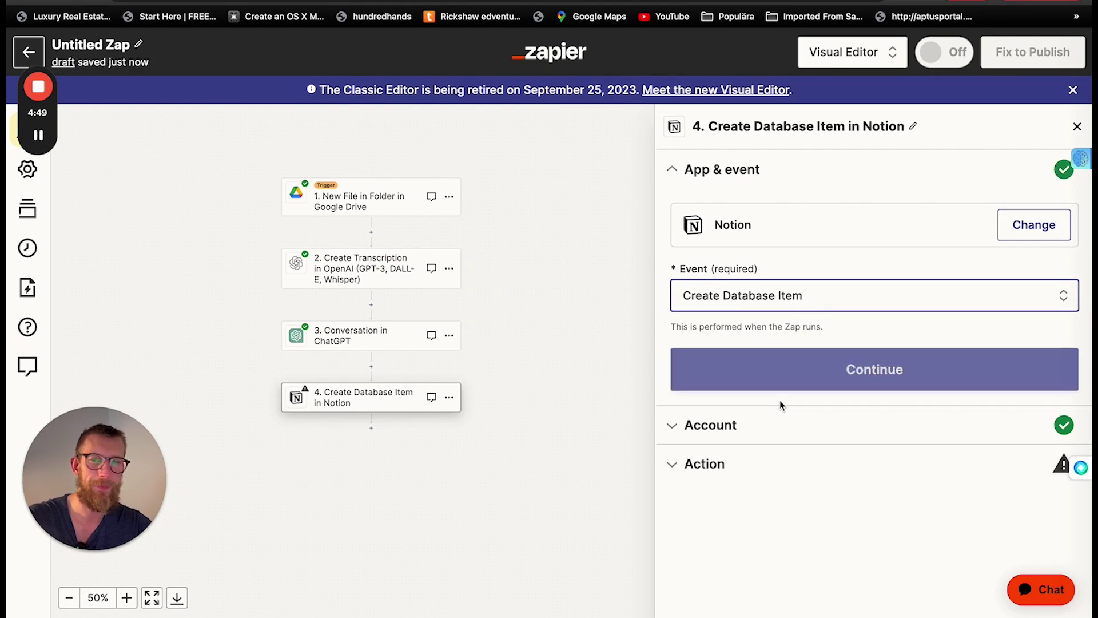
pyautogui.click(792, 389)
pyautogui.click(726, 436)
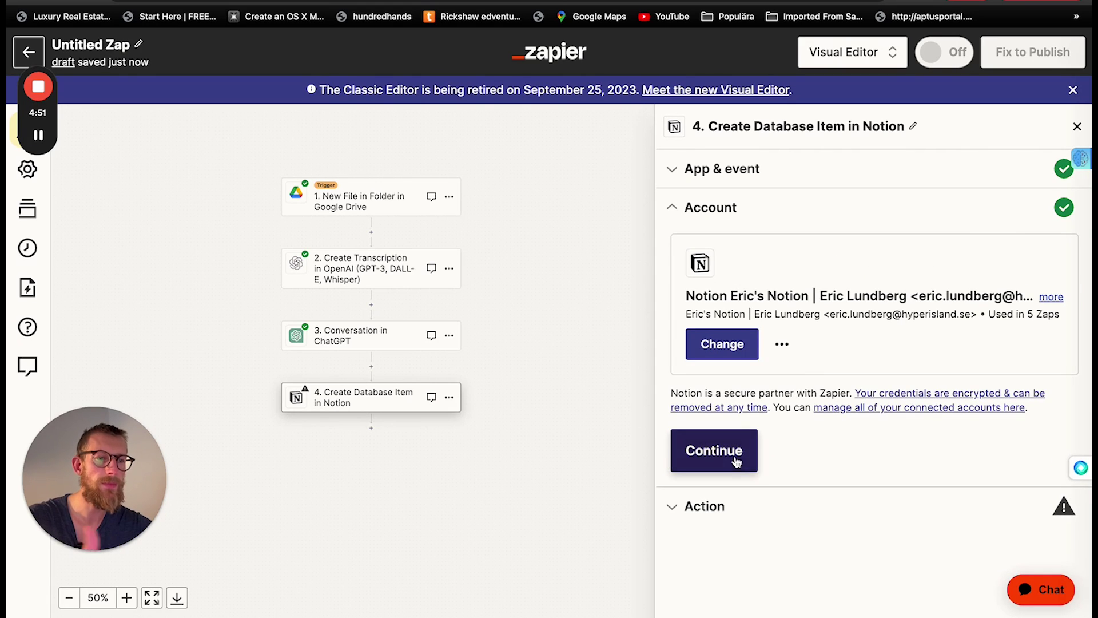
# Target the MEETINGS database and map the Google Drive file's Title into Name.
pyautogui.click(773, 320)
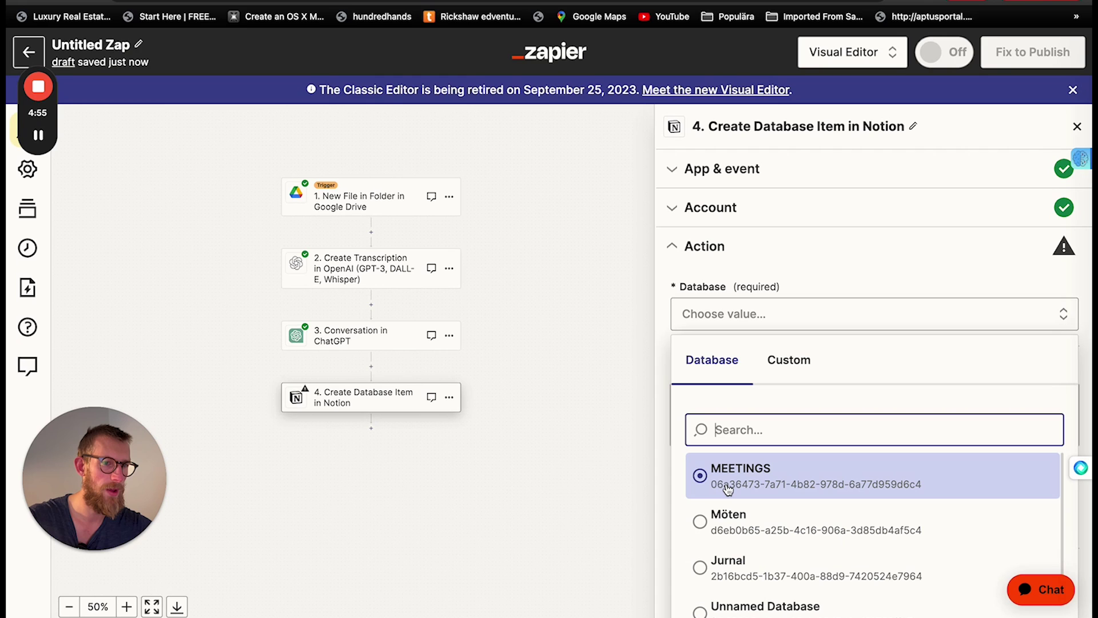
pyautogui.click(727, 479)
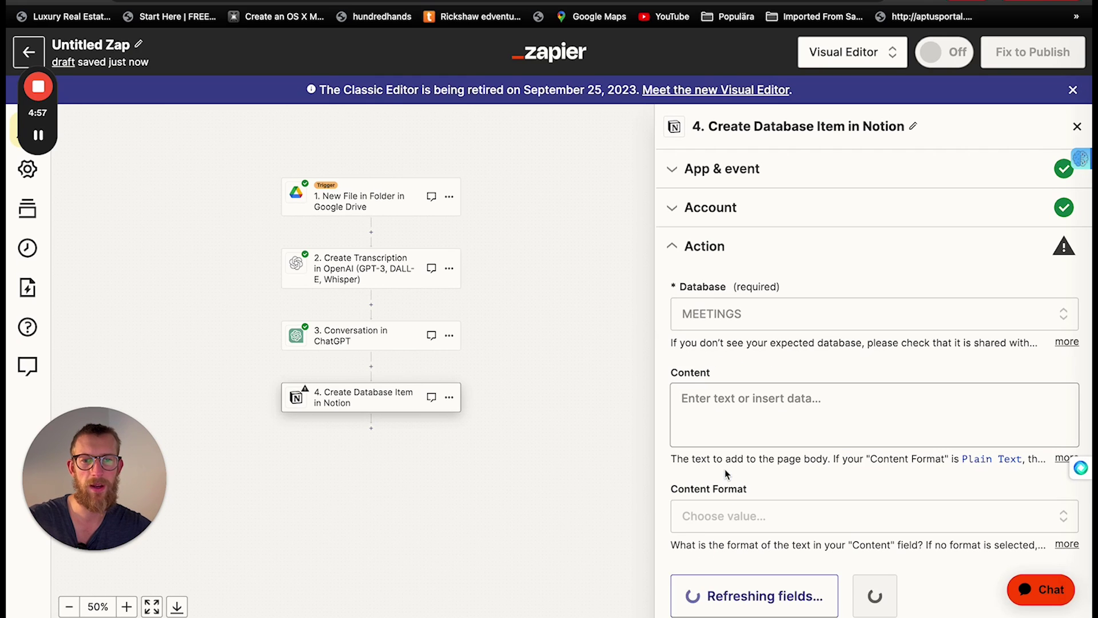
pyautogui.scroll(-3, 740, 425)
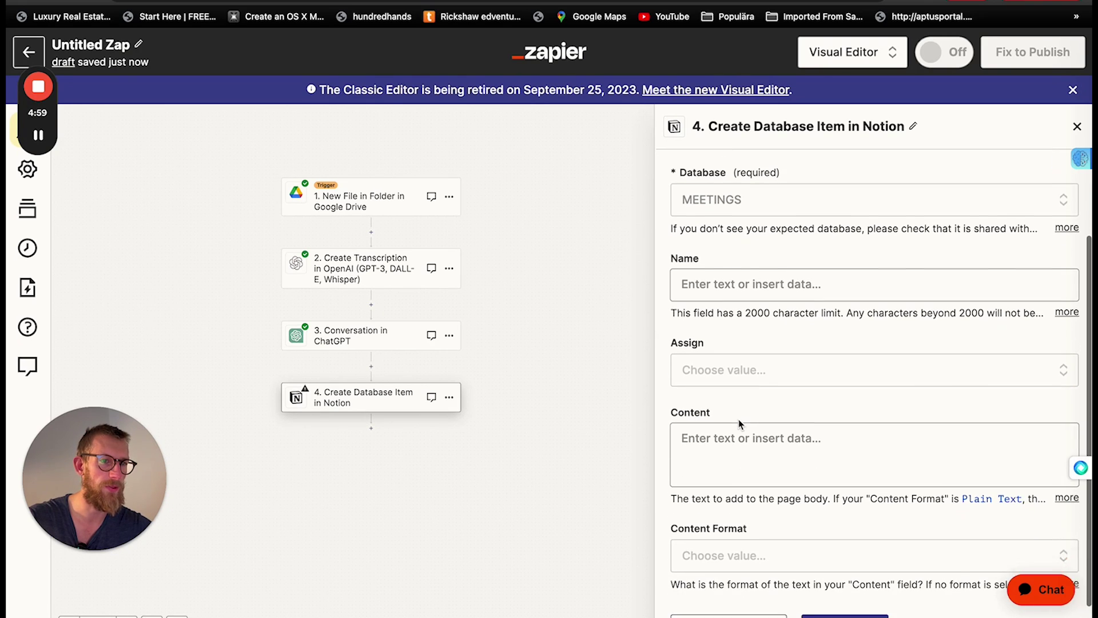
pyautogui.click(761, 280)
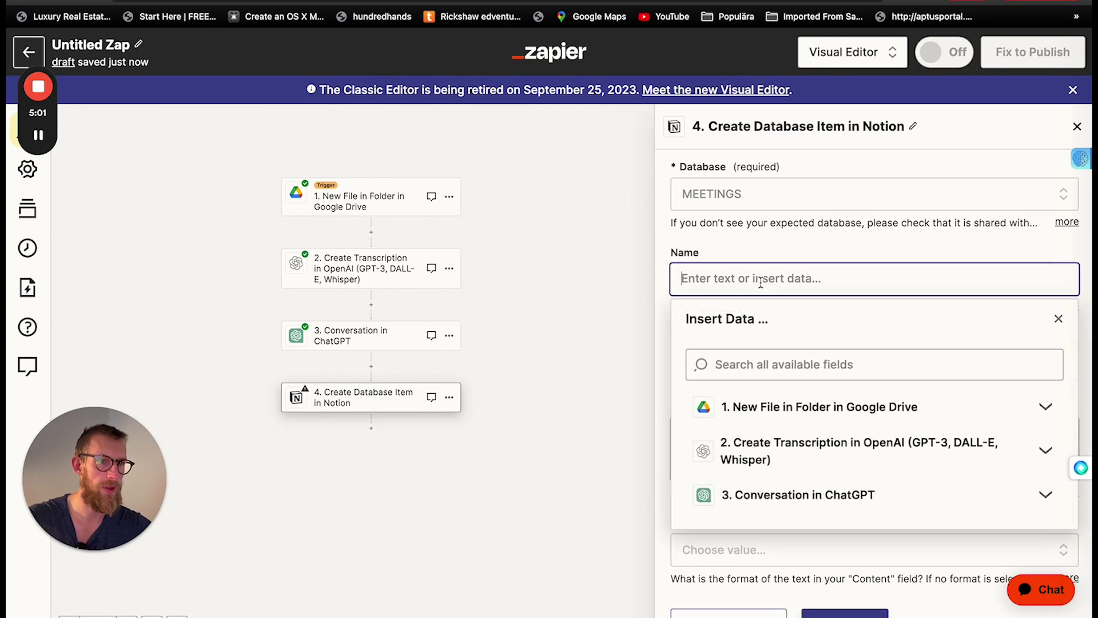
pyautogui.click(792, 411)
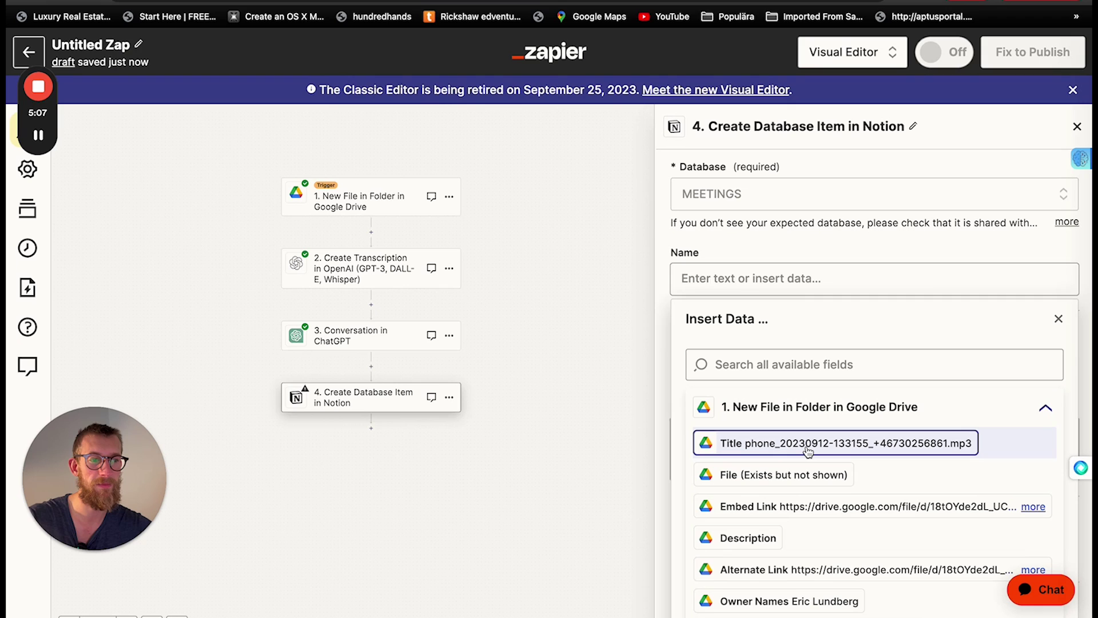
pyautogui.click(806, 452)
pyautogui.click(823, 253)
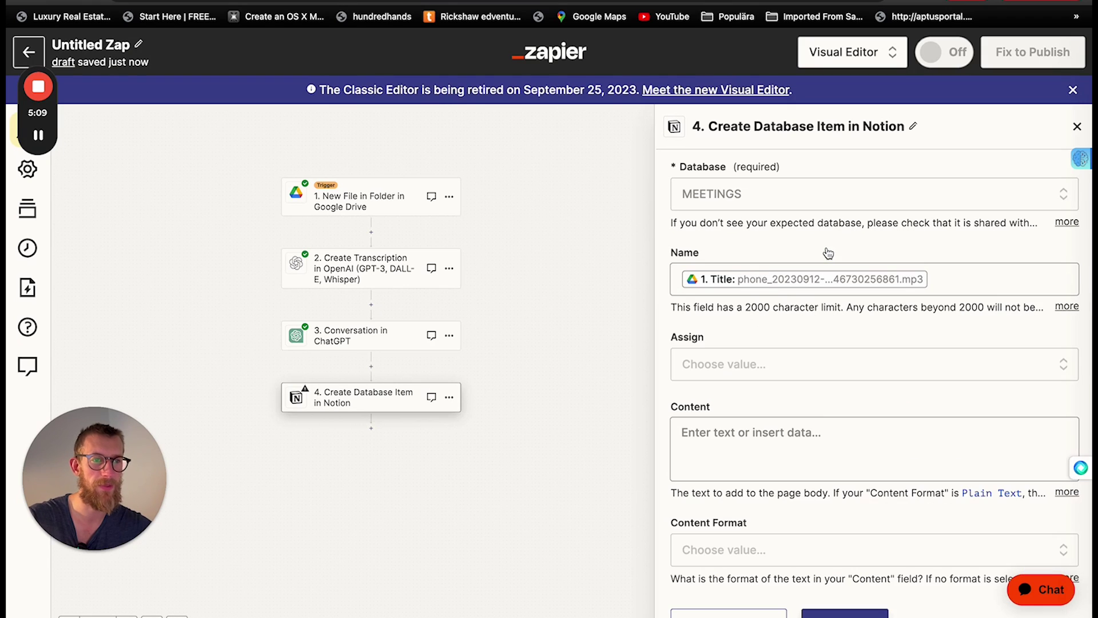
# Fill the Notion Content field with the ChatGPT step's Reply.
pyautogui.scroll(-1, 824, 417)
pyautogui.scroll(-1, 824, 418)
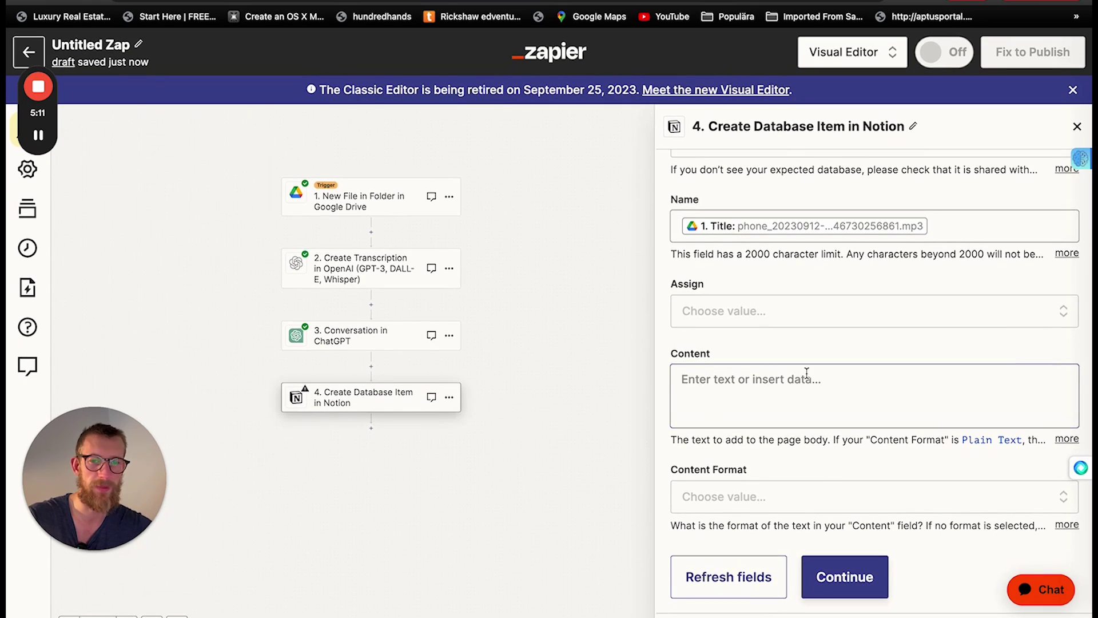
pyautogui.click(758, 387)
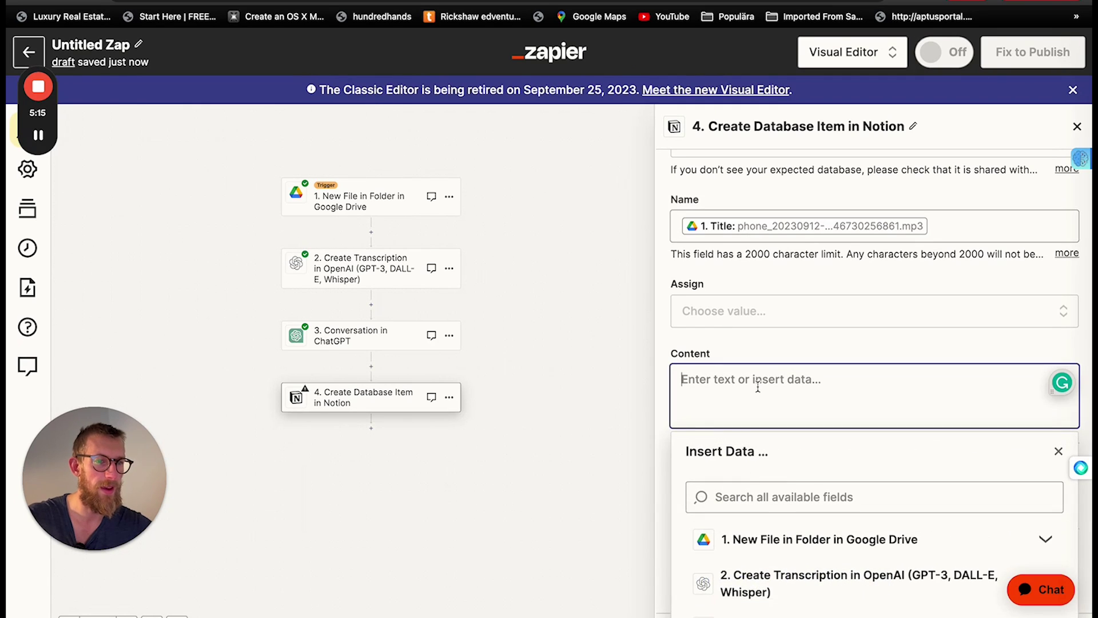
pyautogui.scroll(-1, 764, 441)
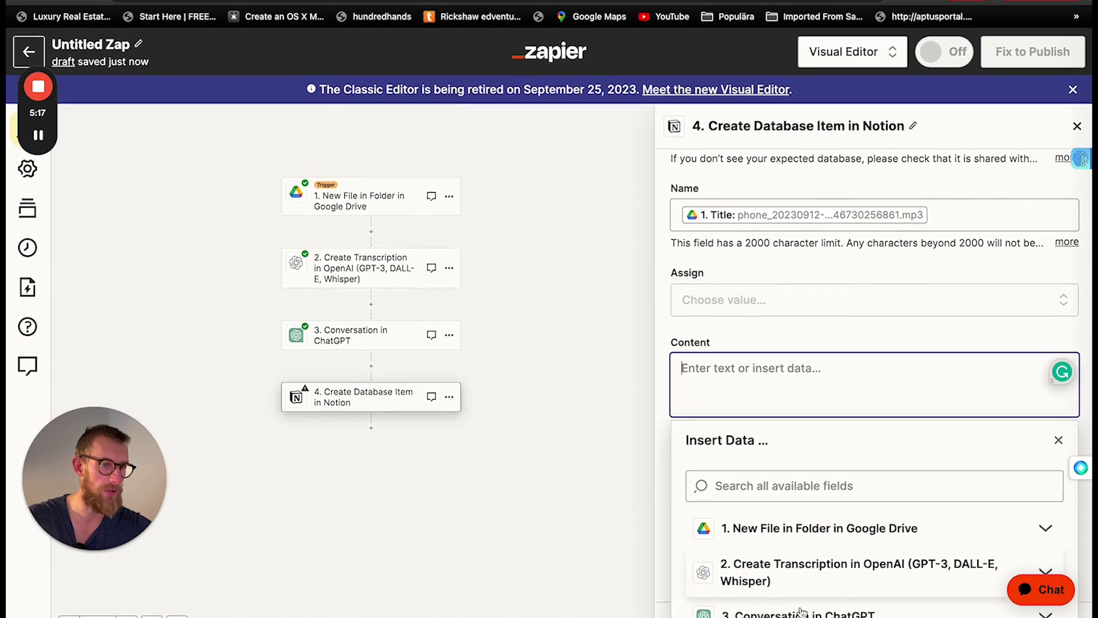
pyautogui.click(801, 598)
pyautogui.scroll(-5, 859, 559)
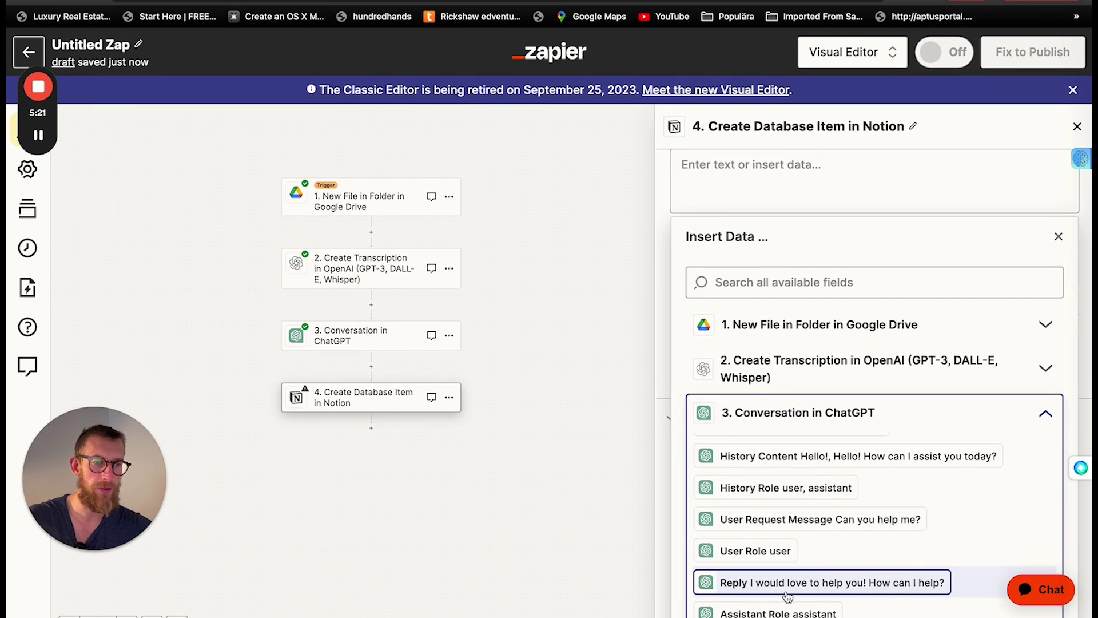
pyautogui.click(806, 581)
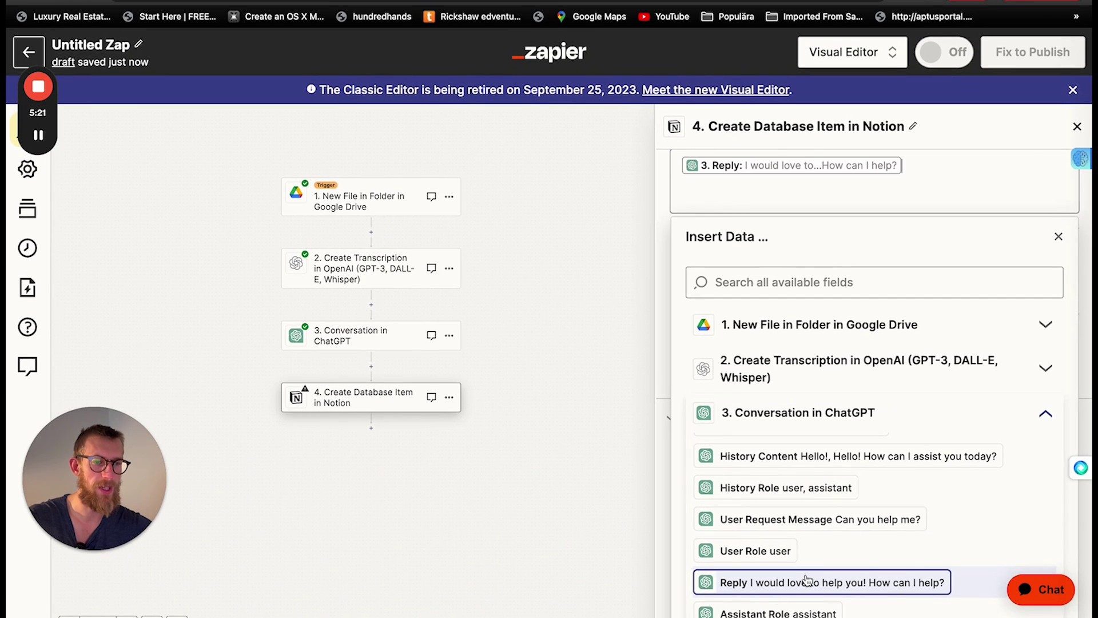
pyautogui.click(666, 250)
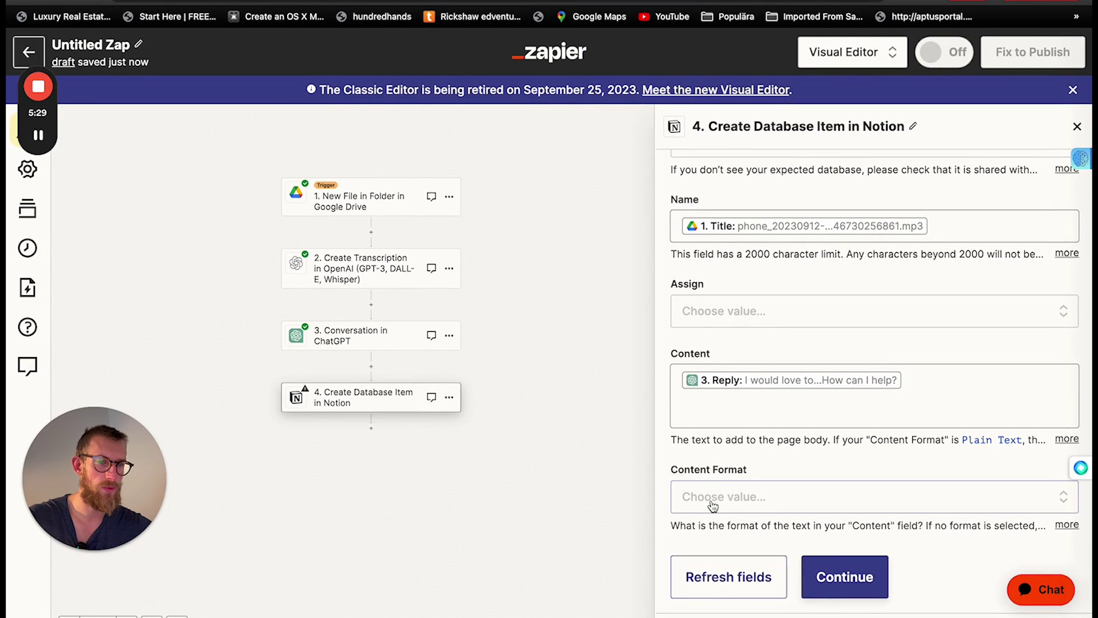
# Set the Notion Content Format to Plain Text and skip the step's test.
pyautogui.click(713, 506)
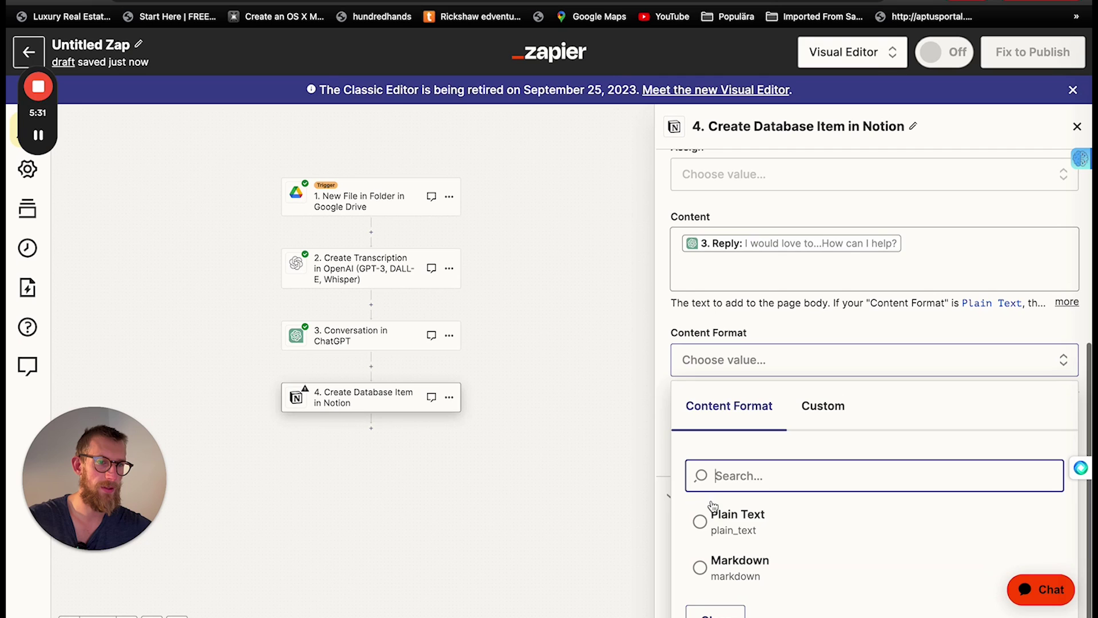
pyautogui.click(752, 529)
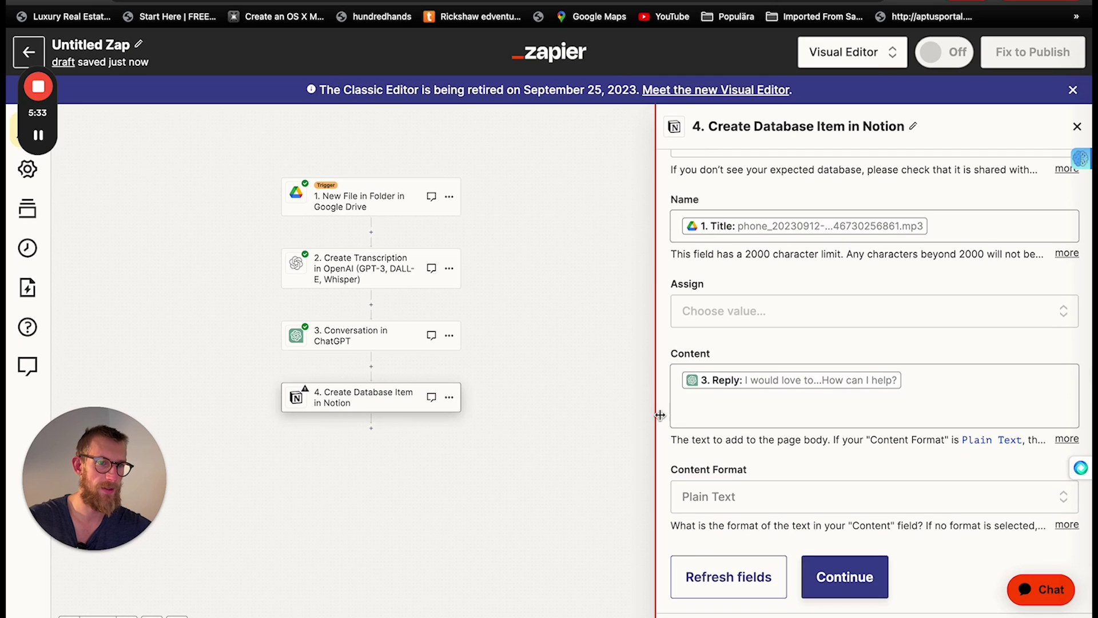
pyautogui.click(852, 577)
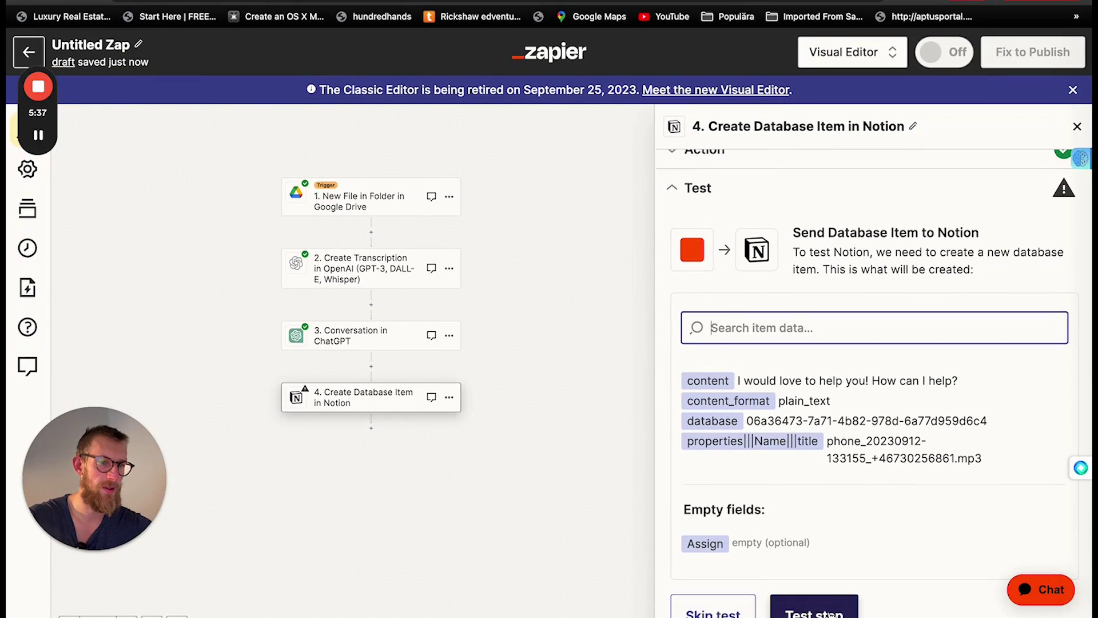
pyautogui.click(562, 344)
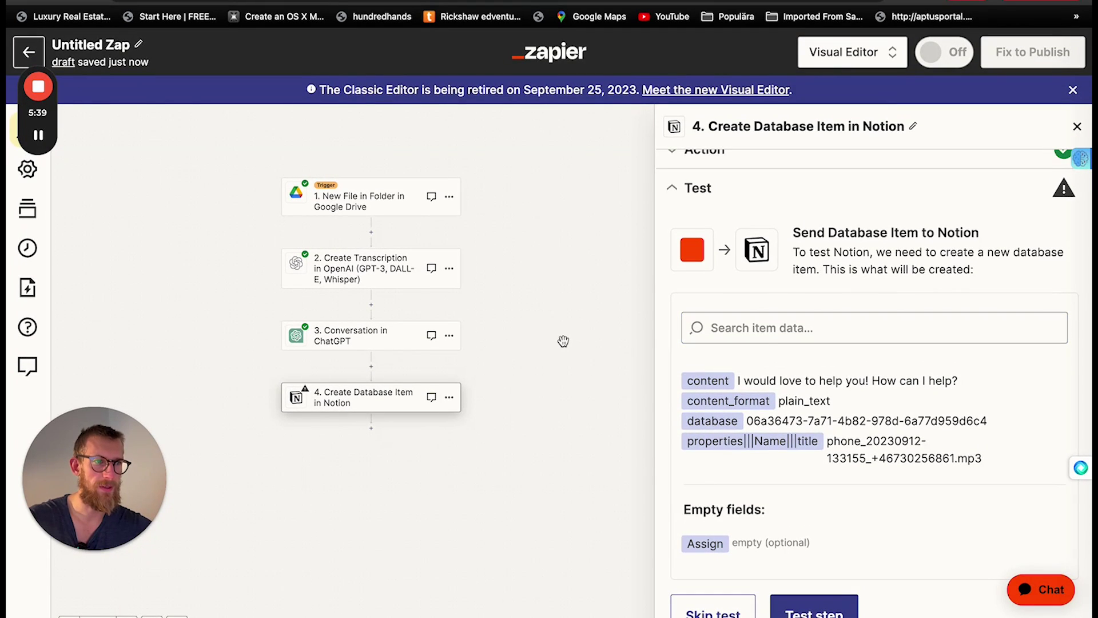
pyautogui.click(712, 612)
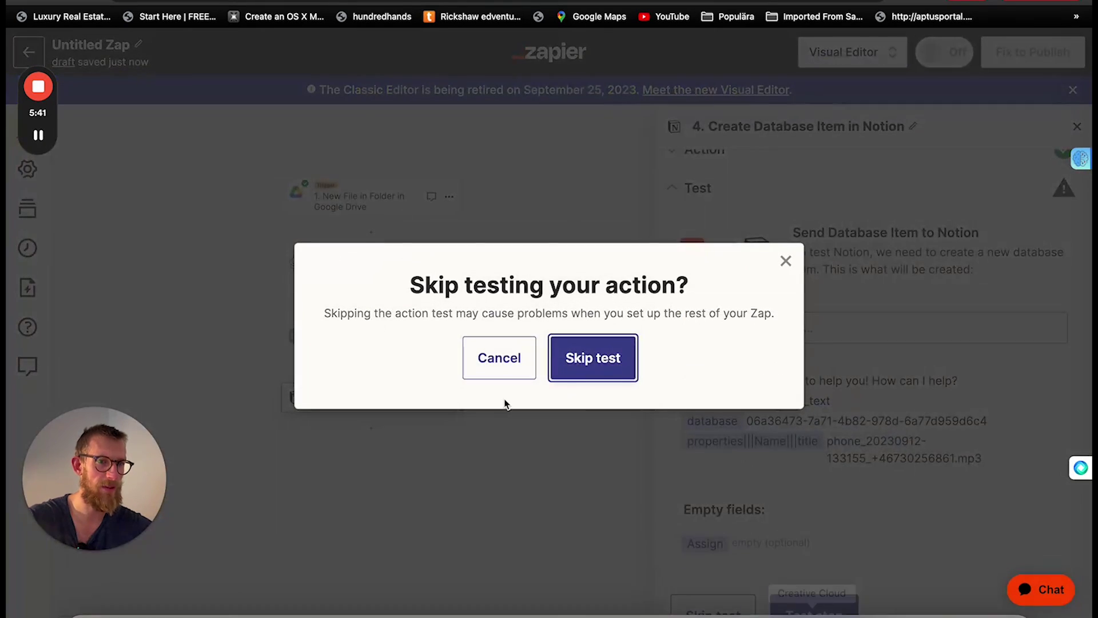
pyautogui.click(579, 360)
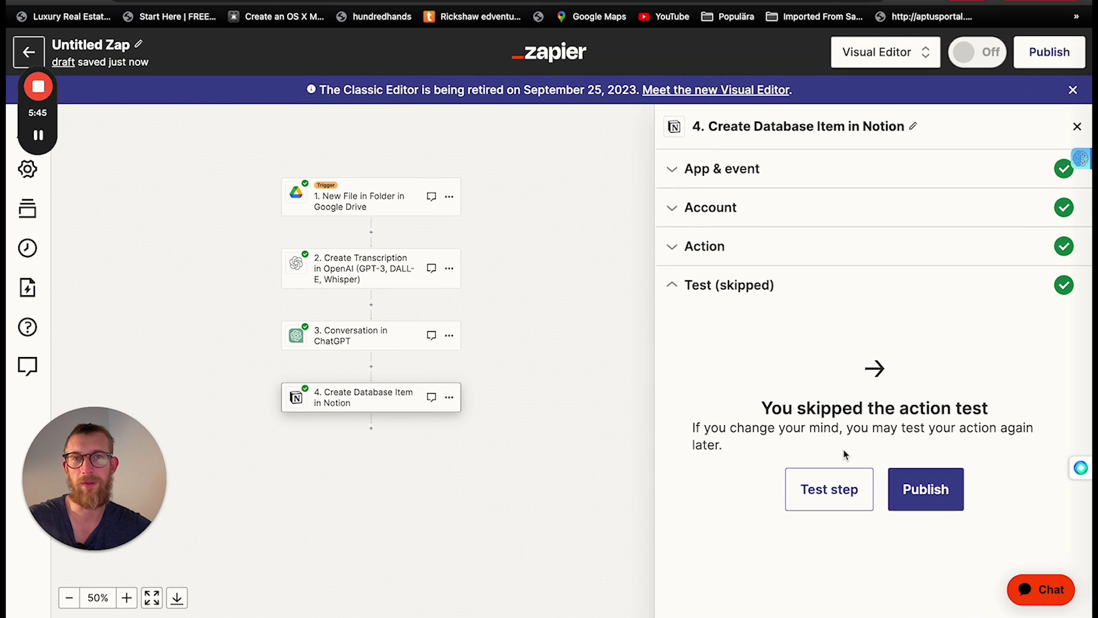
# Publish the finished Drive-to-Notion Zap.
pyautogui.click(938, 496)
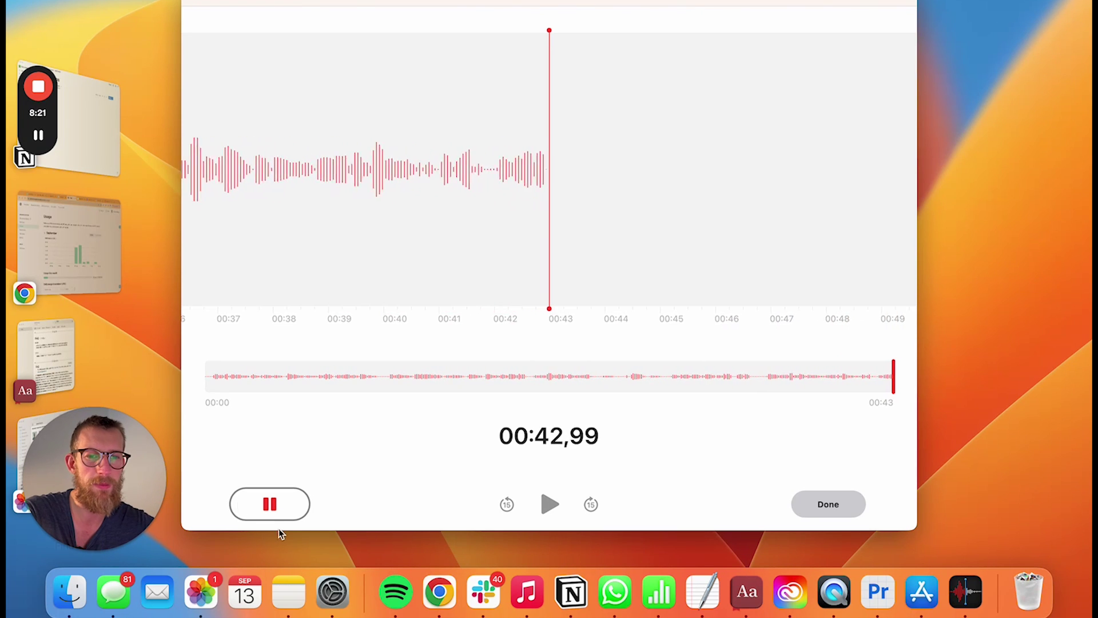
pyautogui.click(280, 503)
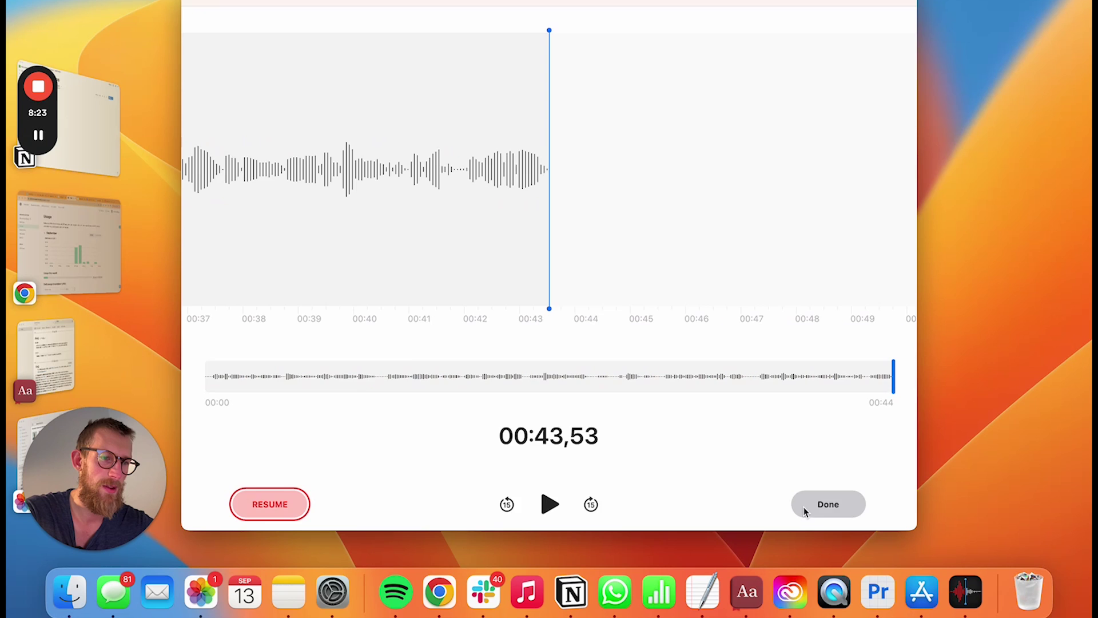
pyautogui.click(822, 511)
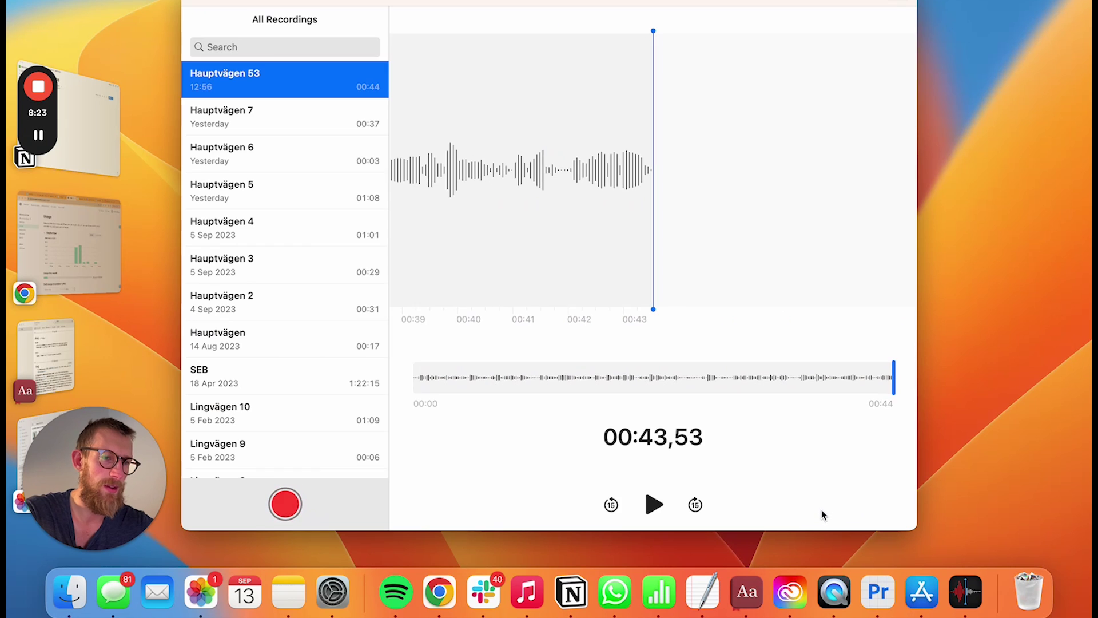
pyautogui.click(803, 1)
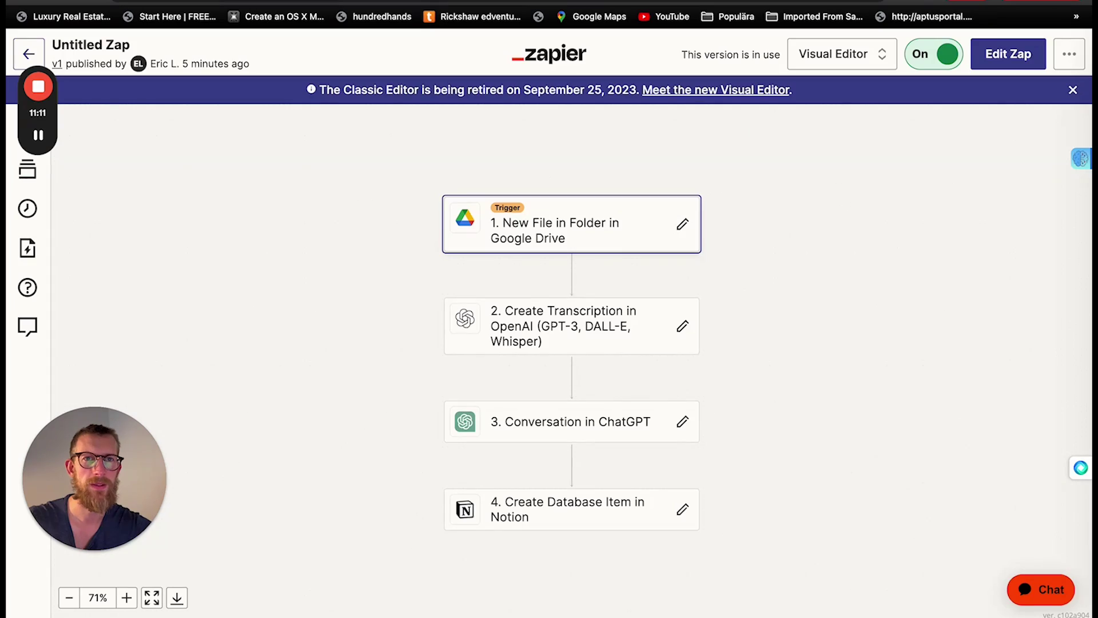
# Check the published Zap in Zapier, then switch to Notion's MEETINGS database.
pyautogui.click(114, 3)
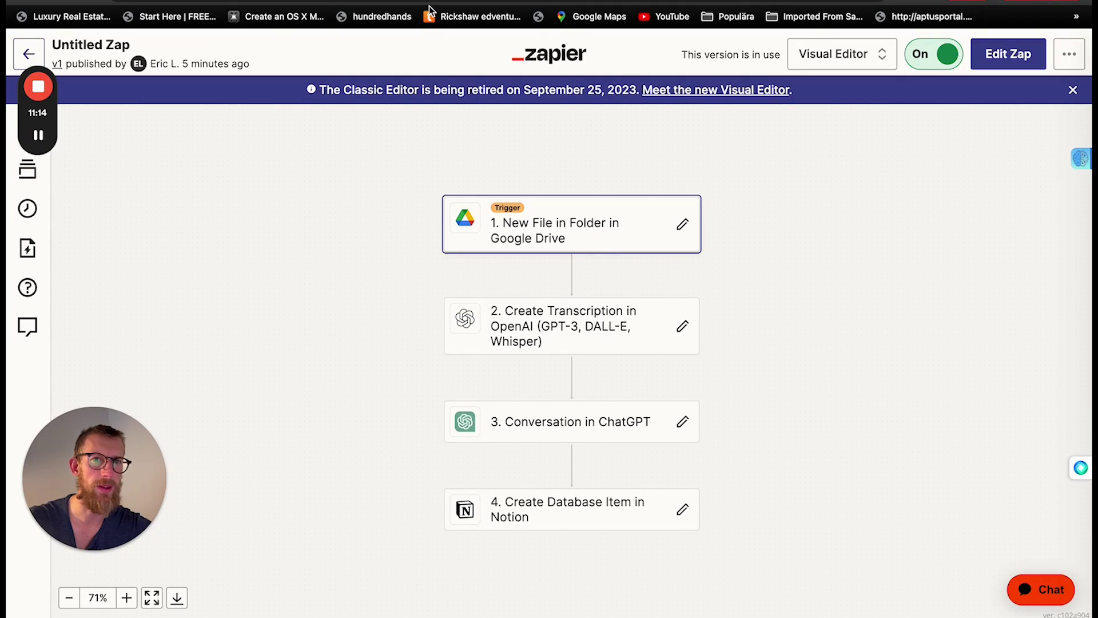
pyautogui.hotkey('ctrl', 'Left')
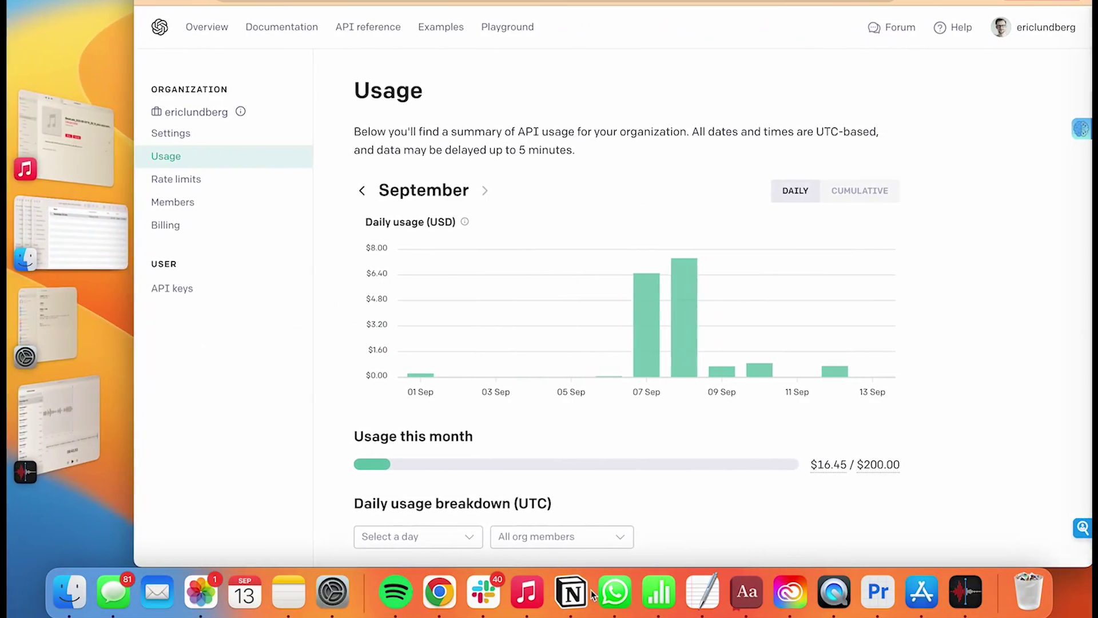
pyautogui.click(571, 592)
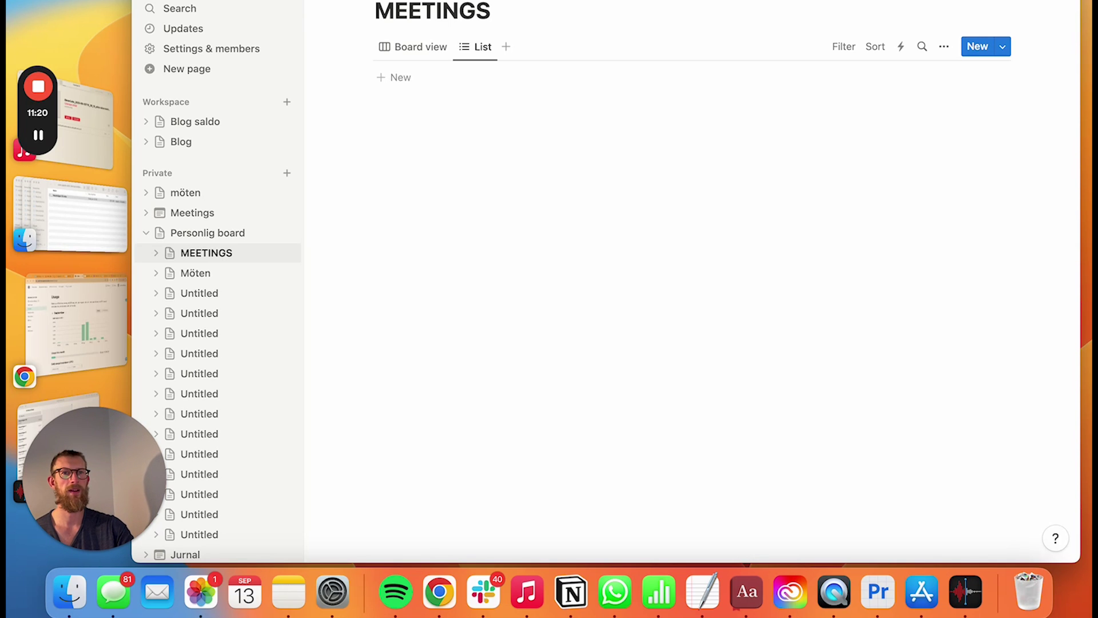
pyautogui.press('super+backslash')
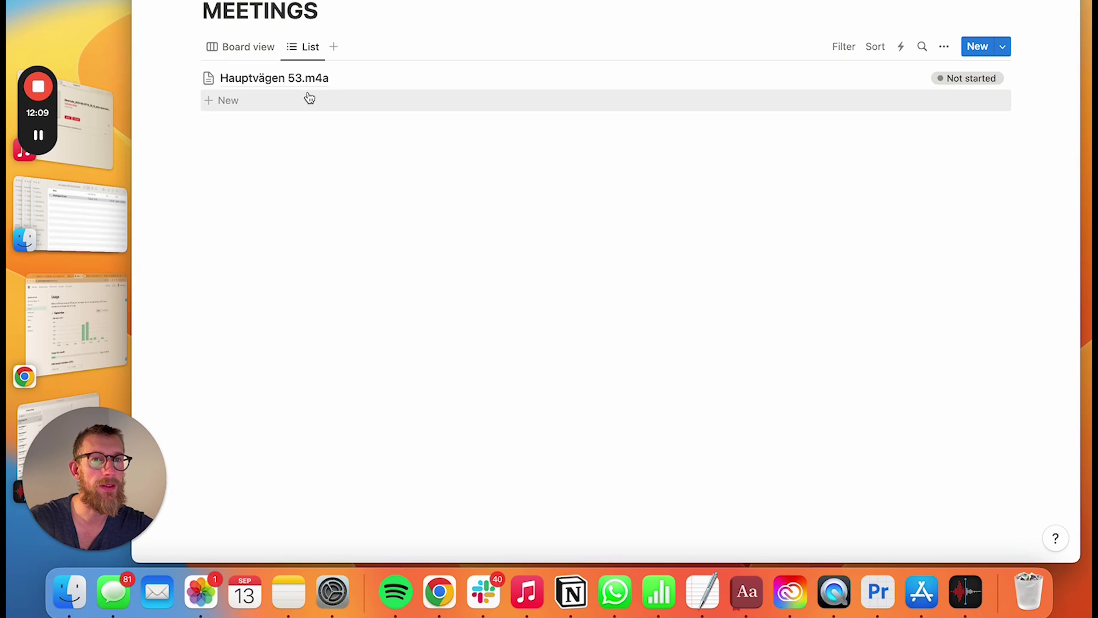
pyautogui.click(271, 79)
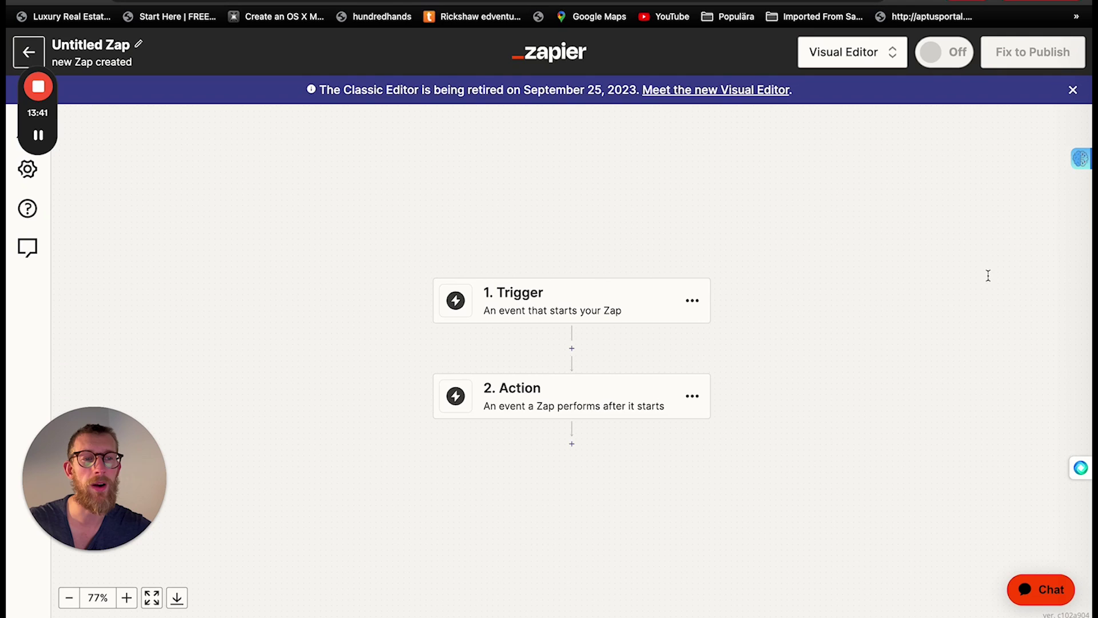
pyautogui.scroll(-1, 711, 252)
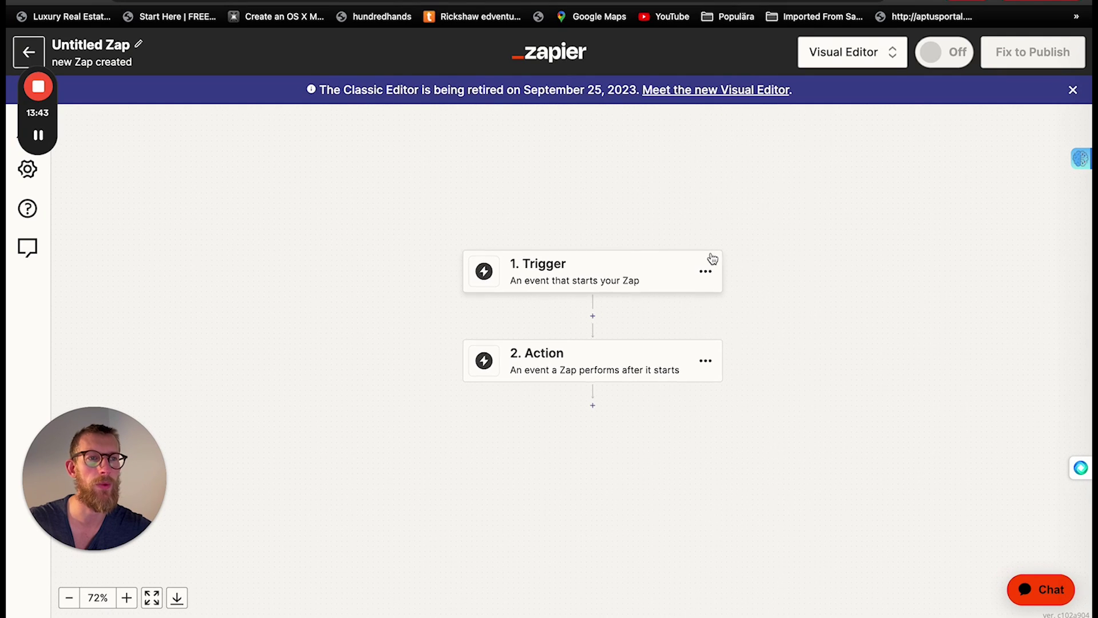
pyautogui.scroll(-1, 712, 259)
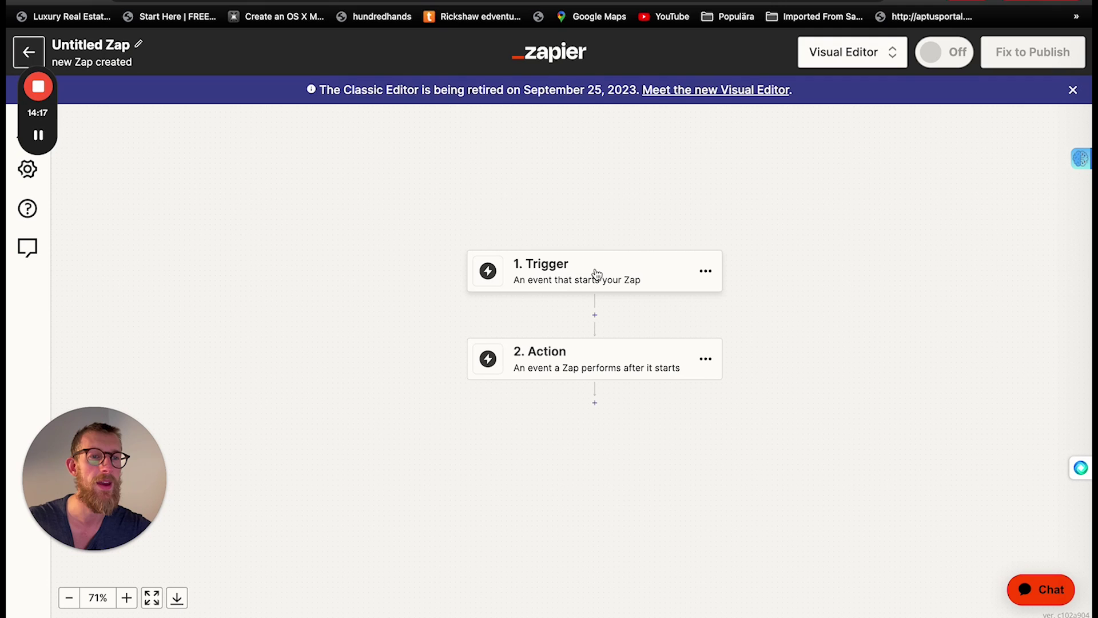
# Make Google Drive the trigger app and CloudConvert the action app.
pyautogui.click(597, 273)
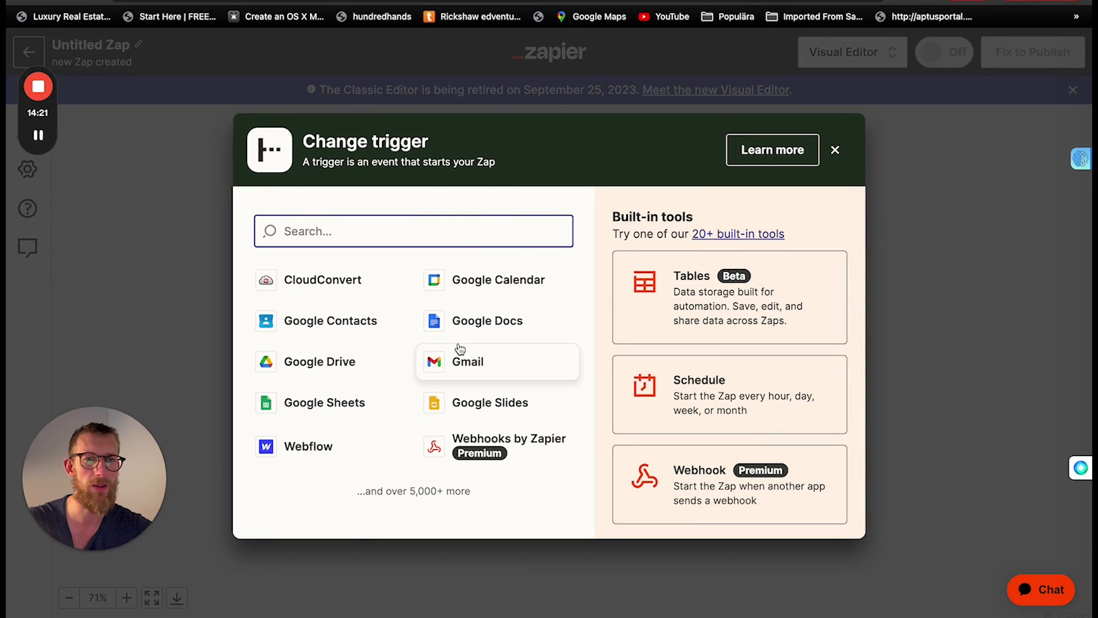
pyautogui.click(351, 360)
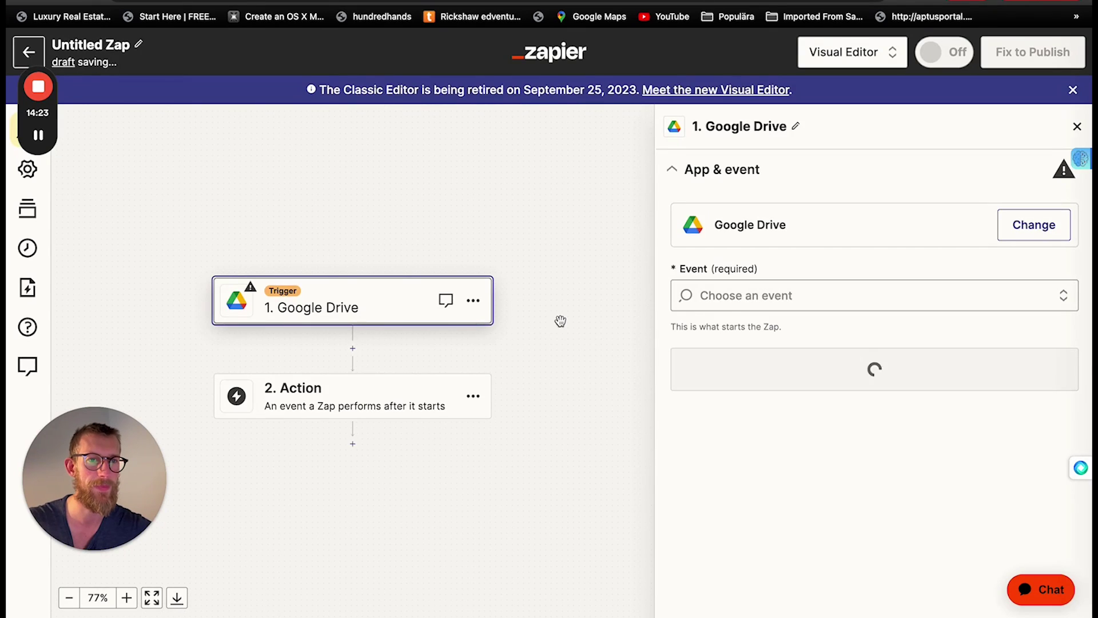
pyautogui.click(319, 395)
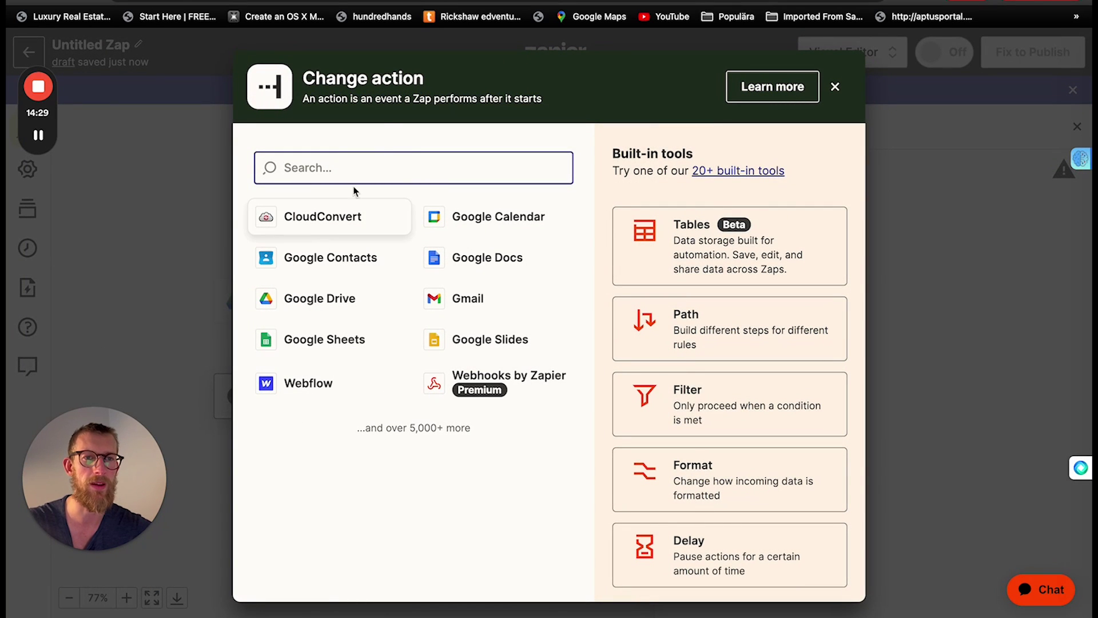
pyautogui.click(317, 223)
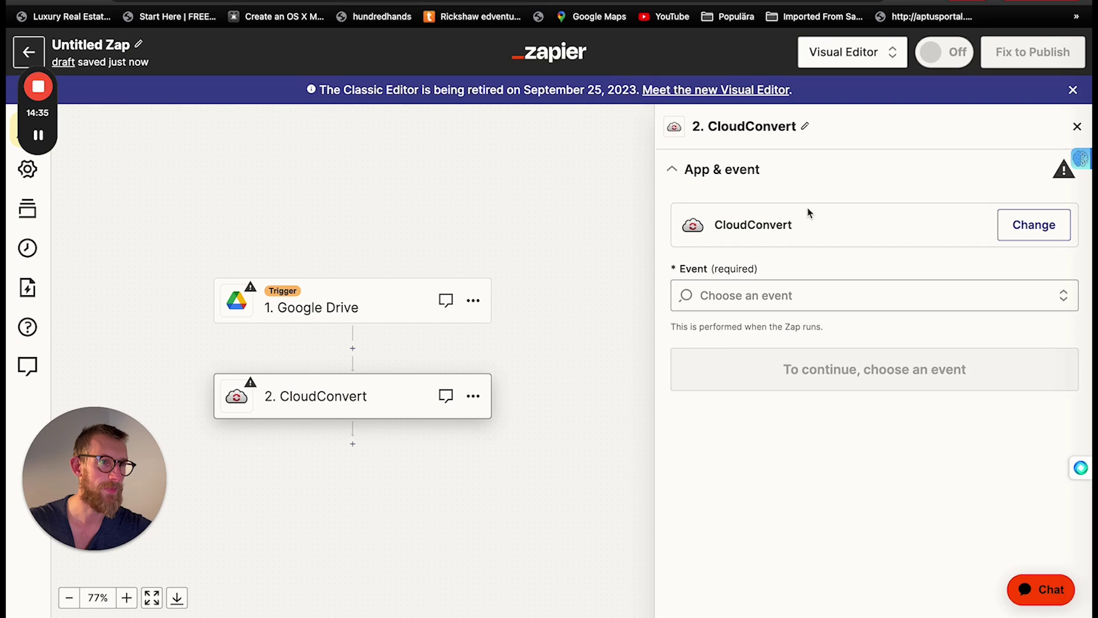
# Choose CloudConvert's Convert a File event on the connected CloudConvert account.
pyautogui.click(801, 296)
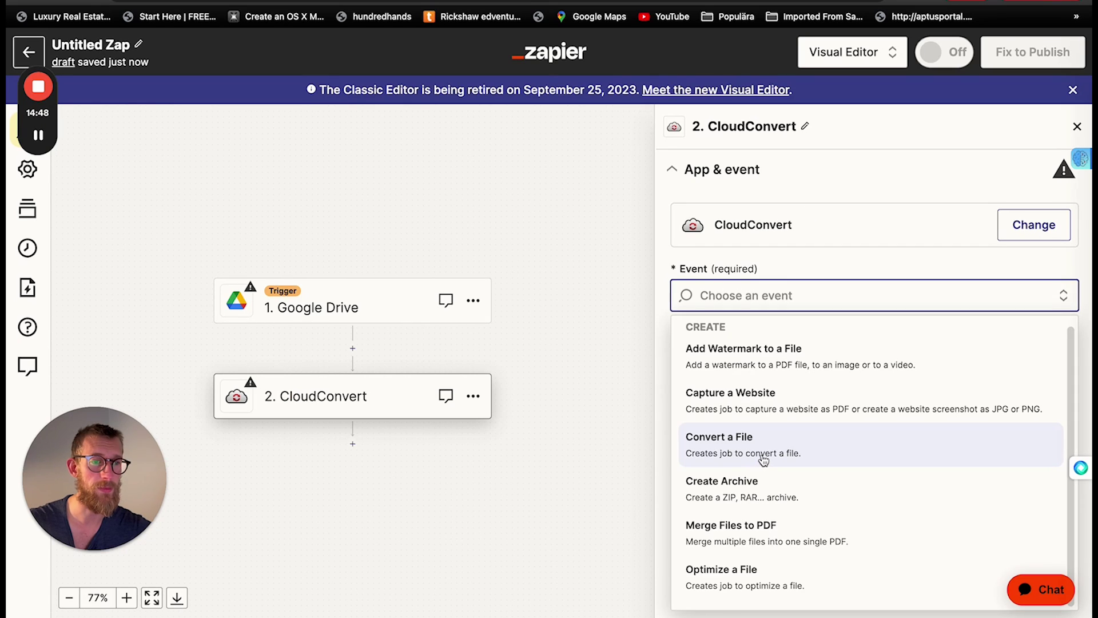
pyautogui.click(763, 460)
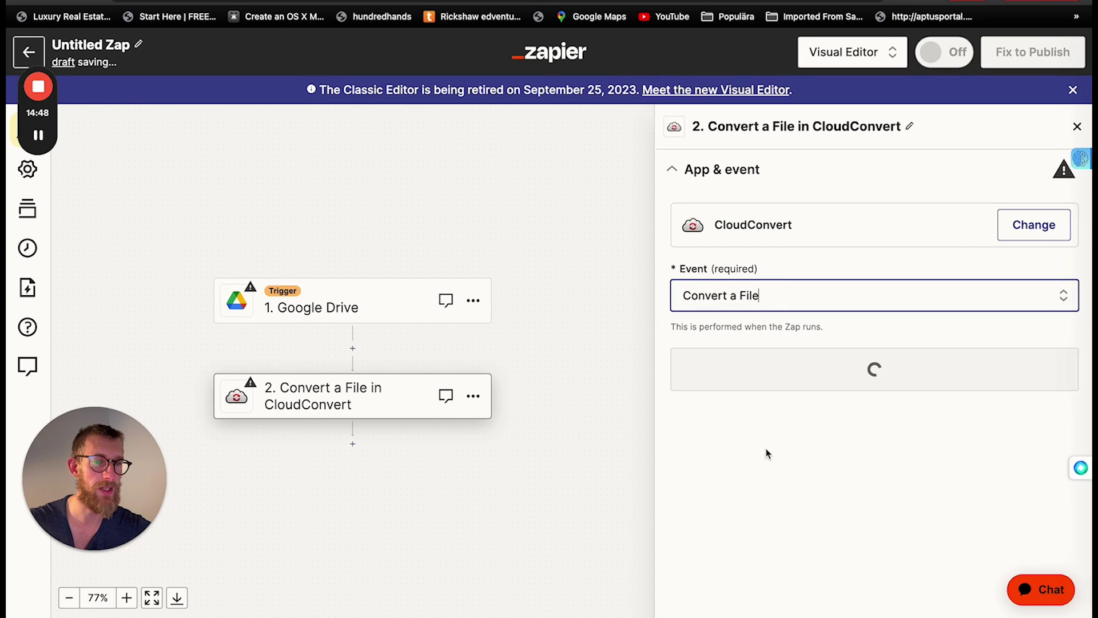
pyautogui.click(809, 365)
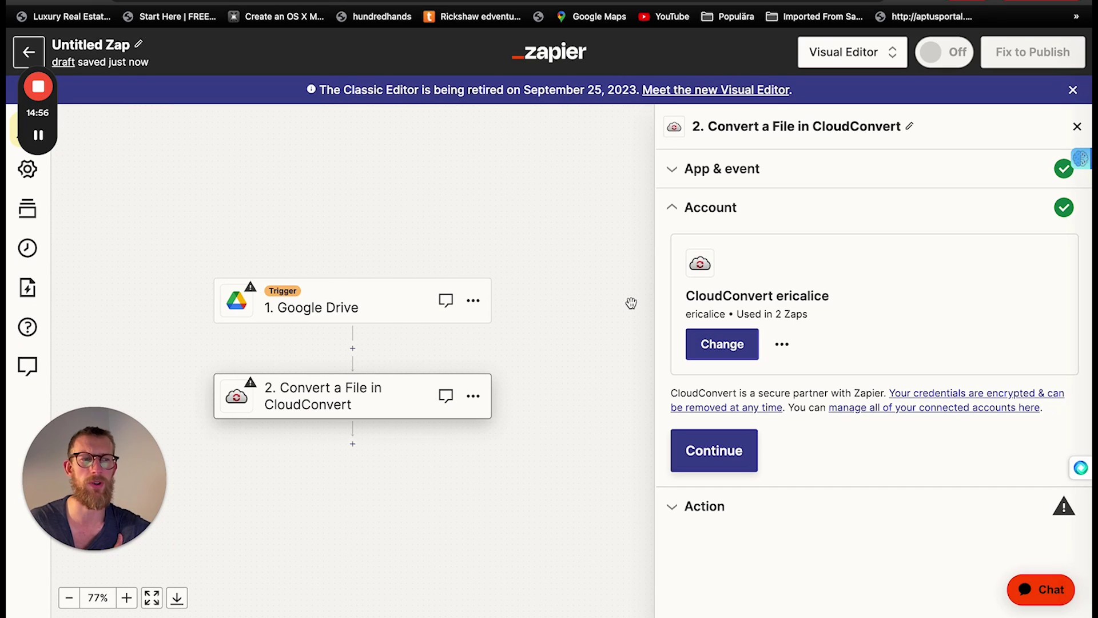
pyautogui.click(729, 459)
pyautogui.click(821, 281)
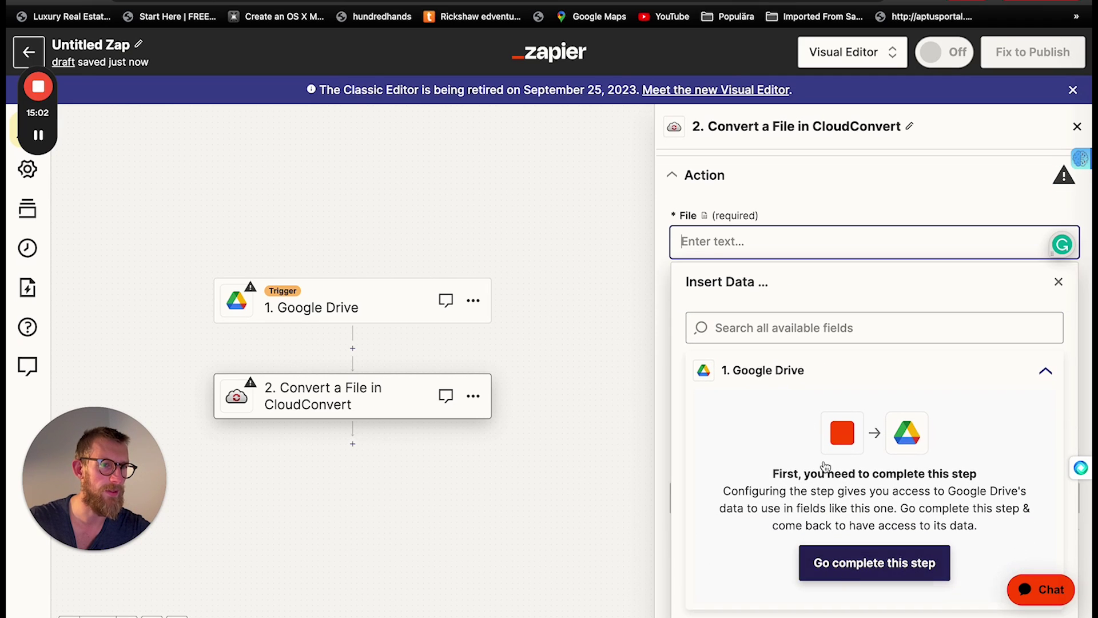
# Point the Google Drive trigger at the testa 1 folder and run its test.
pyautogui.click(370, 305)
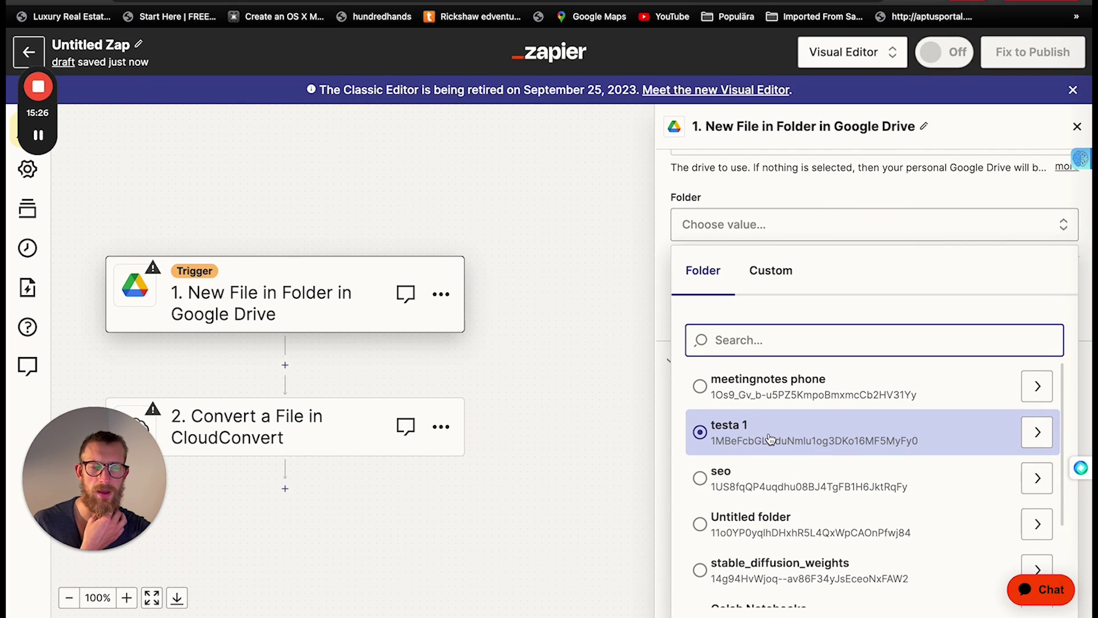
pyautogui.click(771, 438)
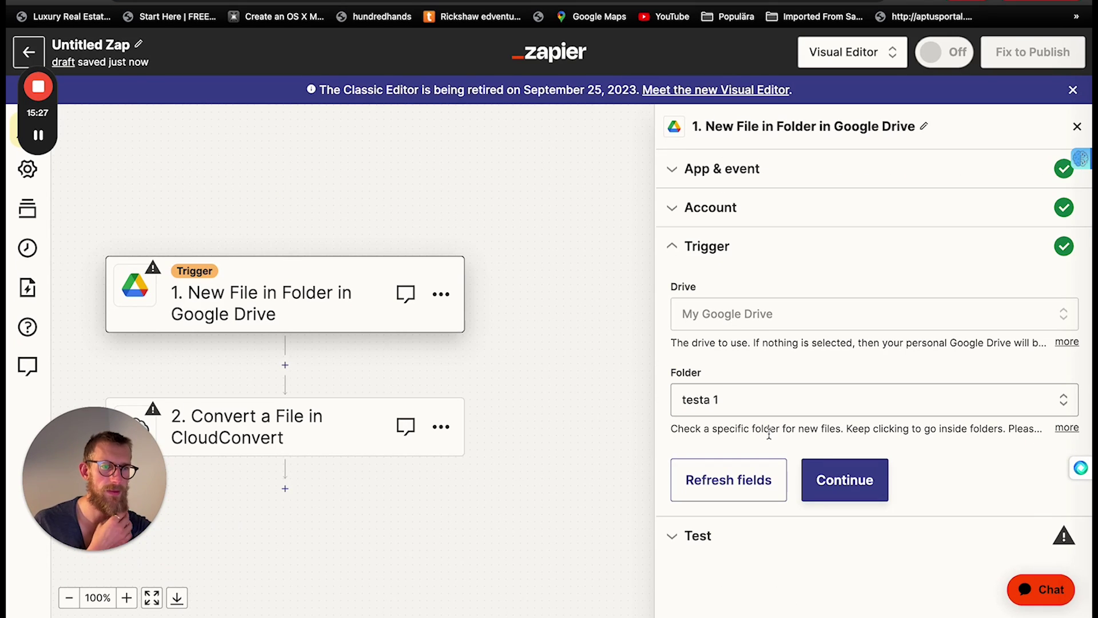
pyautogui.click(830, 481)
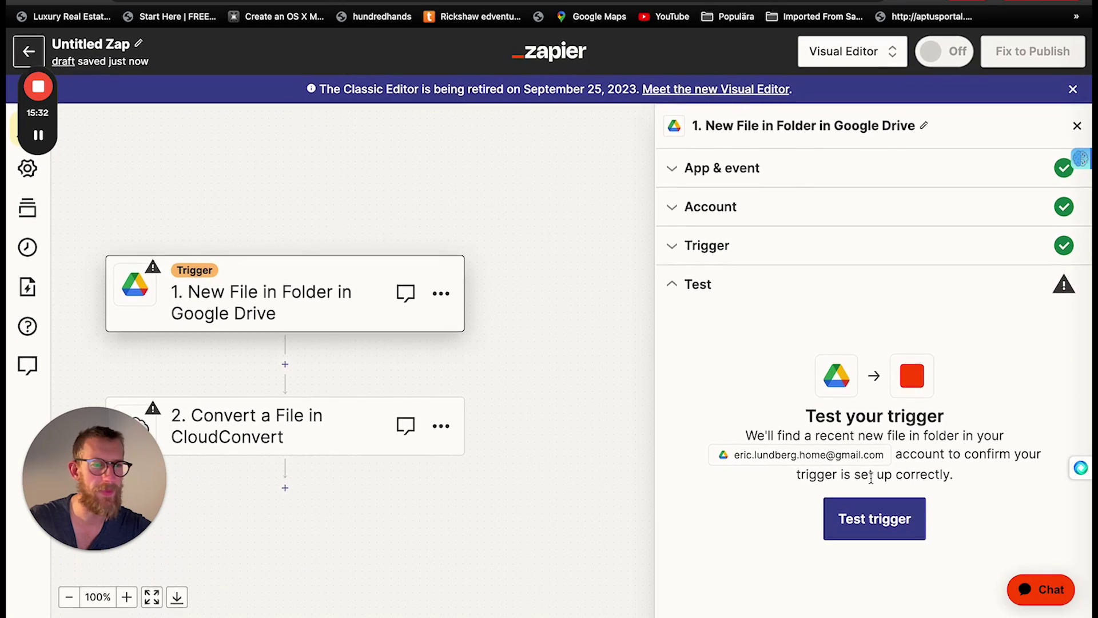
pyautogui.click(868, 522)
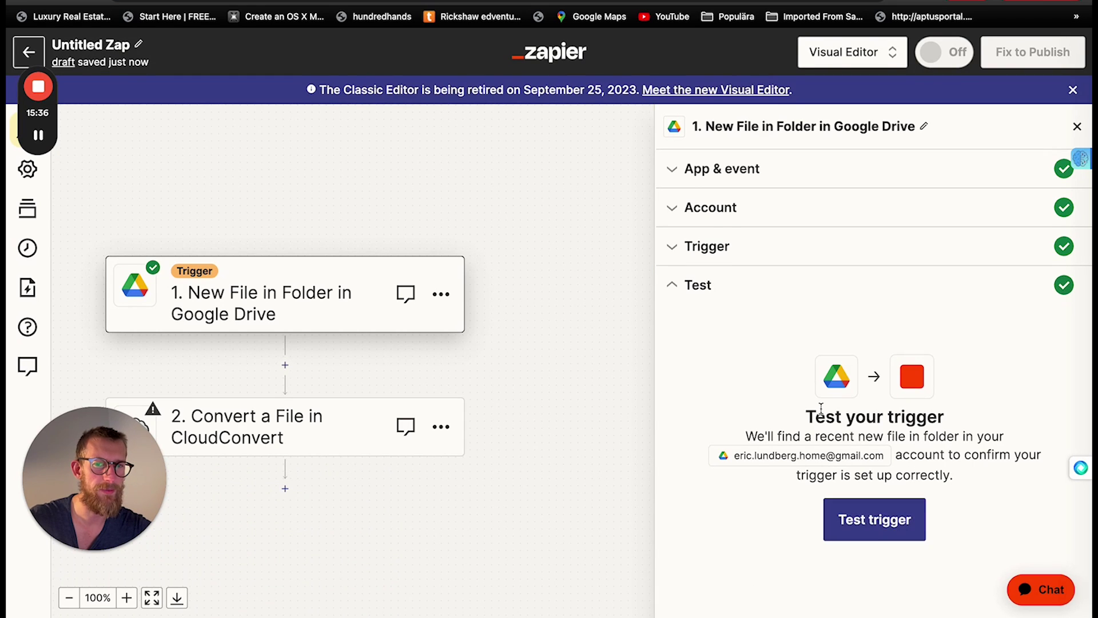
pyautogui.scroll(-3, 865, 572)
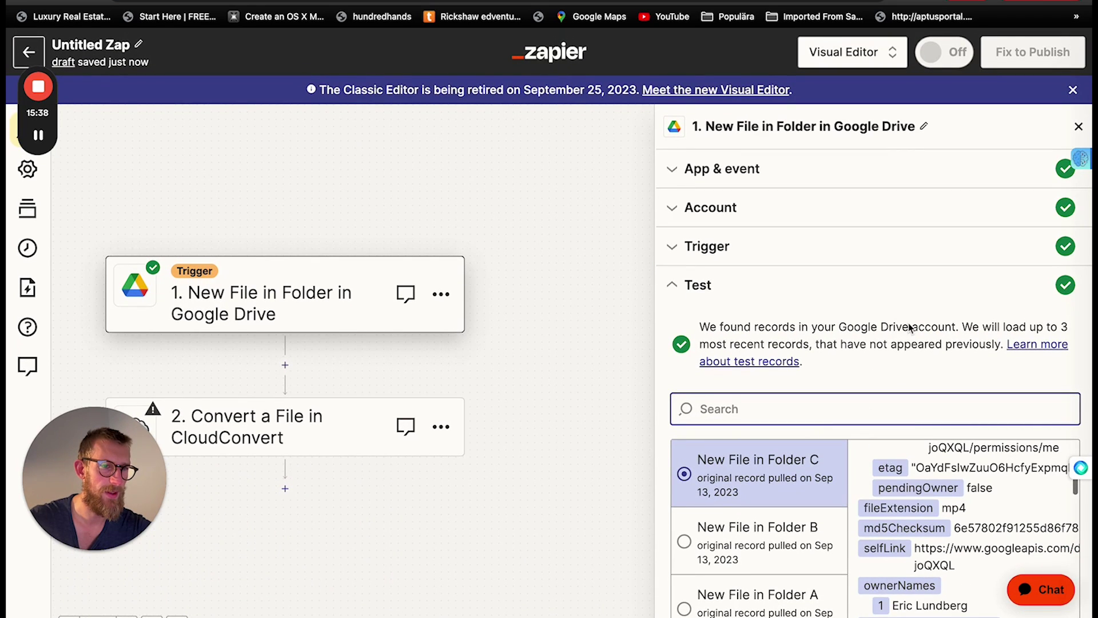
pyautogui.scroll(-3, 912, 326)
# Map the Google Drive trigger's file as the CloudConvert file to convert.
pyautogui.click(875, 611)
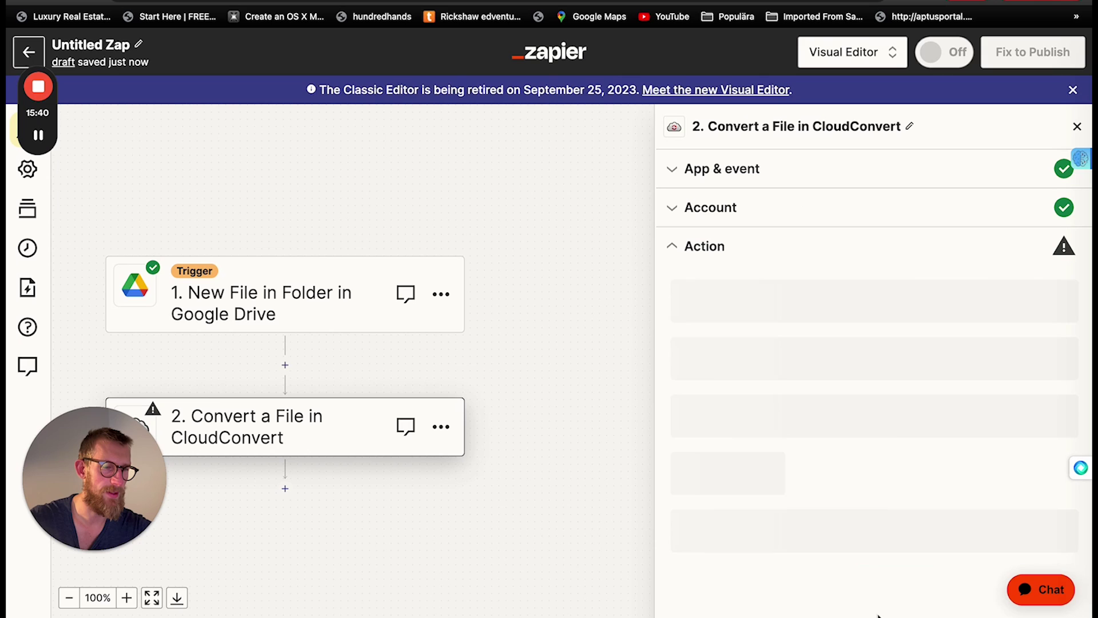
pyautogui.click(776, 300)
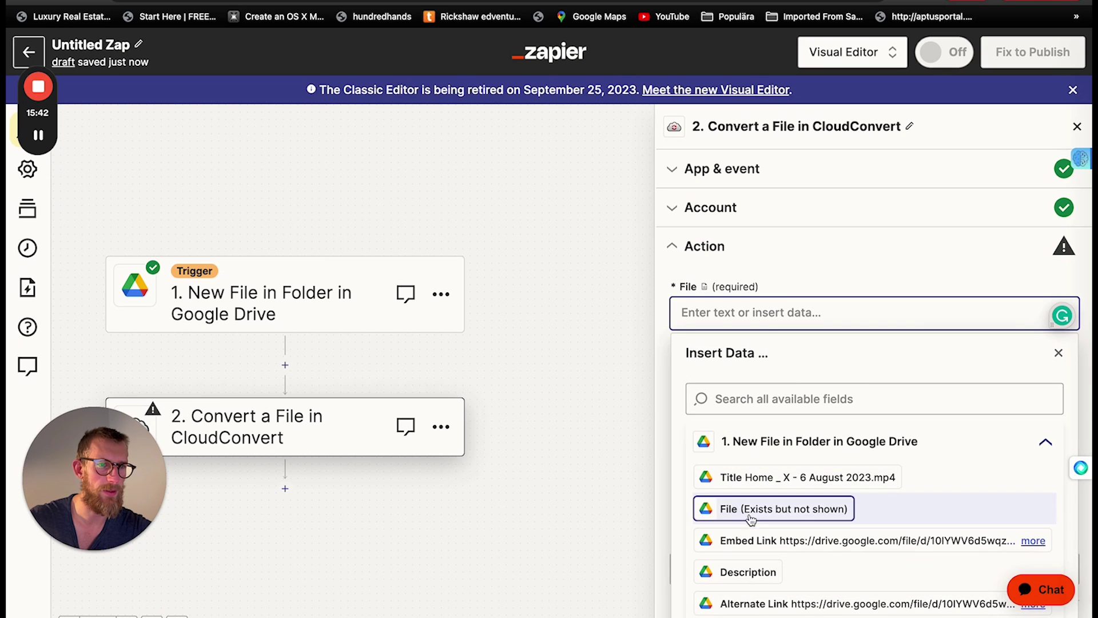
pyautogui.scroll(-2, 784, 543)
pyautogui.scroll(2, 784, 559)
pyautogui.scroll(-3, 801, 309)
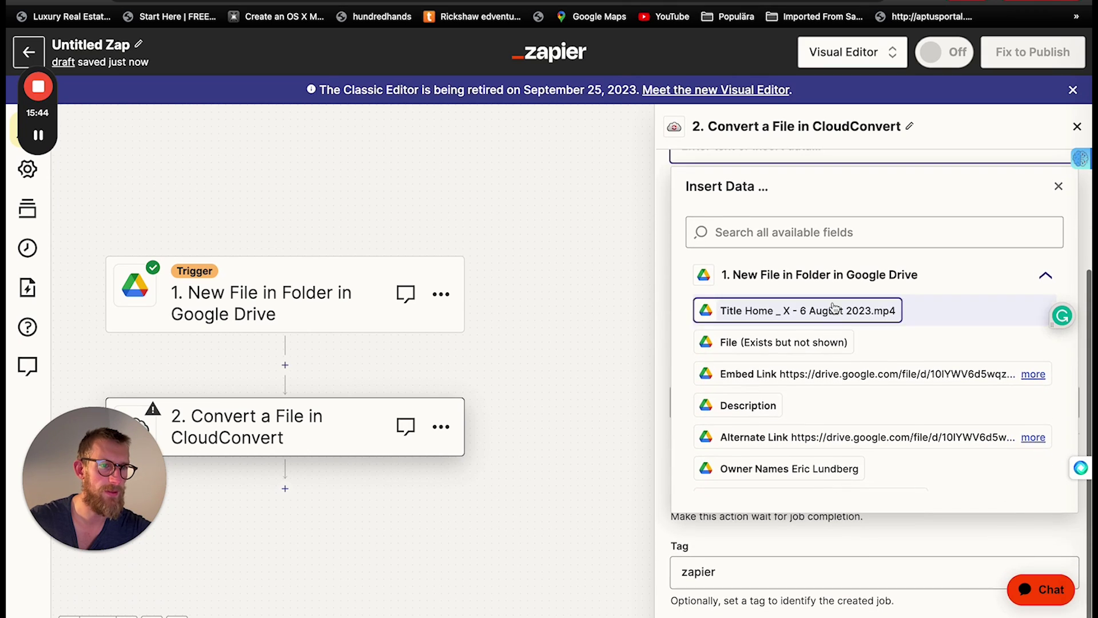
pyautogui.click(809, 346)
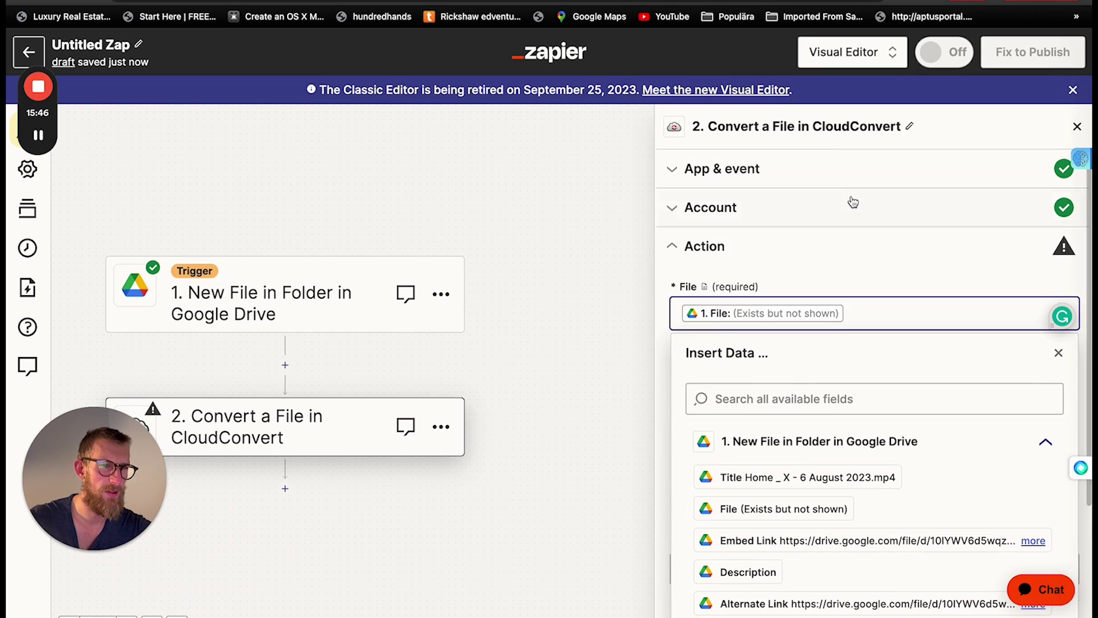
pyautogui.click(828, 271)
pyautogui.scroll(-3, 829, 272)
pyautogui.scroll(-1, 828, 271)
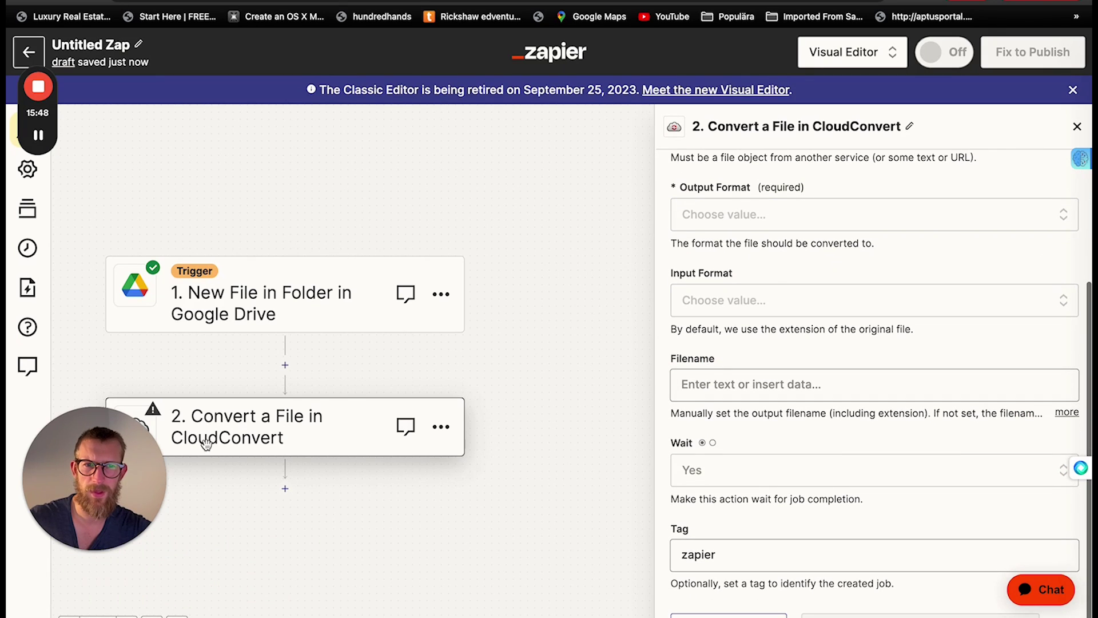
pyautogui.scroll(3, 824, 297)
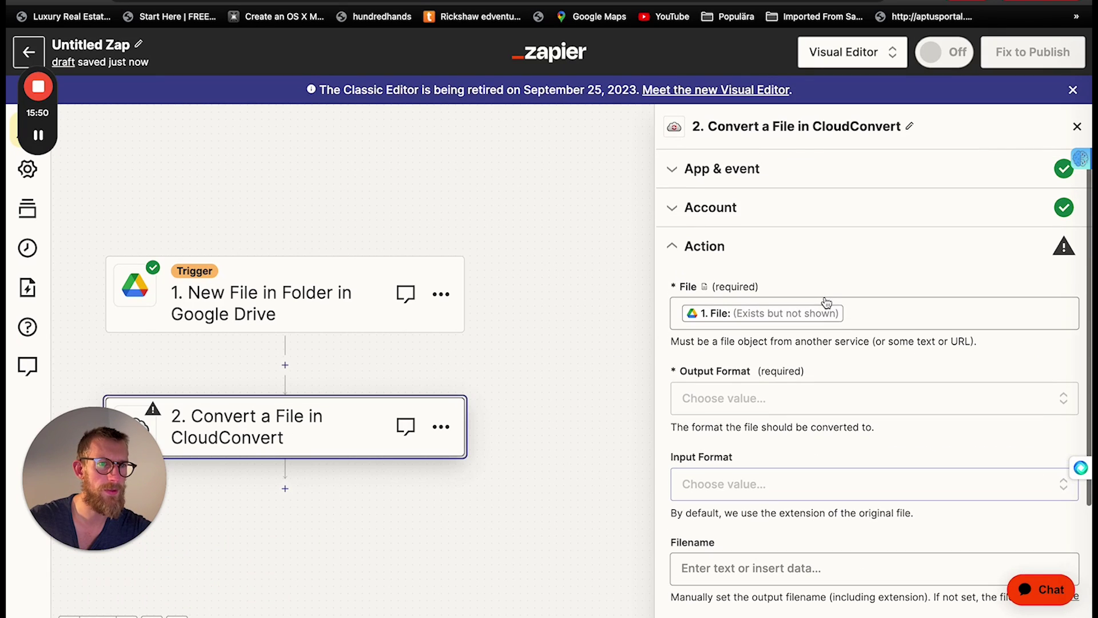
pyautogui.scroll(-2, 813, 292)
# Set the CloudConvert output format to mp3.
pyautogui.click(797, 285)
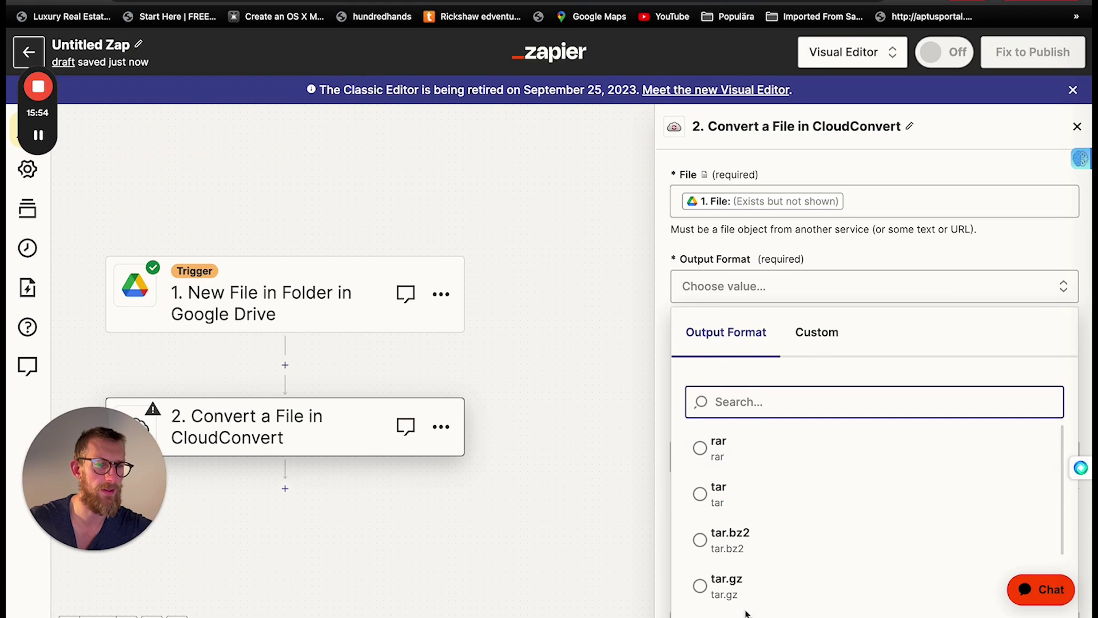
pyautogui.scroll(-15, 762, 534)
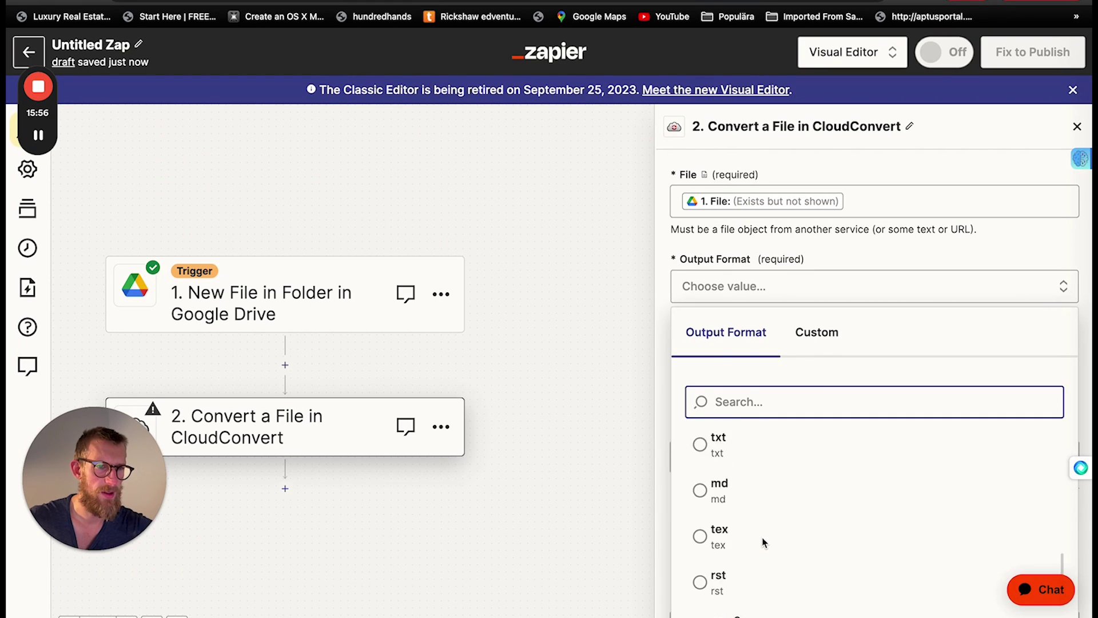
pyautogui.scroll(-5, 762, 537)
pyautogui.write('mpt')
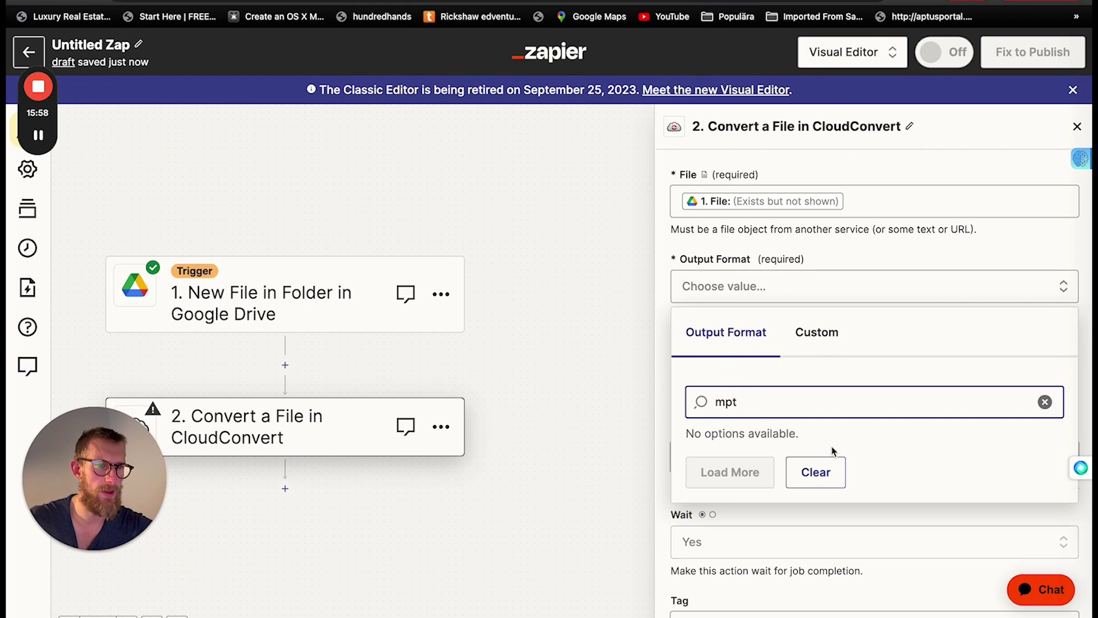
pyautogui.press('BackSpace')
pyautogui.click(732, 449)
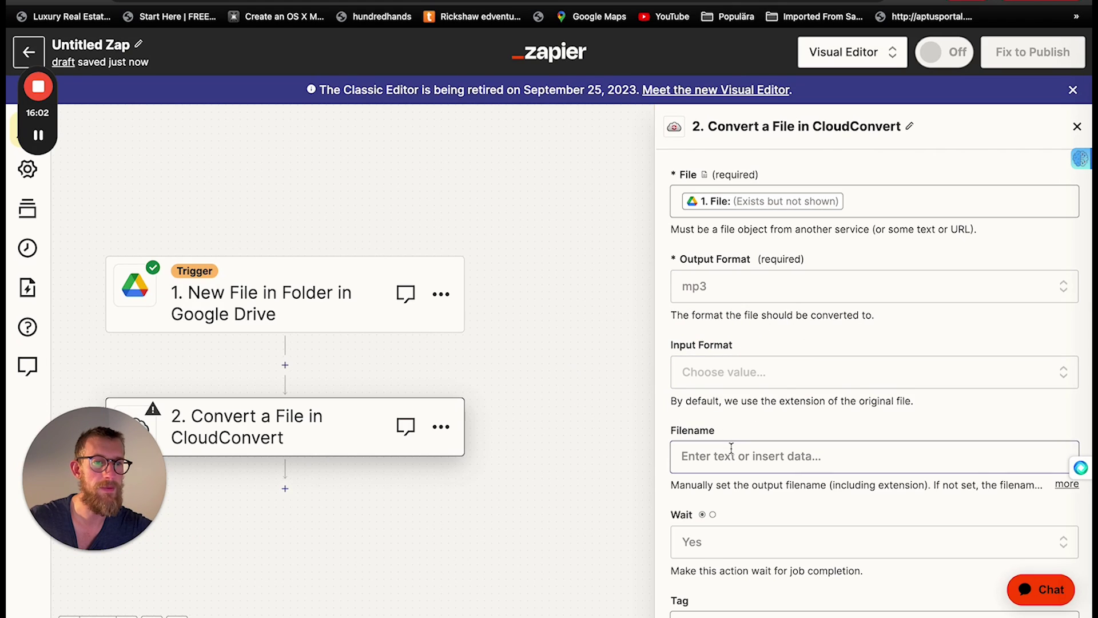
# Set the CloudConvert input format to mp4.
pyautogui.click(759, 378)
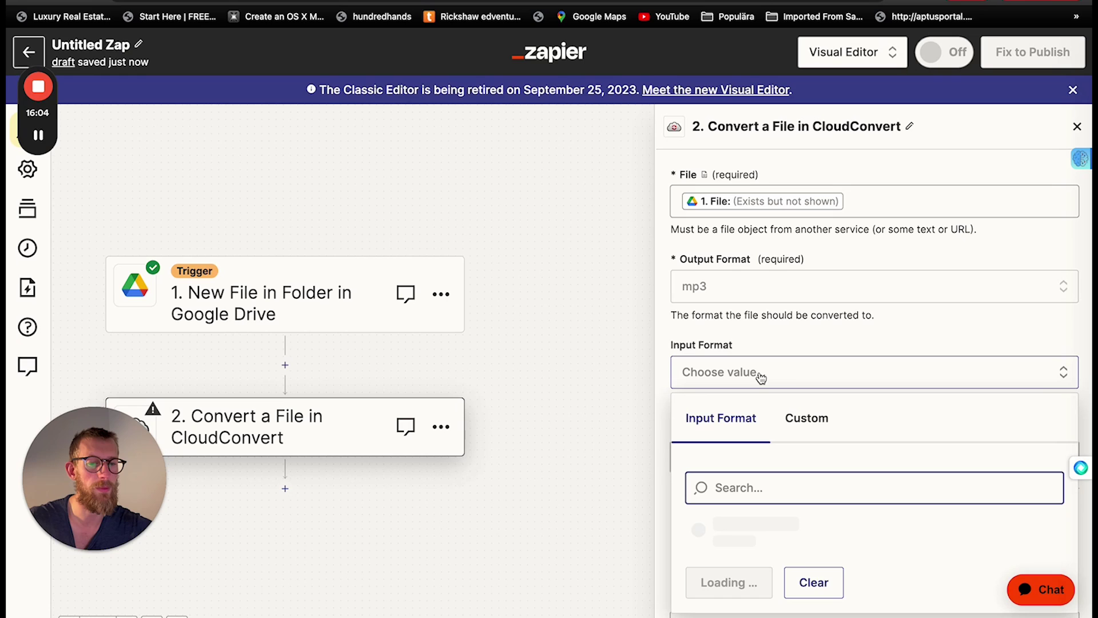
pyautogui.write('mm')
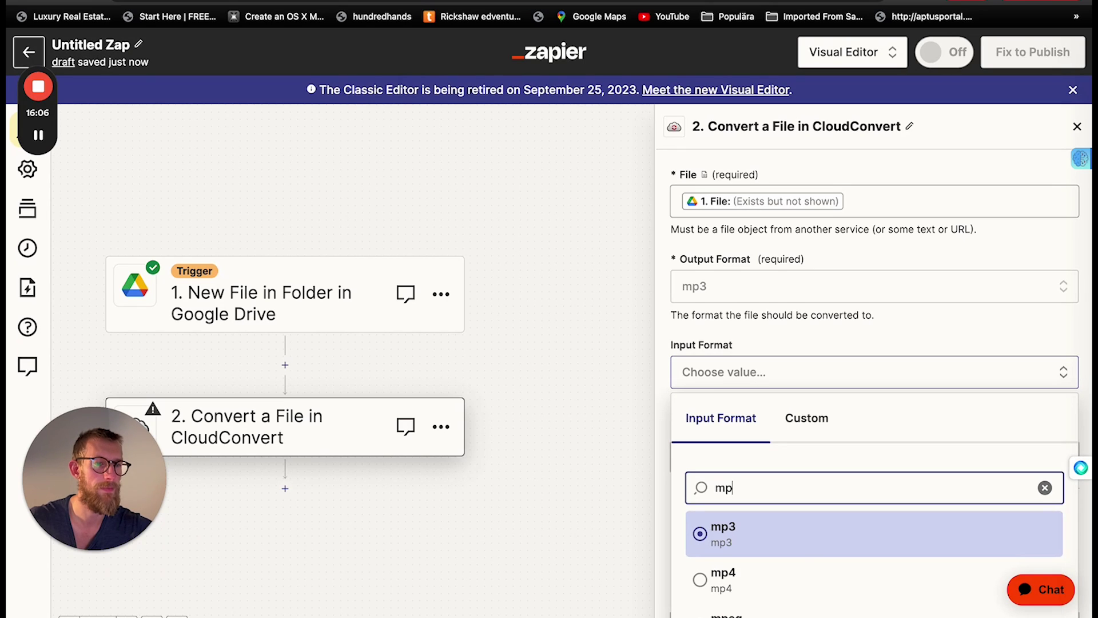
pyautogui.press('BackSpace')
pyautogui.press('BackSpace')
pyautogui.write('mp4')
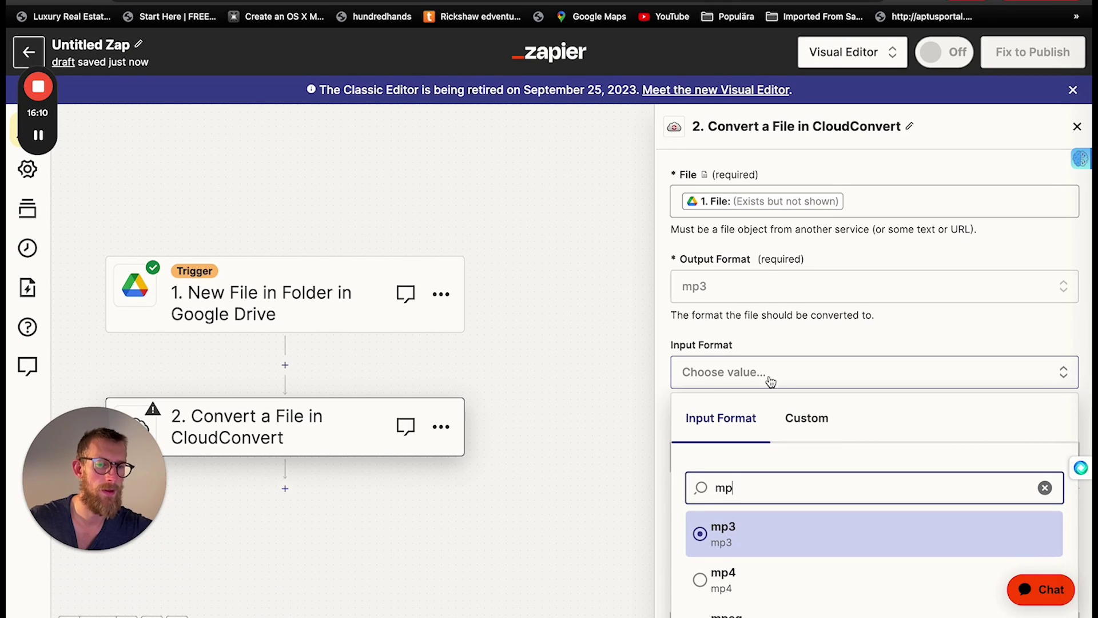
pyautogui.click(743, 534)
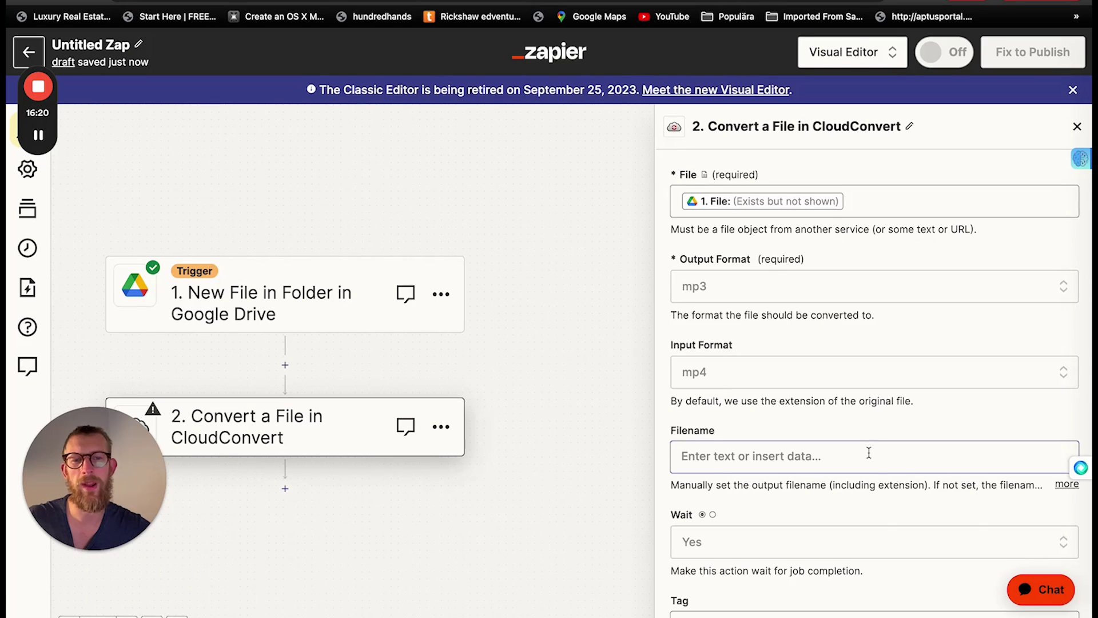
pyautogui.scroll(-3, 869, 452)
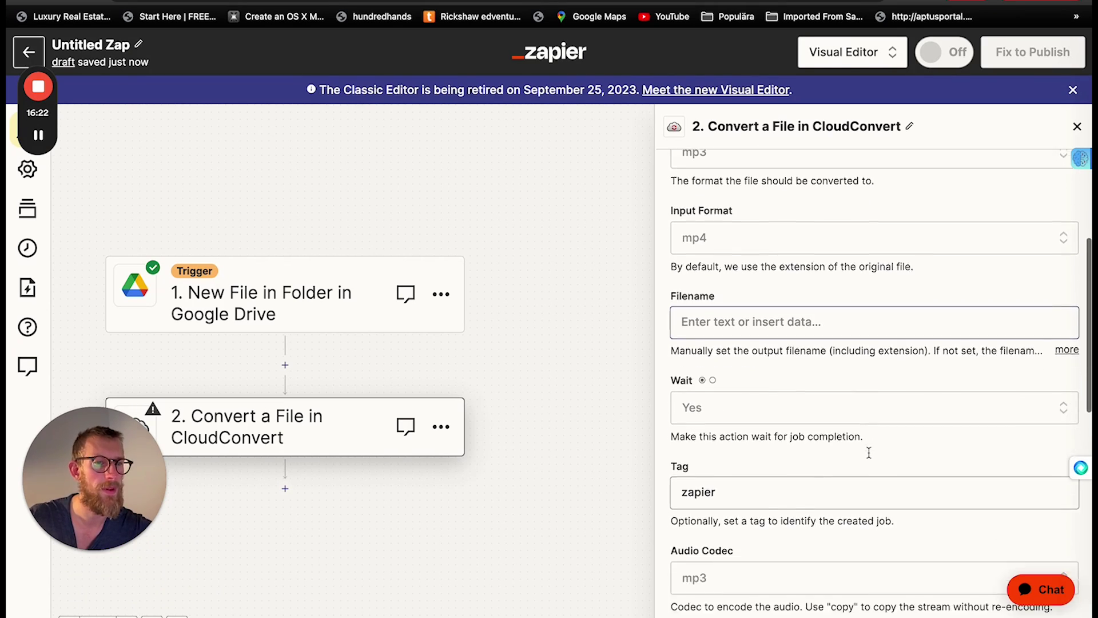
# Use the Google Drive file's Title as the converted file's Filename.
pyautogui.click(767, 303)
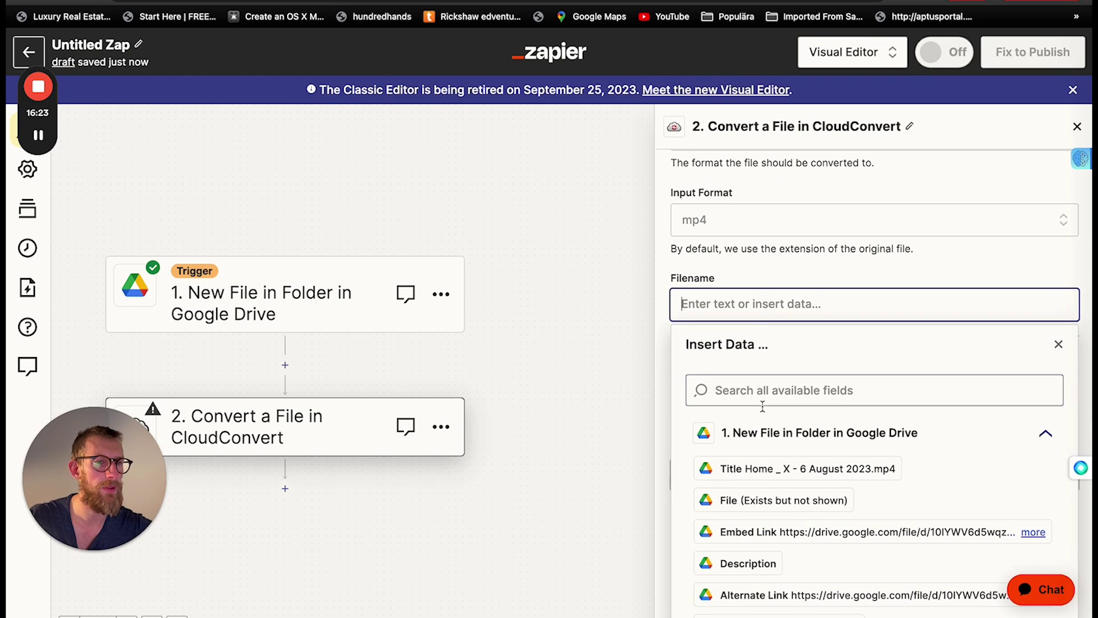
pyautogui.click(778, 468)
pyautogui.click(843, 274)
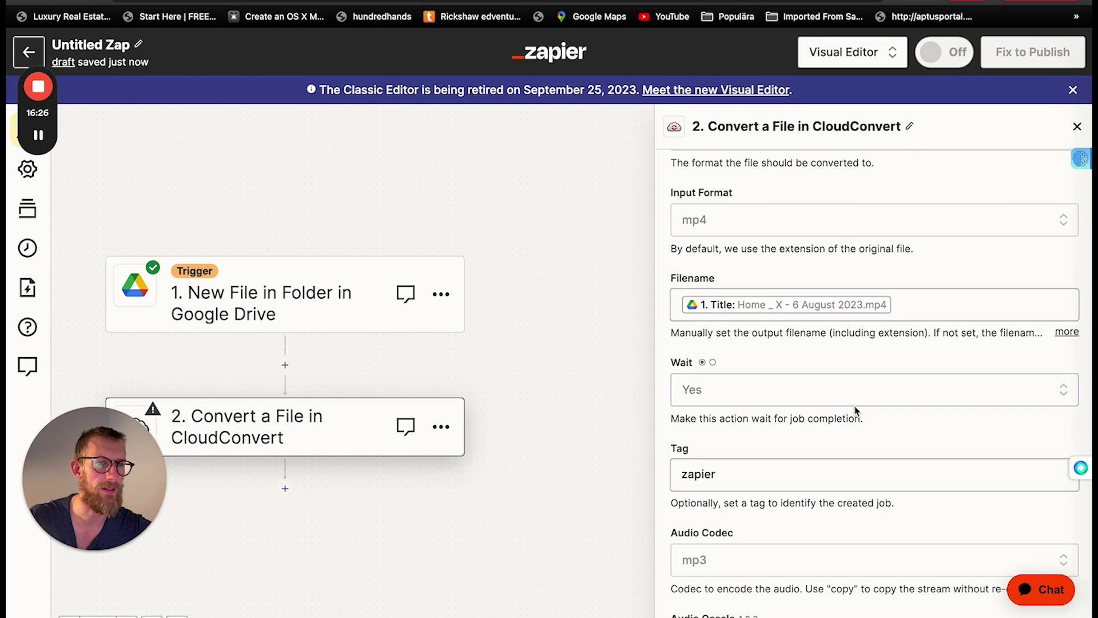
pyautogui.scroll(-2, 864, 343)
pyautogui.scroll(-2, 849, 503)
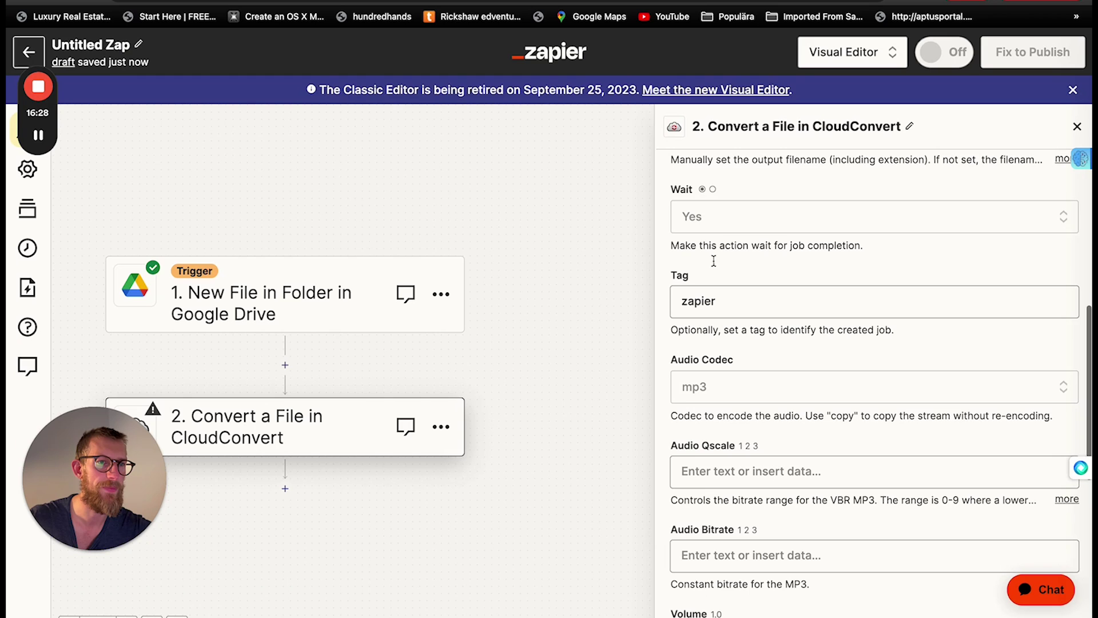
pyautogui.scroll(-2, 798, 401)
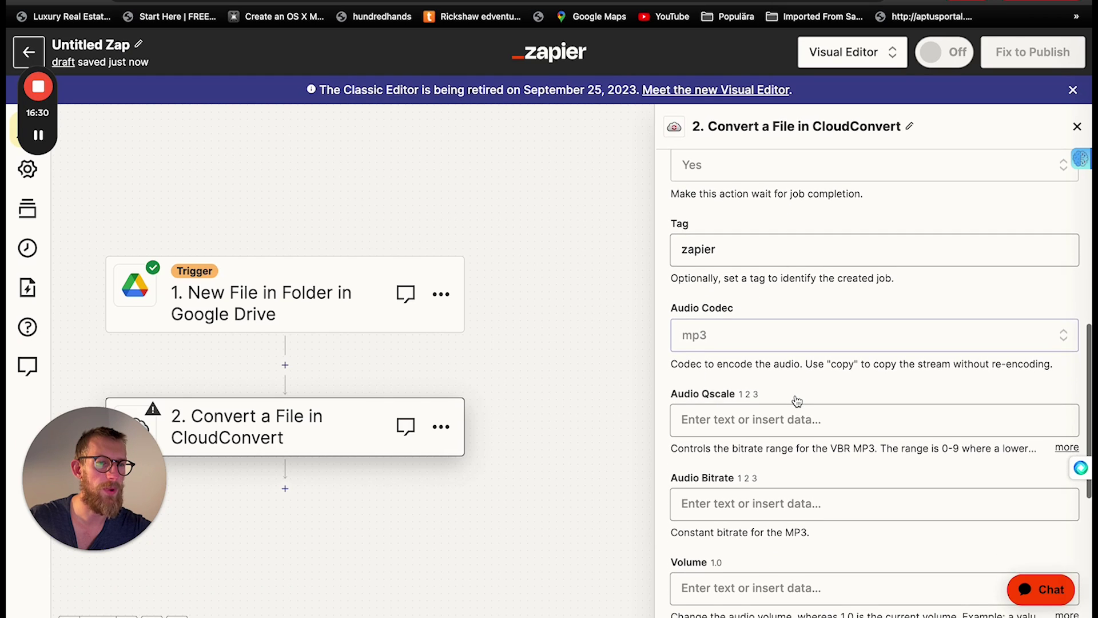
pyautogui.scroll(-1, 797, 400)
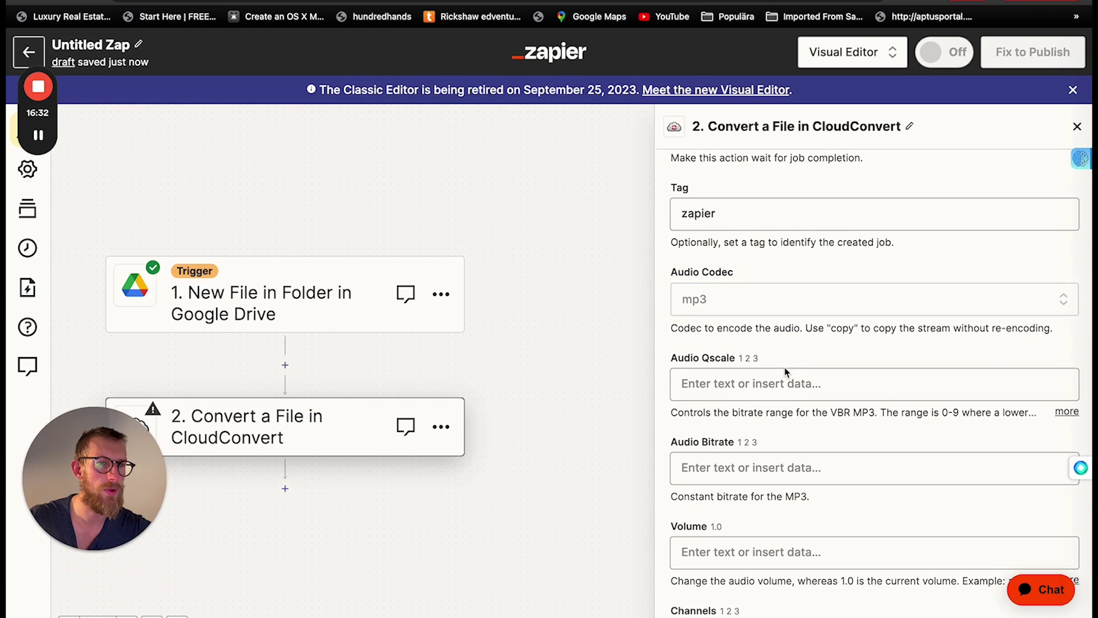
pyautogui.scroll(-5, 785, 372)
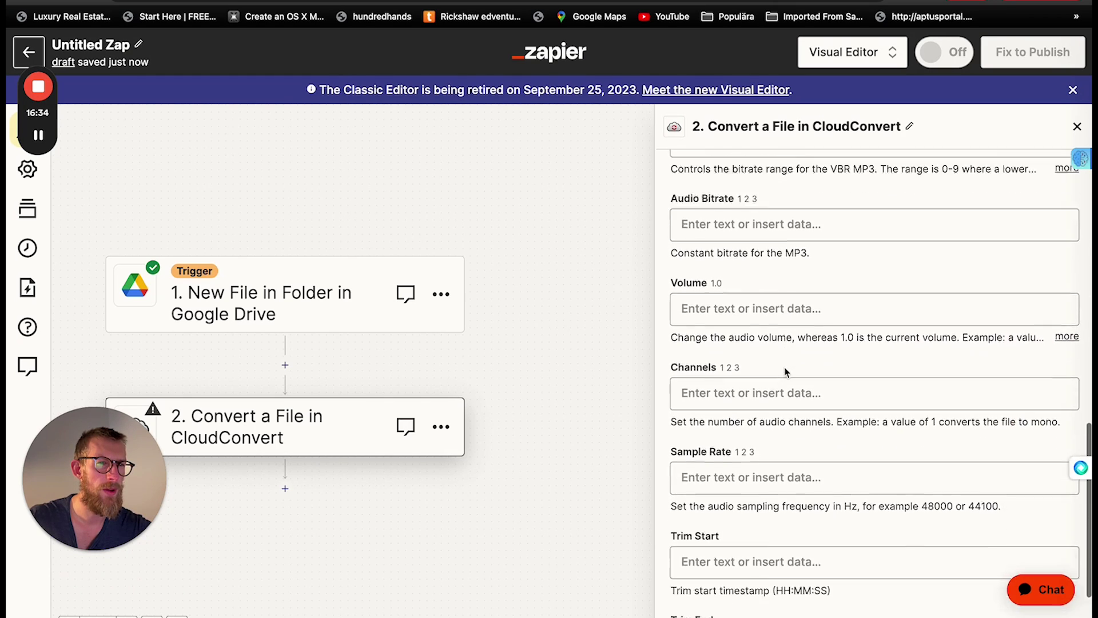
pyautogui.scroll(-3, 786, 371)
# Run a successful test of the CloudConvert conversion step.
pyautogui.click(839, 588)
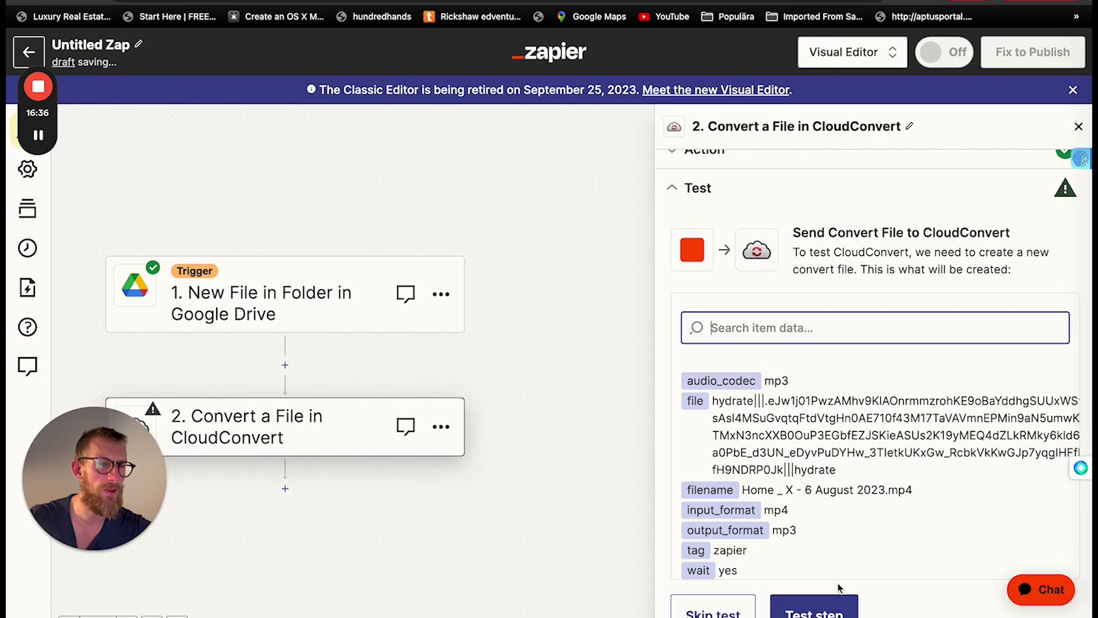
pyautogui.click(818, 608)
pyautogui.scroll(-1, 865, 433)
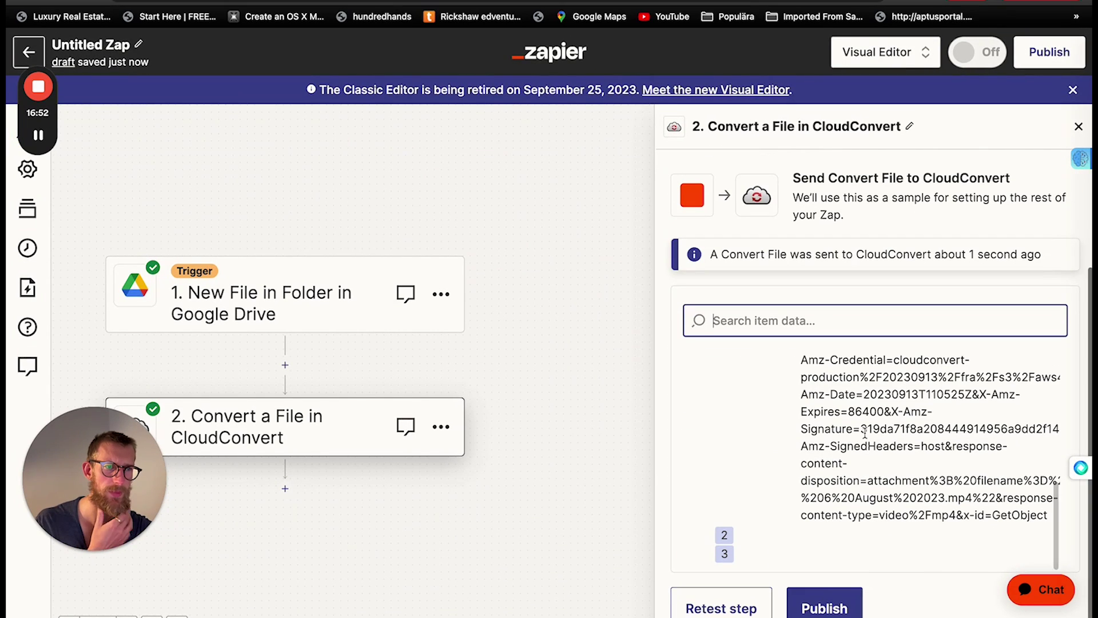
# Add an OpenAI step after CloudConvert with the Create Transcription event.
pyautogui.click(285, 488)
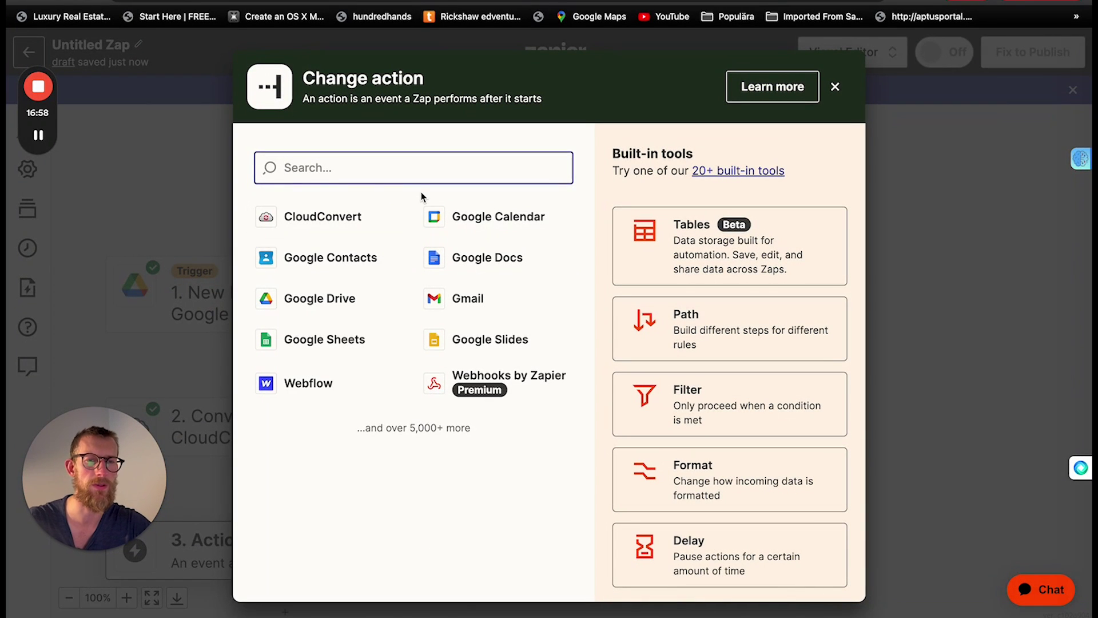
pyautogui.write('op')
pyautogui.click(357, 222)
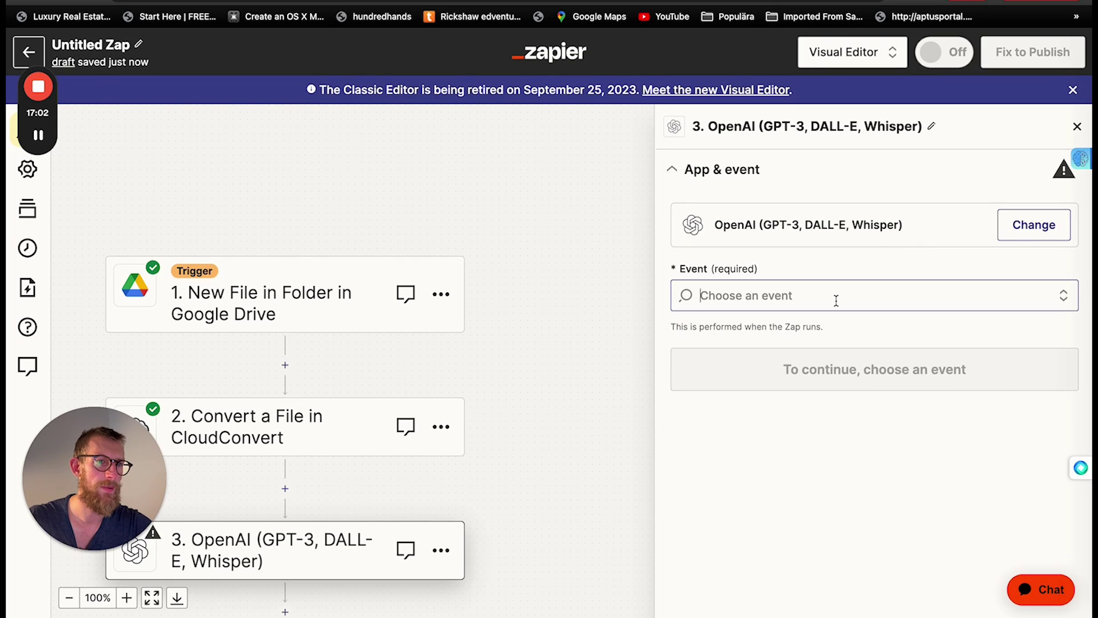
pyautogui.click(836, 300)
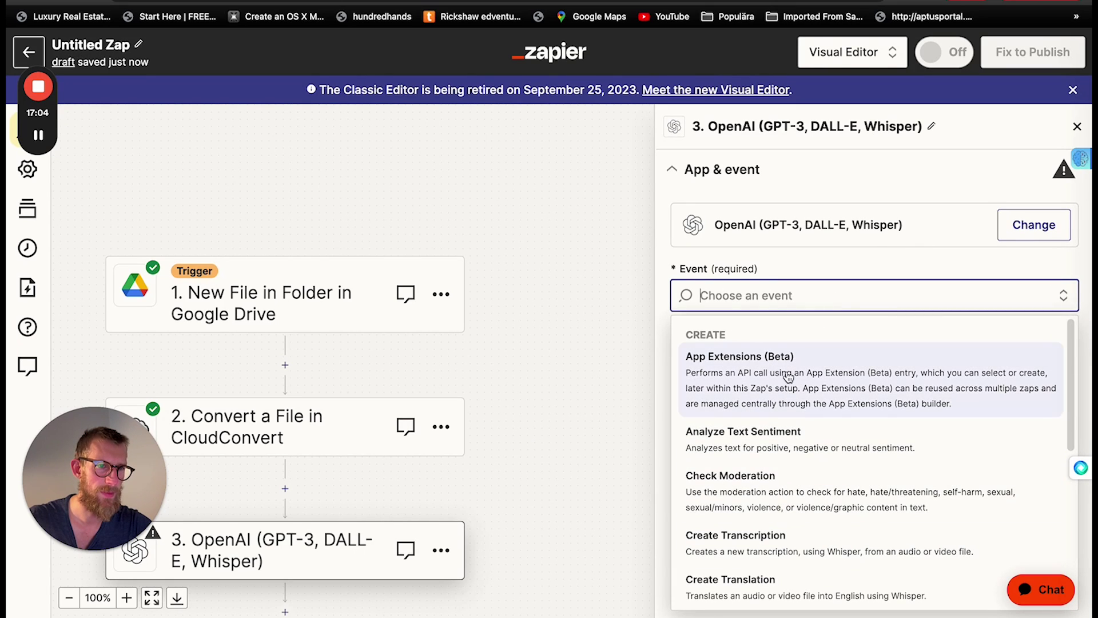
pyautogui.click(796, 552)
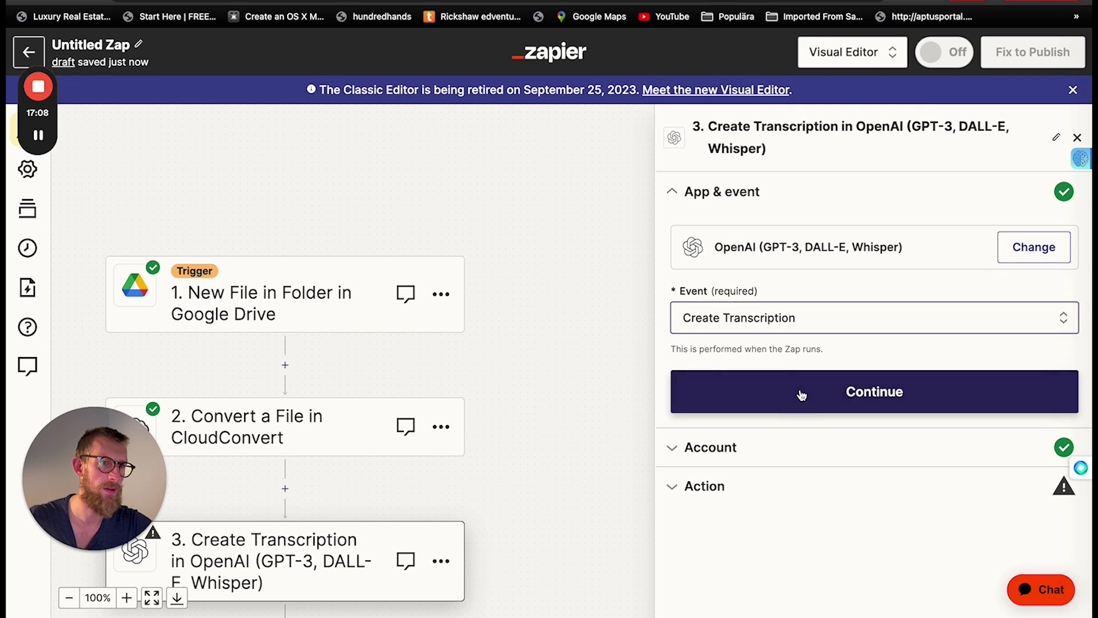
pyautogui.click(799, 392)
pyautogui.click(738, 488)
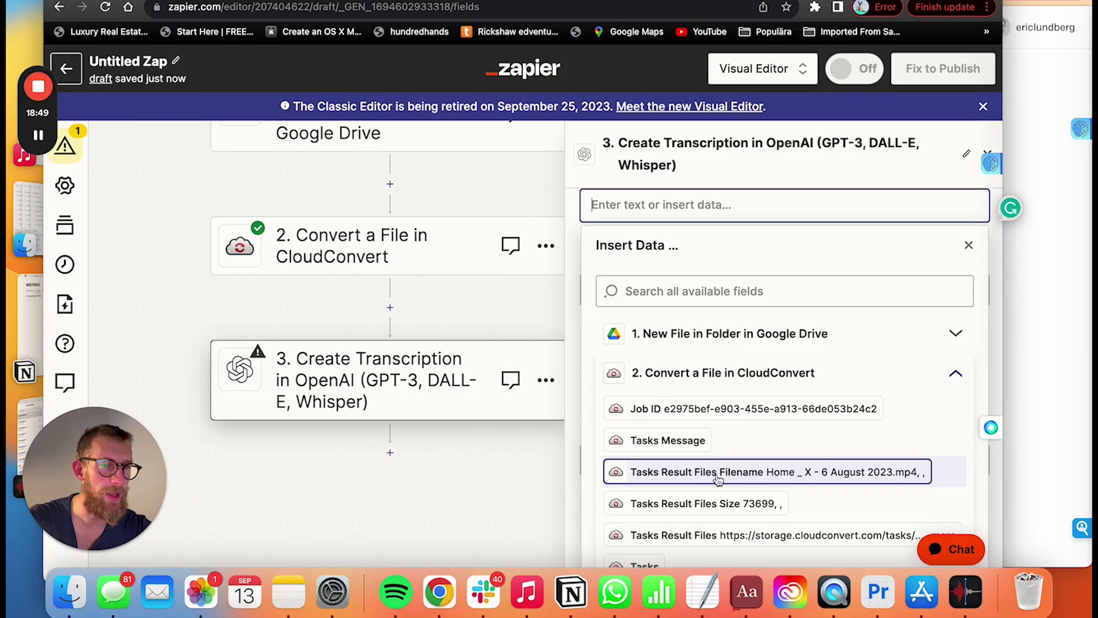
# Map CloudConvert's Tasks Result Files Filename into File and insert a fourth step.
pyautogui.click(825, 491)
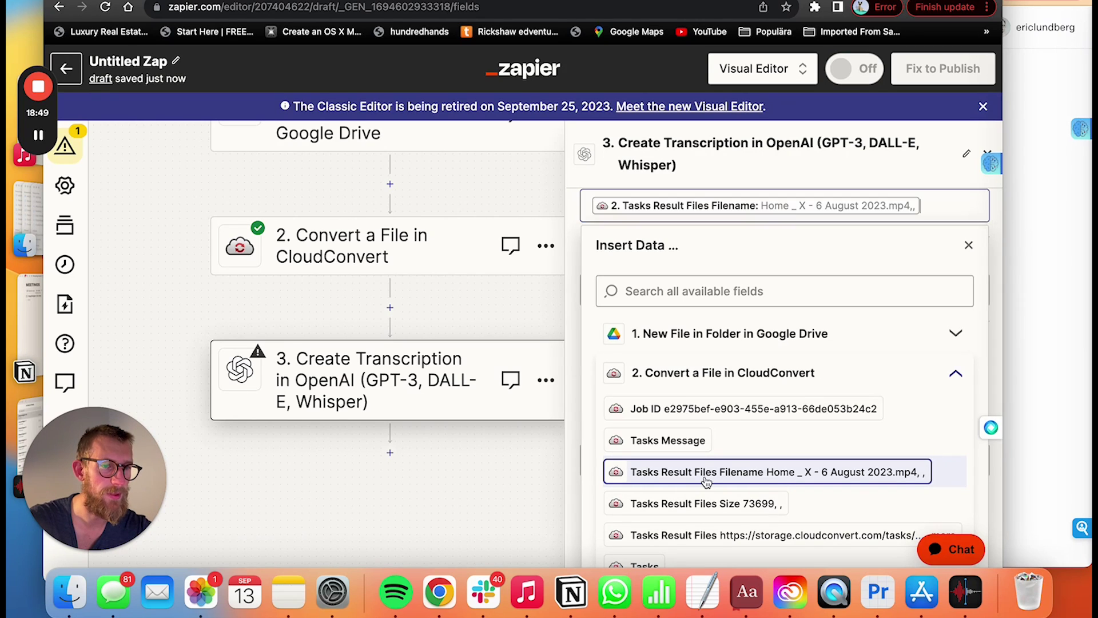
pyautogui.click(576, 231)
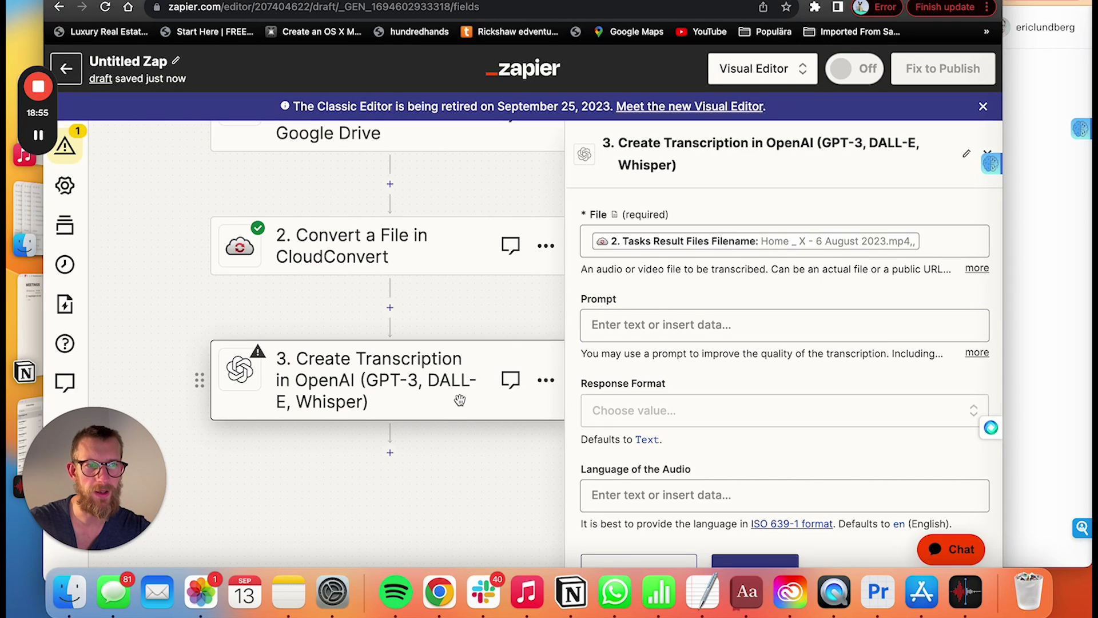
pyautogui.scroll(-2, 728, 414)
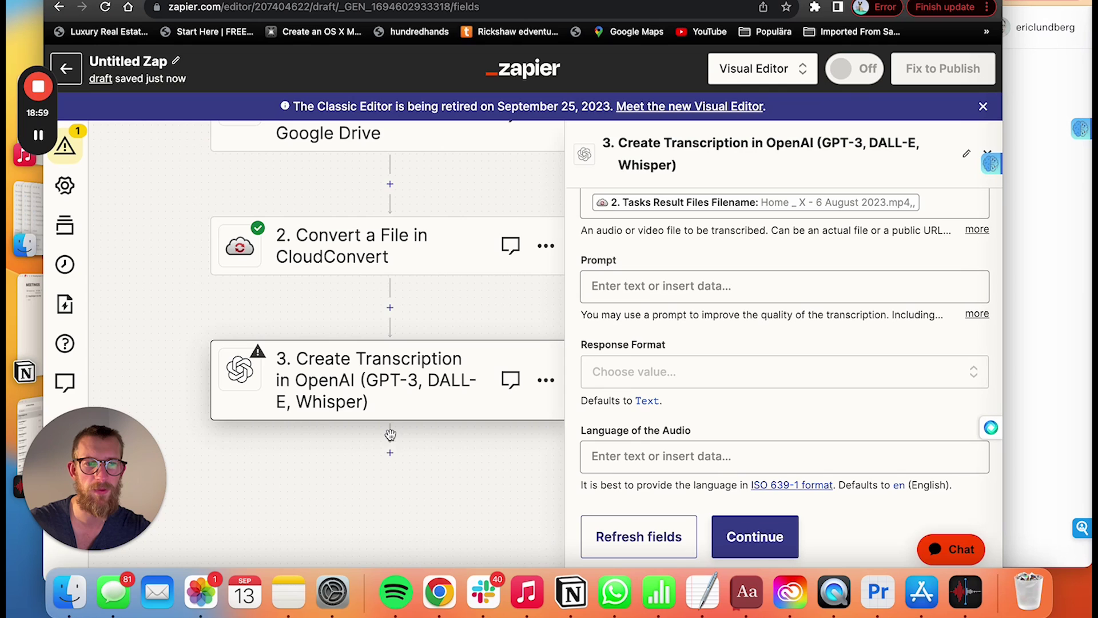
pyautogui.click(390, 453)
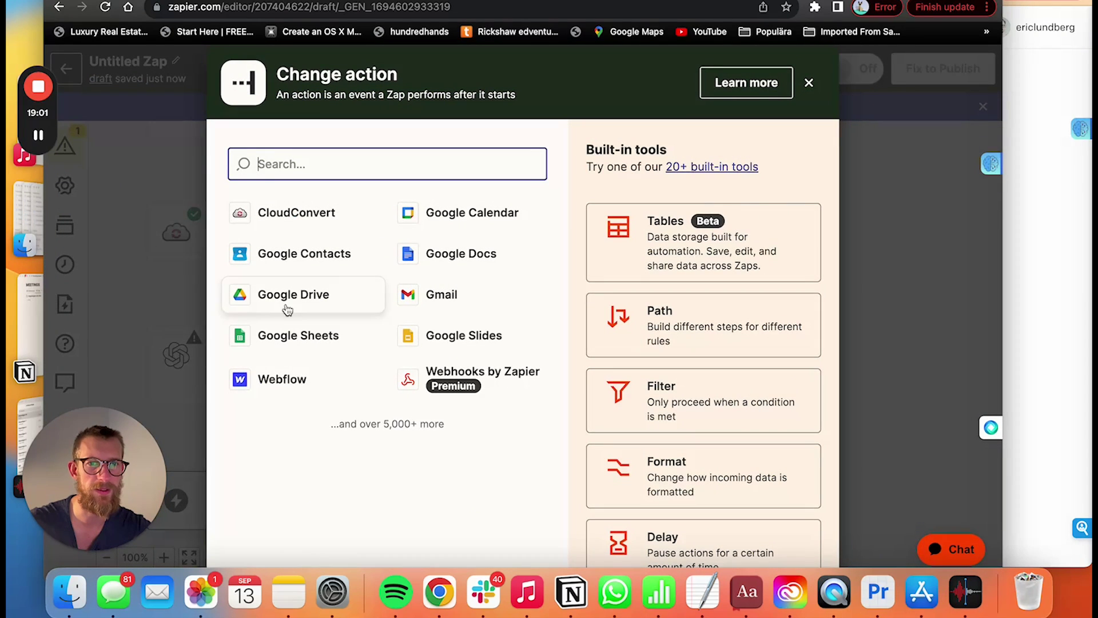
# Make ChatGPT the fourth step's app, then add a fifth step using Notion.
pyautogui.write('chat')
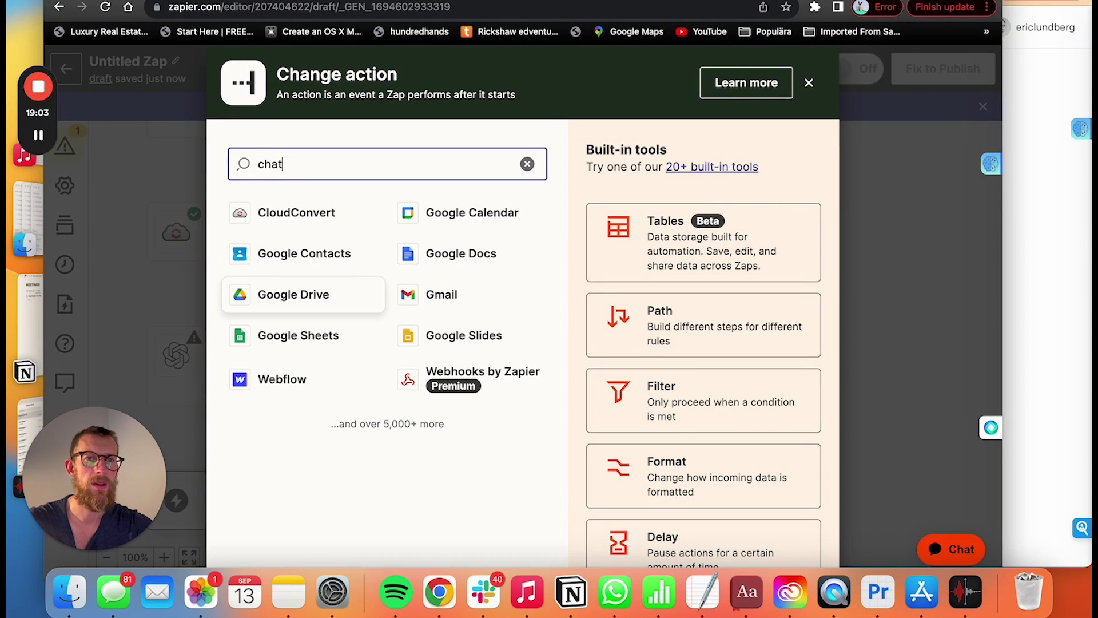
pyautogui.click(337, 219)
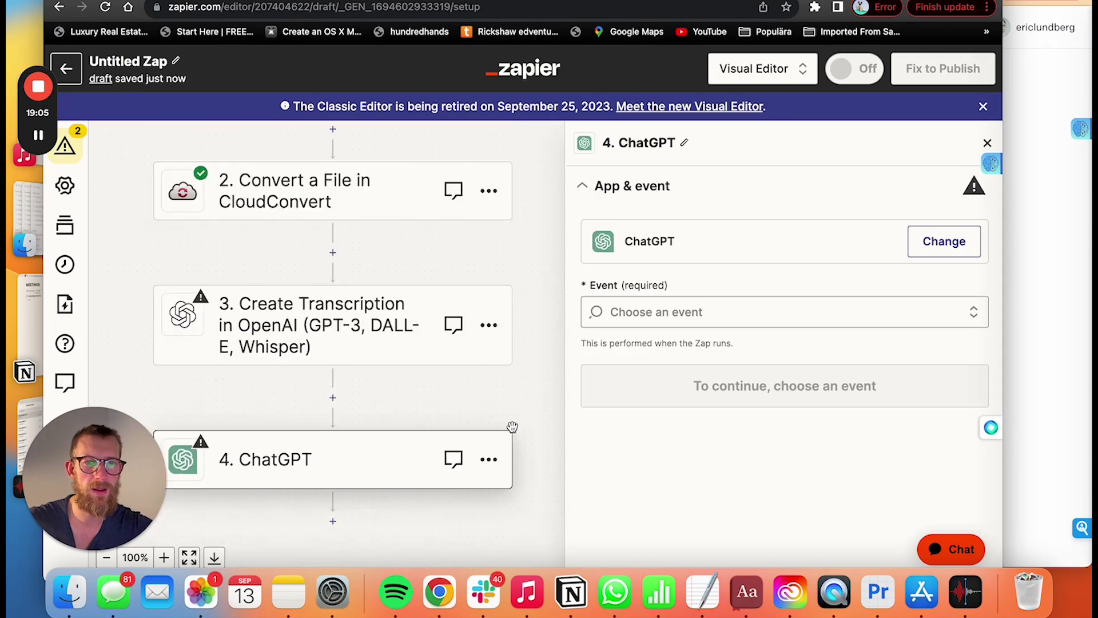
pyautogui.click(356, 401)
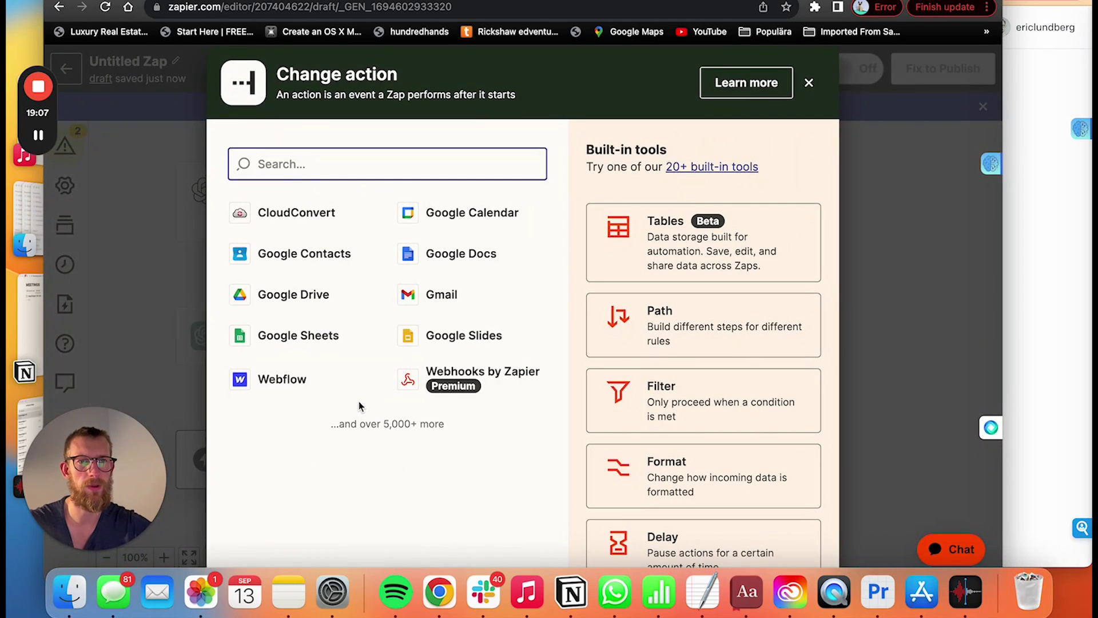
pyautogui.write('not')
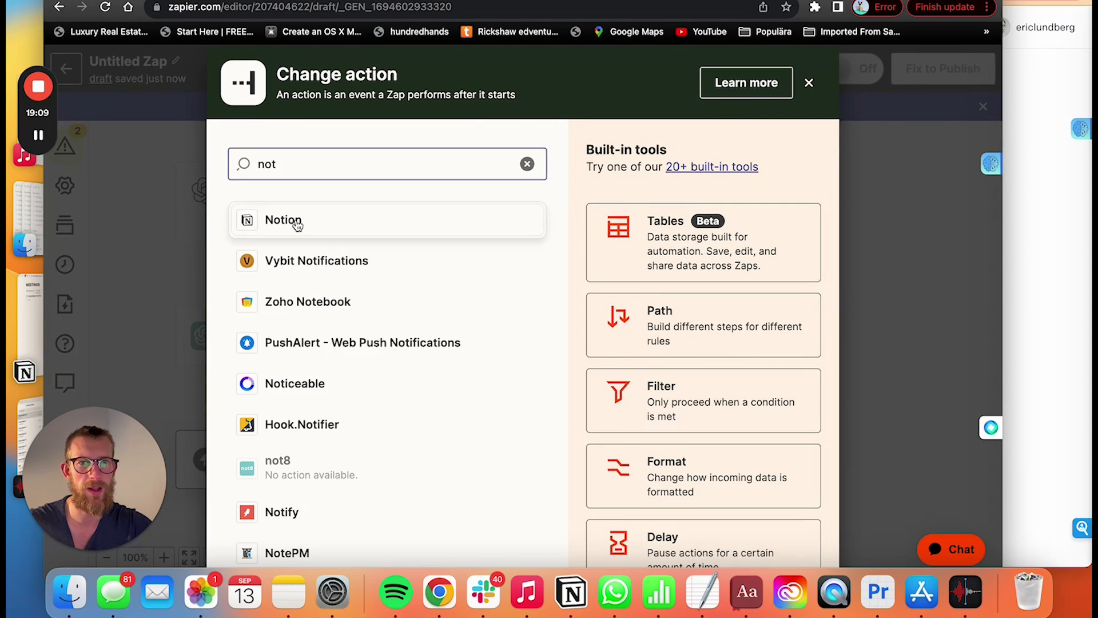
pyautogui.click(286, 219)
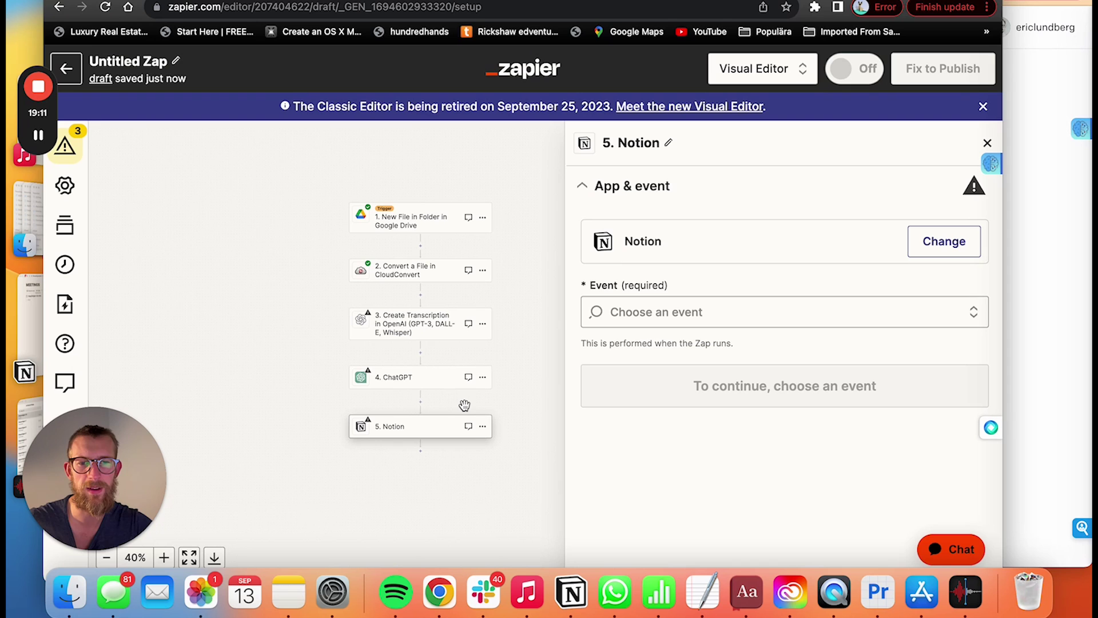